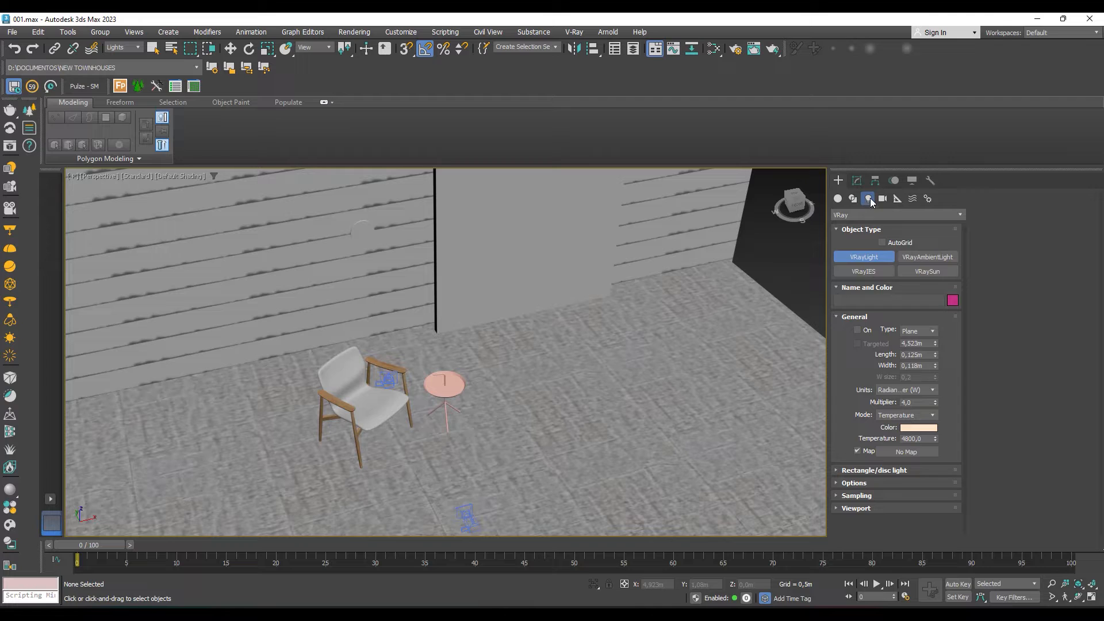
Create a V-Ray plane light about 2.58 m long and 0.87 m wide on the floor beside the table.
click(844, 214)
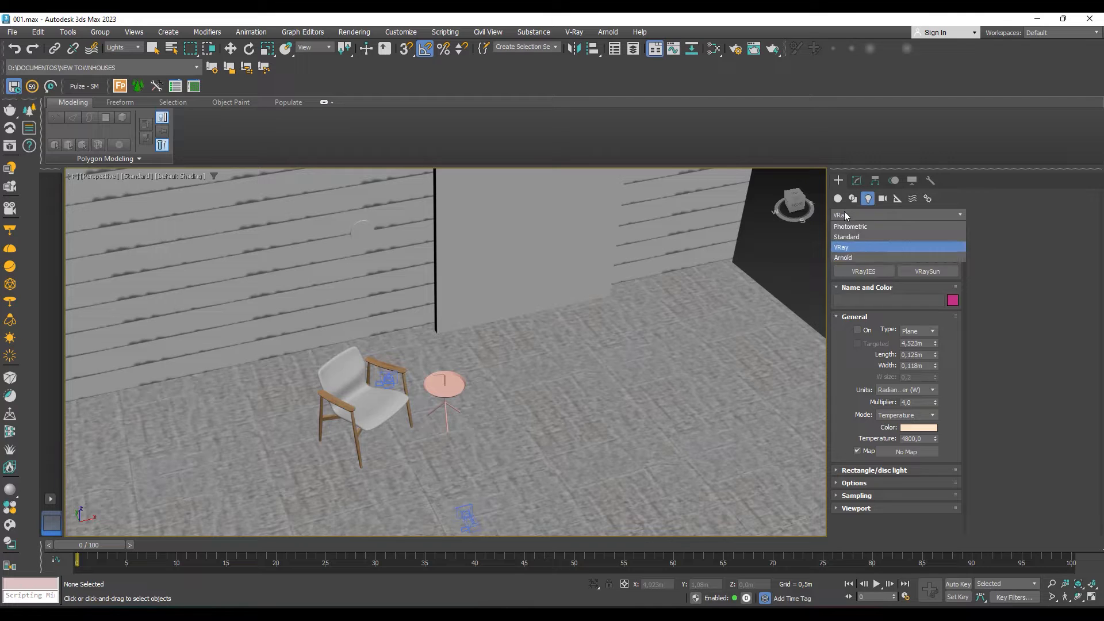
click(847, 247)
click(864, 257)
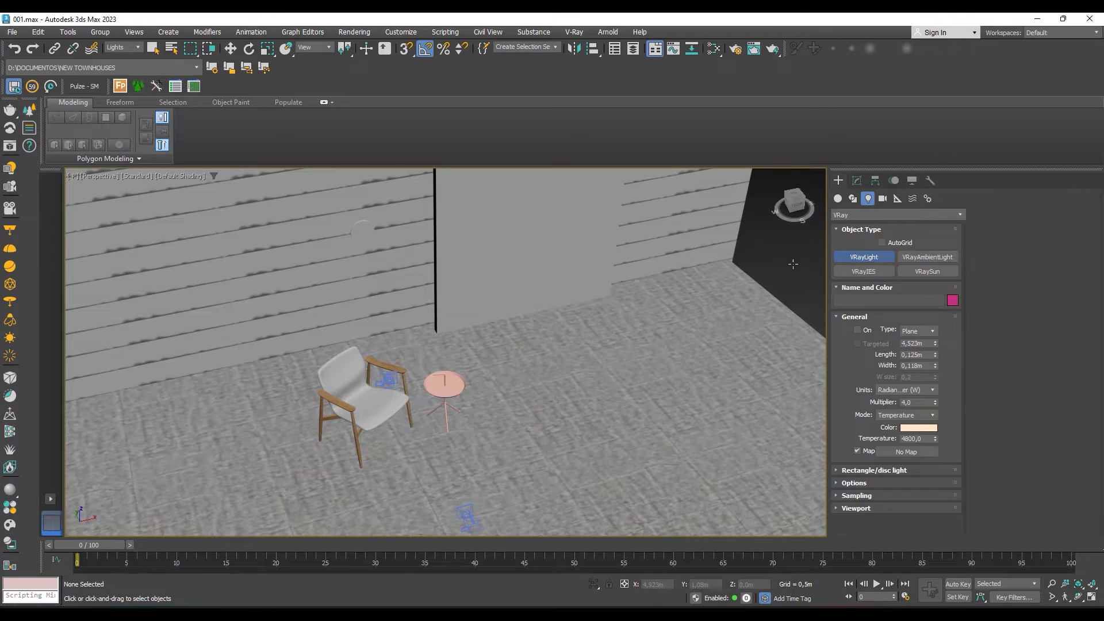
drag(654, 304, 600, 345)
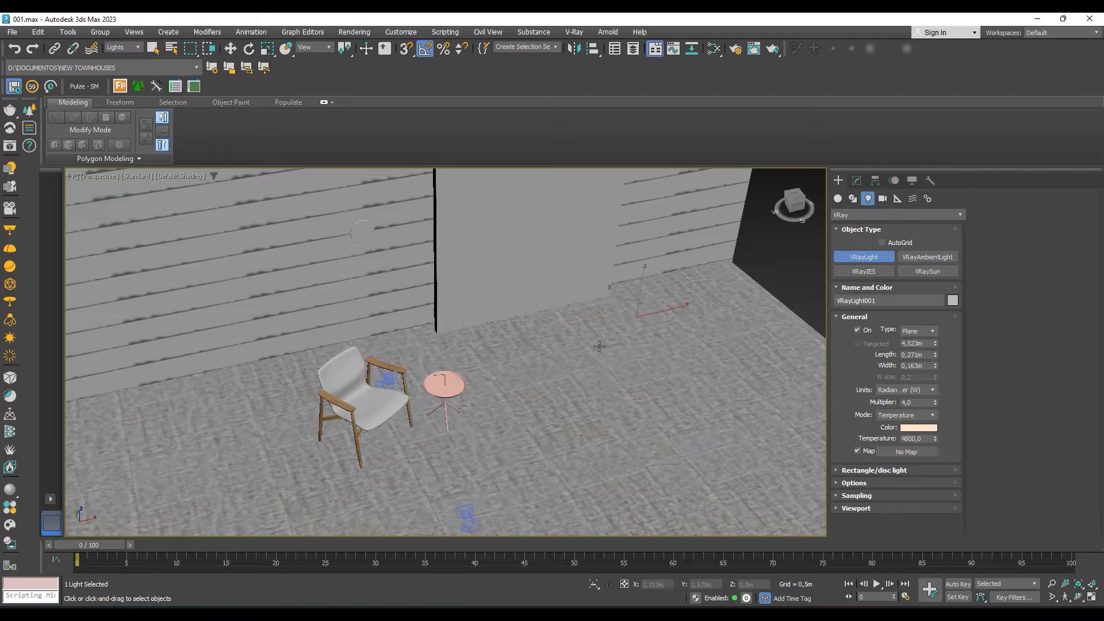
key(F3)
mouse_move(561, 380)
mouse_down()
mouse_move(510, 383)
mouse_move(581, 368)
mouse_move(575, 391)
mouse_move(495, 371)
mouse_move(417, 405)
mouse_move(467, 403)
mouse_up()
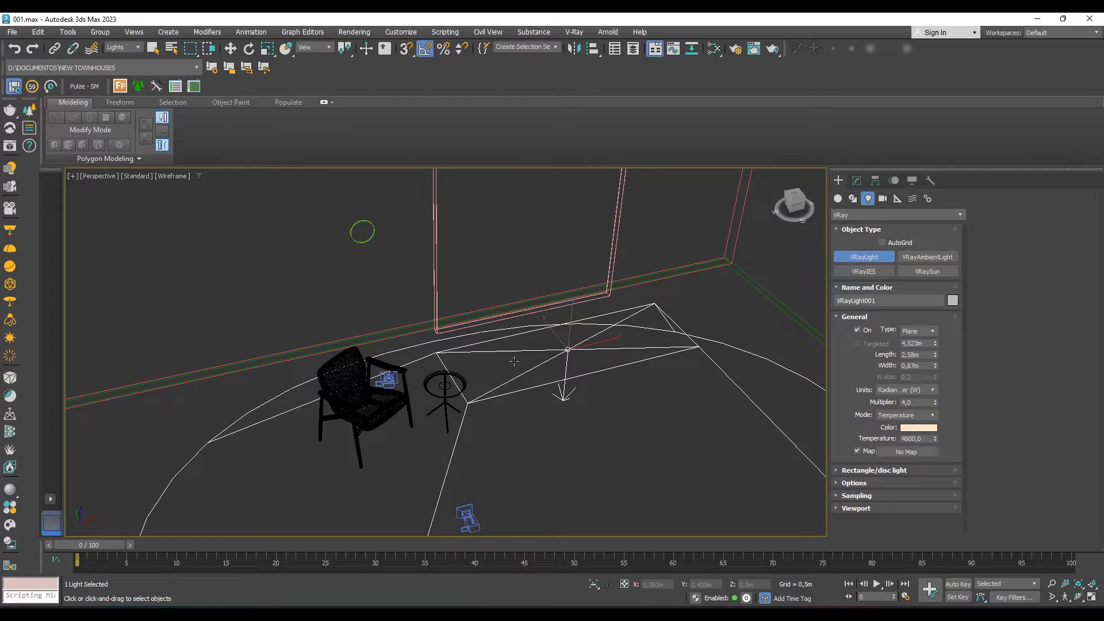
Rotate the plane light upright with angle snap so that it faces the chair.
key(w)
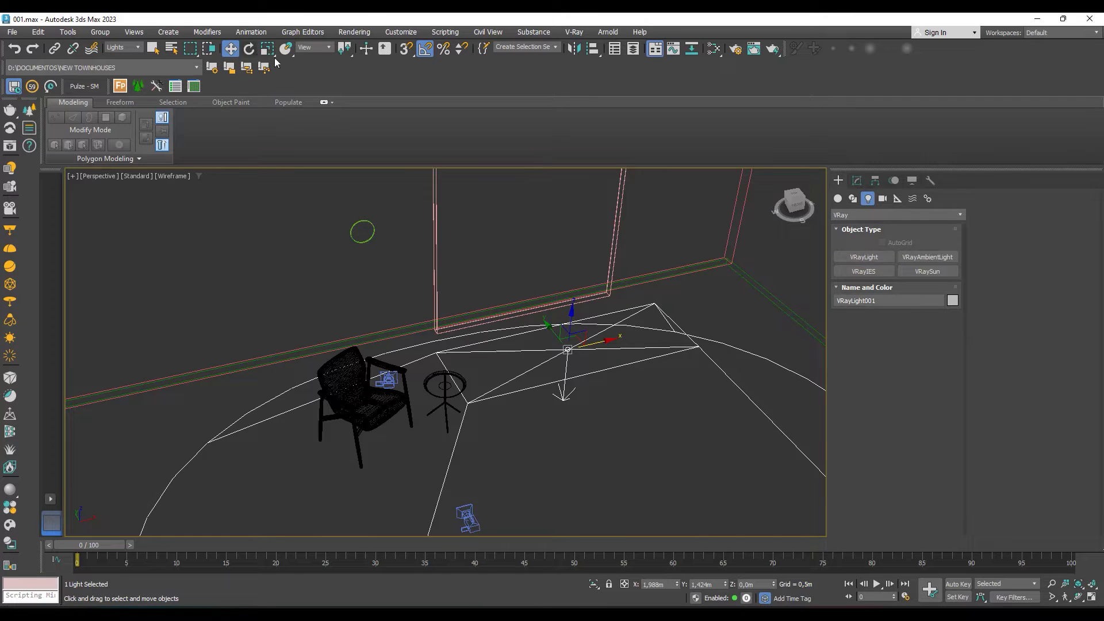
key(e)
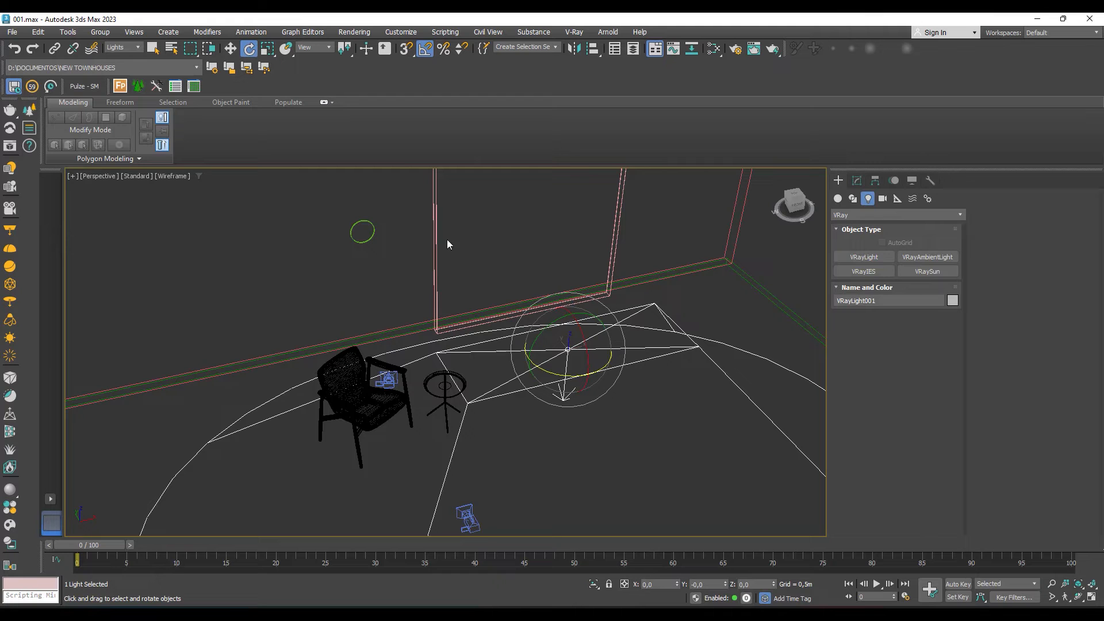
drag(556, 320, 543, 262)
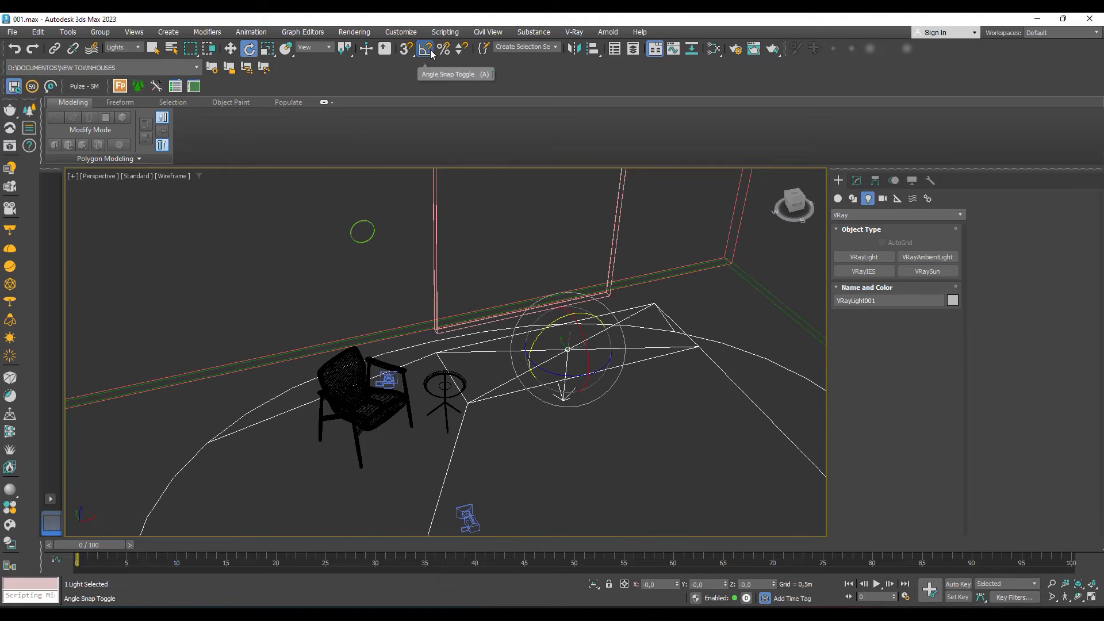
drag(547, 326, 597, 307)
Move the upright light to about 1.47 m in Z and 0.867 m in Y, in front of the wall panel.
key(w)
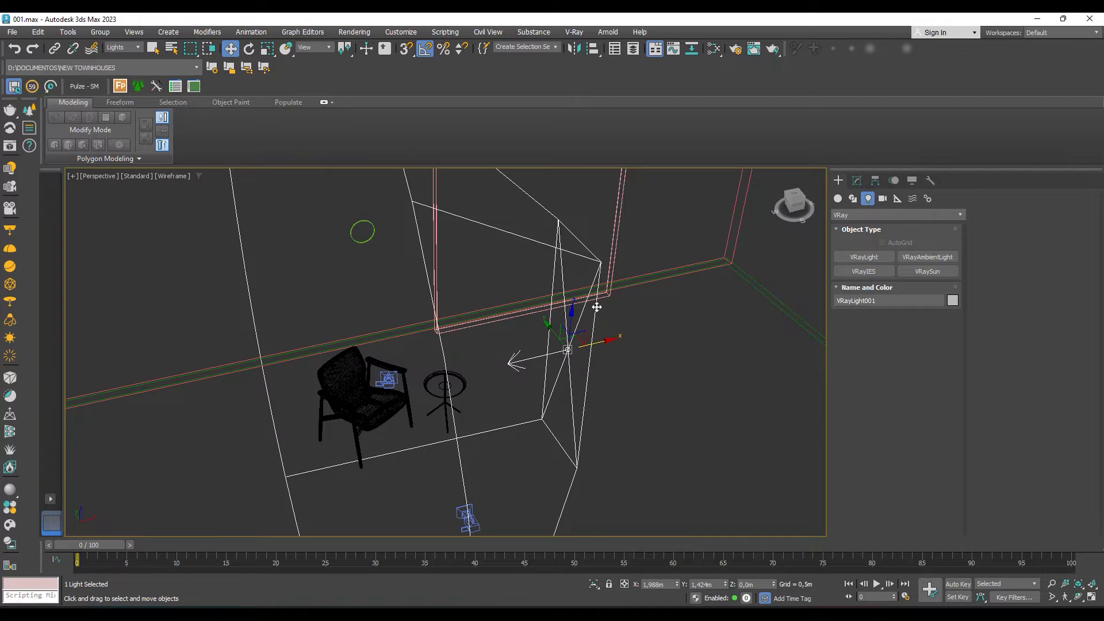
key(F3)
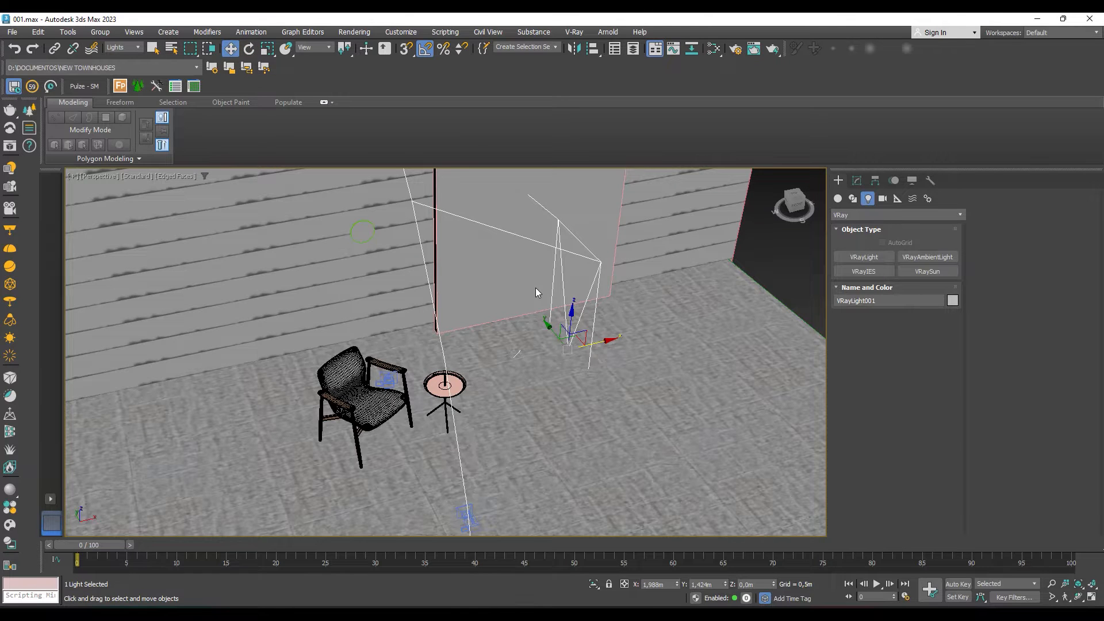
scroll(520, 314, down, 3)
scroll(504, 332, up, 4)
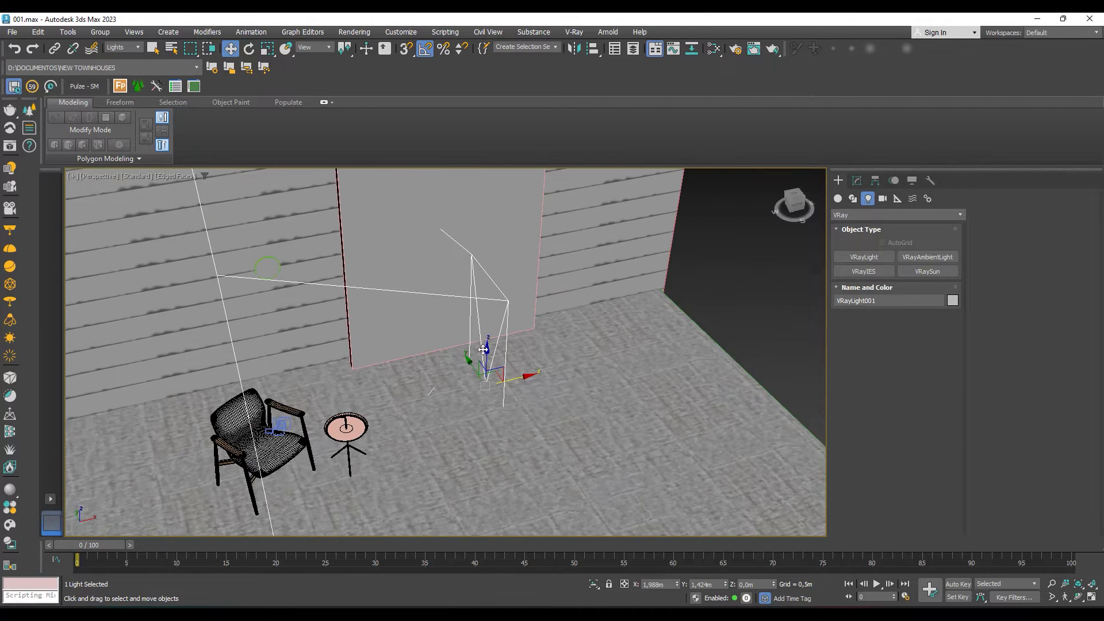
drag(484, 352, 488, 226)
alt+middle_drag(456, 309, 436, 218)
drag(424, 220, 471, 243)
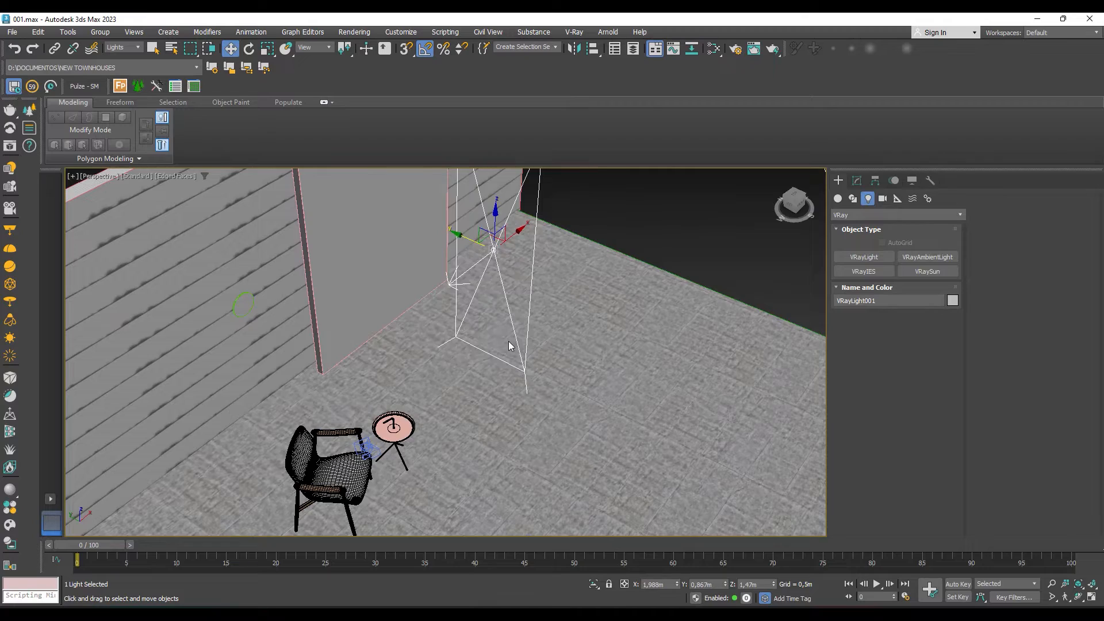
alt+middle_drag(509, 346, 395, 328)
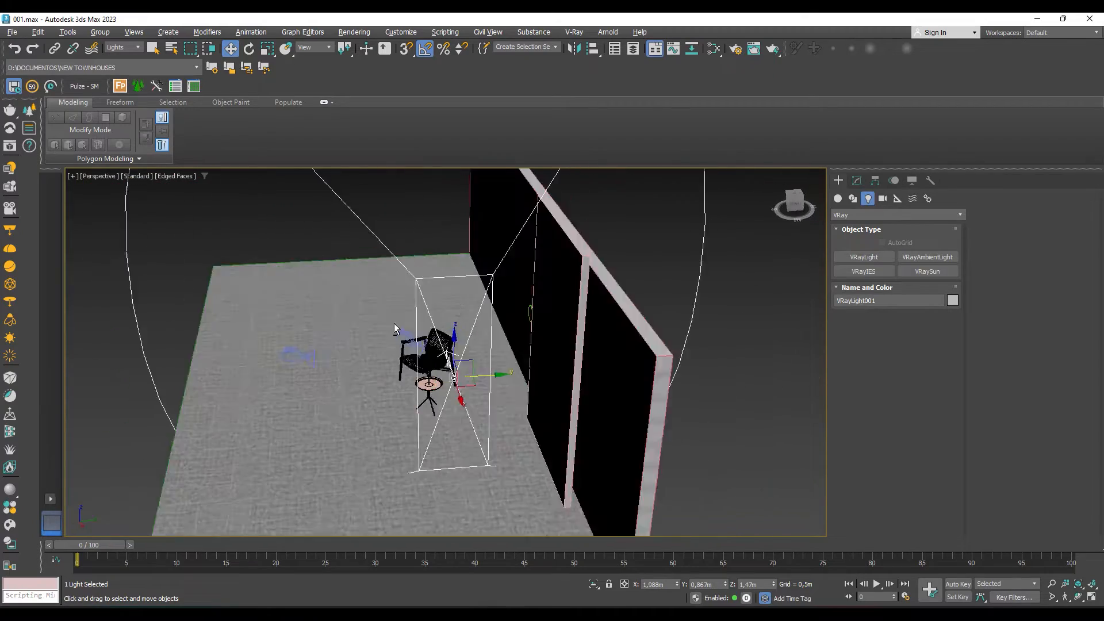
Set the plane light's intensity units to Default (image).
click(858, 181)
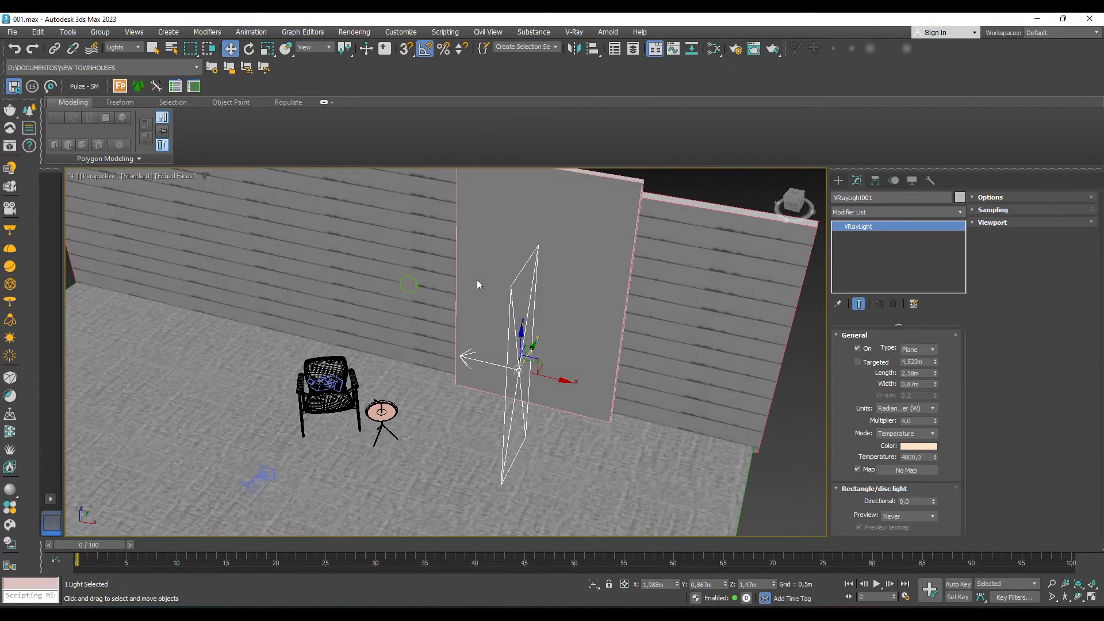
alt+middle_drag(478, 281, 560, 277)
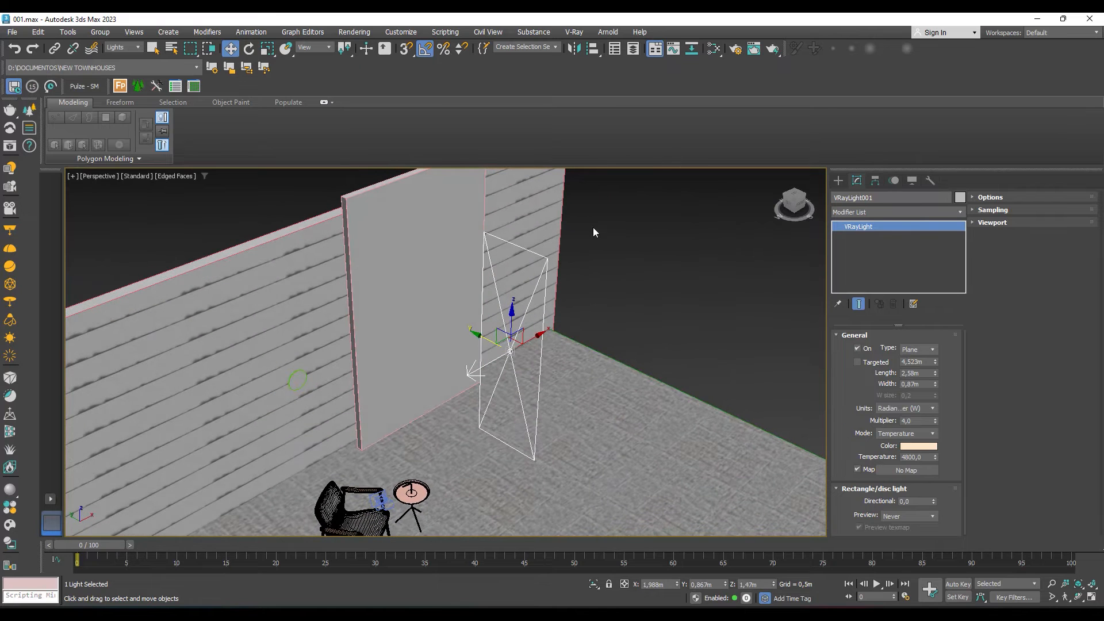
click(903, 409)
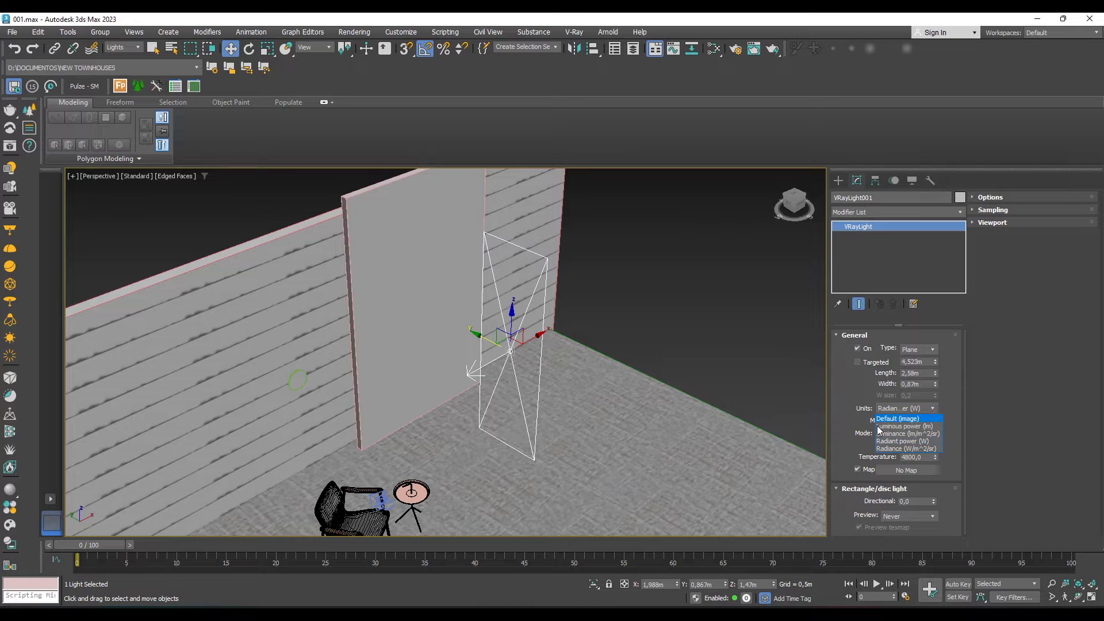
click(897, 420)
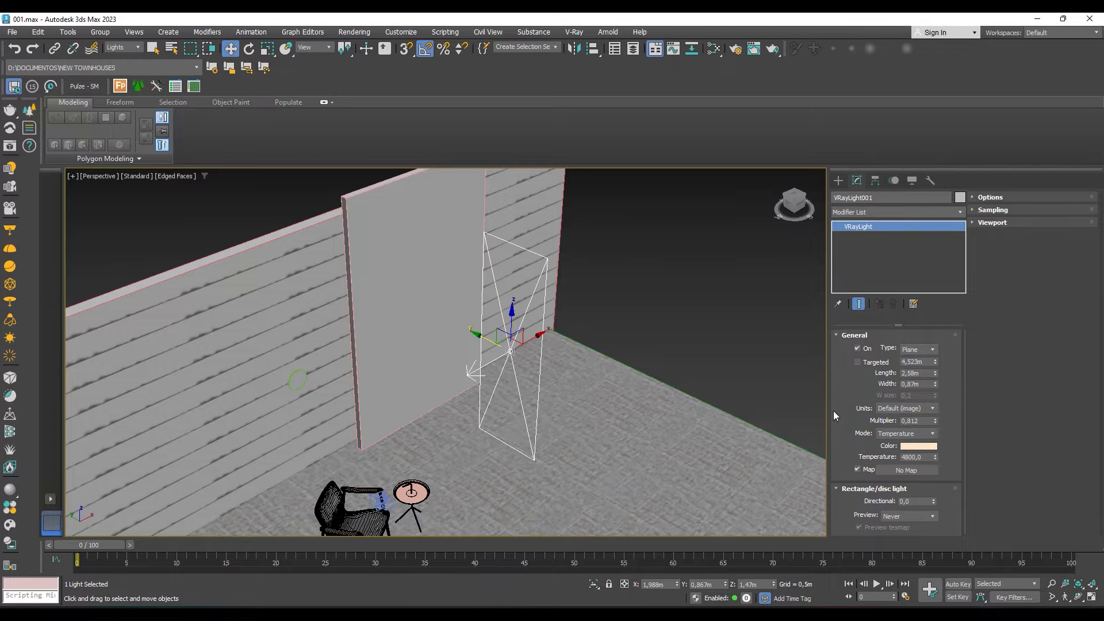
Start an interactive V-Ray render and place the frame buffer so the light's settings stay accessible.
alt+middle_drag(483, 290, 450, 296)
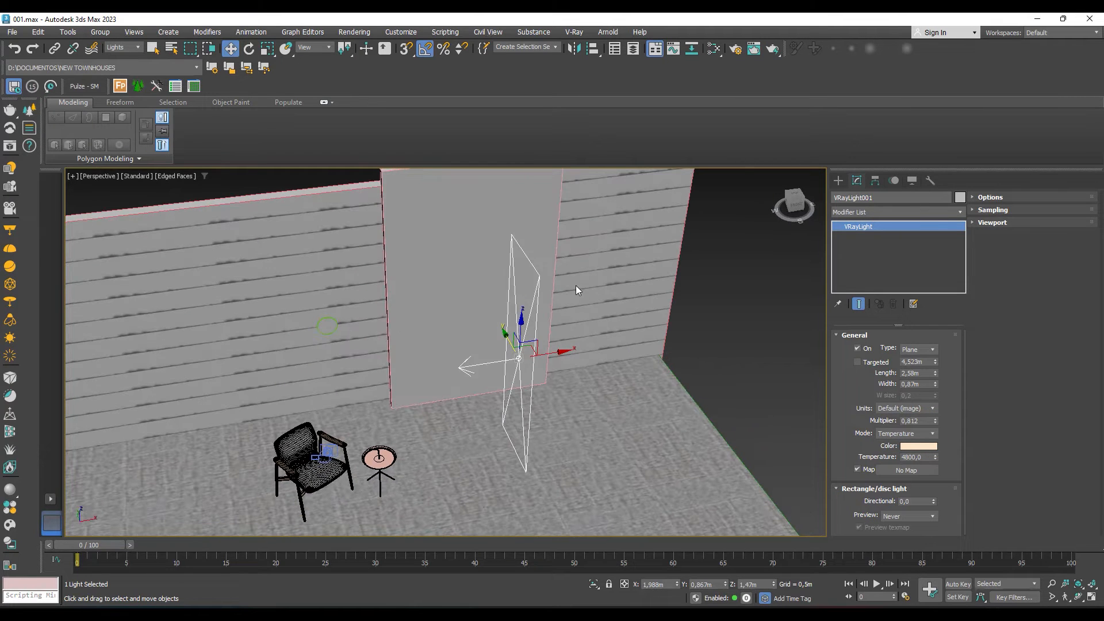
scroll(539, 377, down, 3)
scroll(518, 374, up, 4)
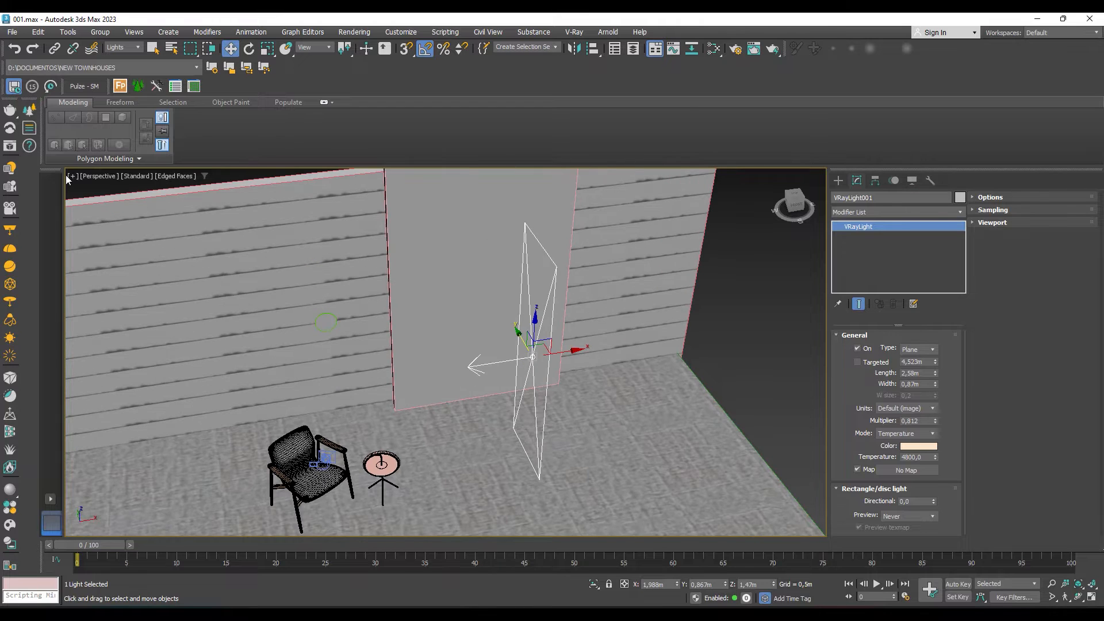
click(9, 149)
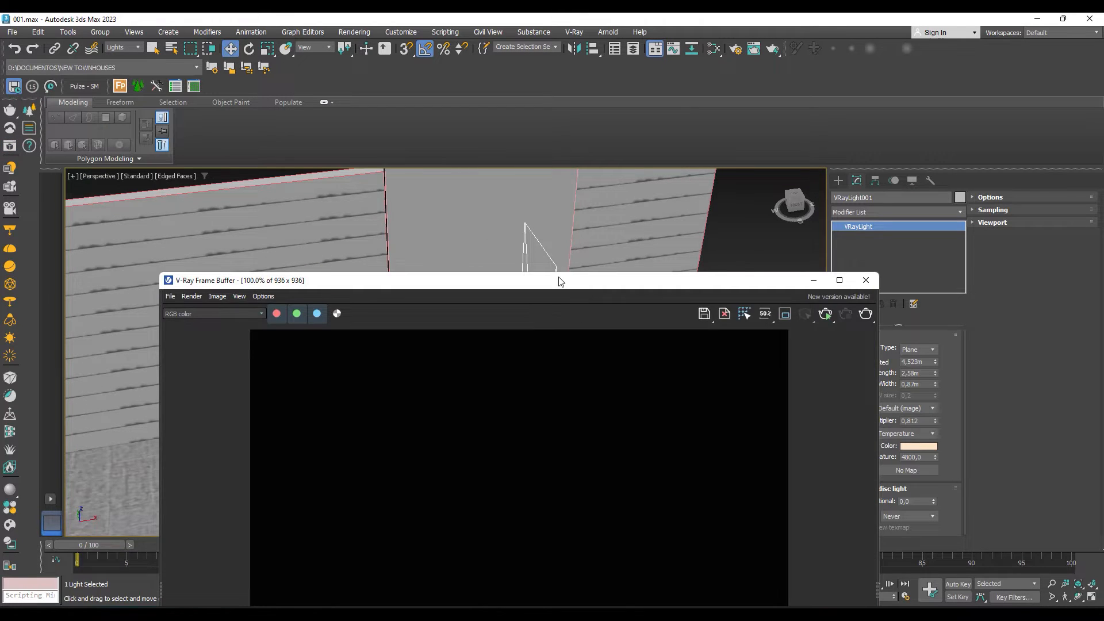
drag(558, 280, 440, 203)
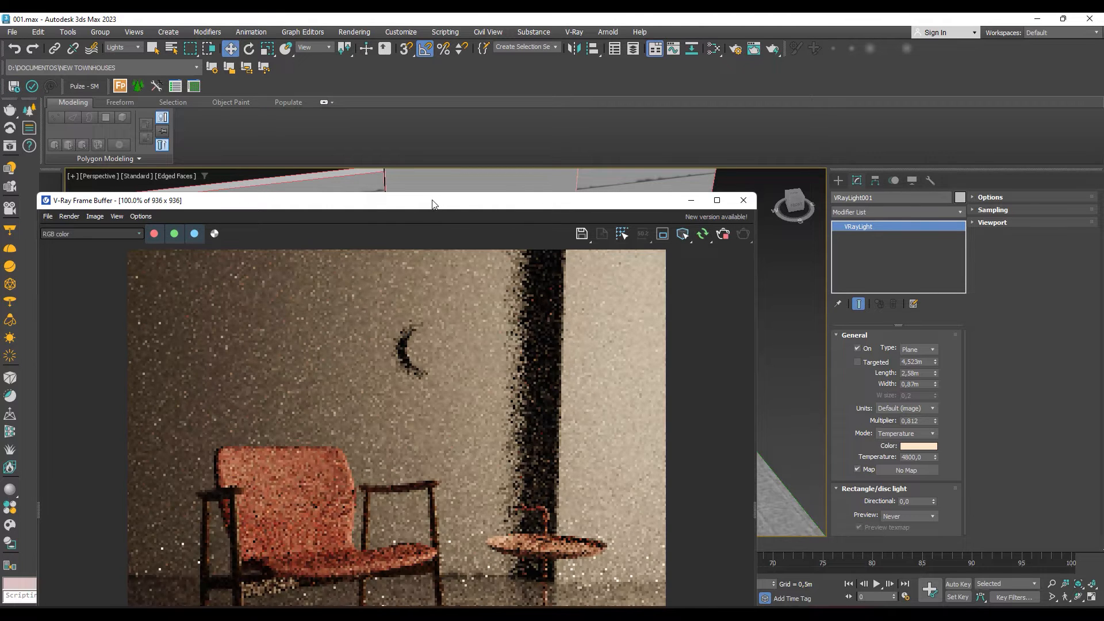
drag(432, 201, 587, 152)
drag(459, 152, 284, 81)
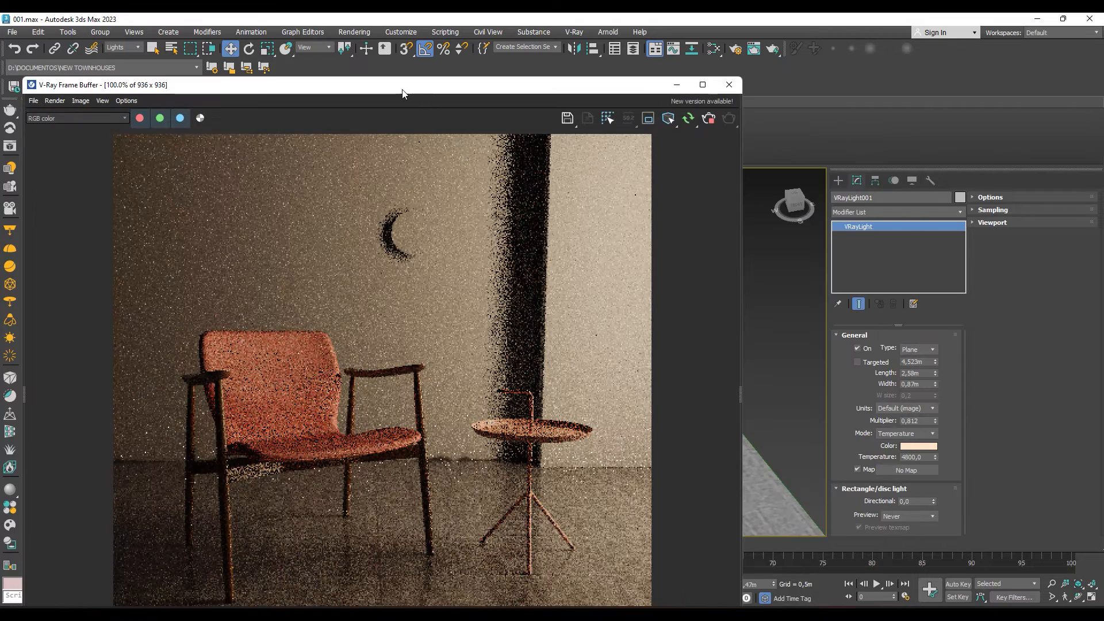
drag(404, 87, 420, 357)
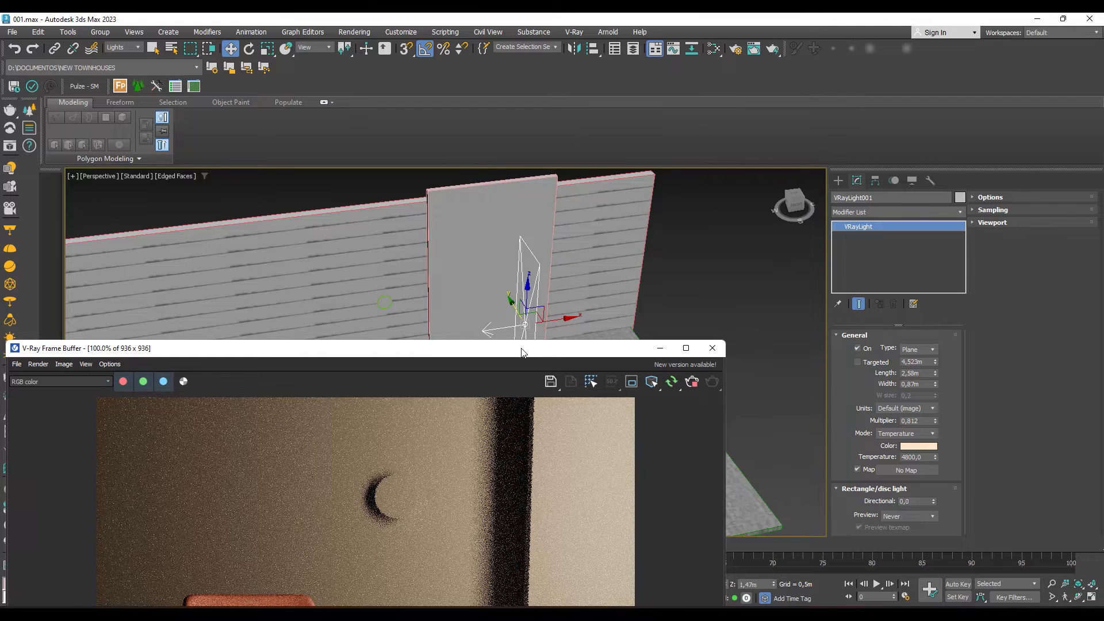
drag(522, 352, 562, 205)
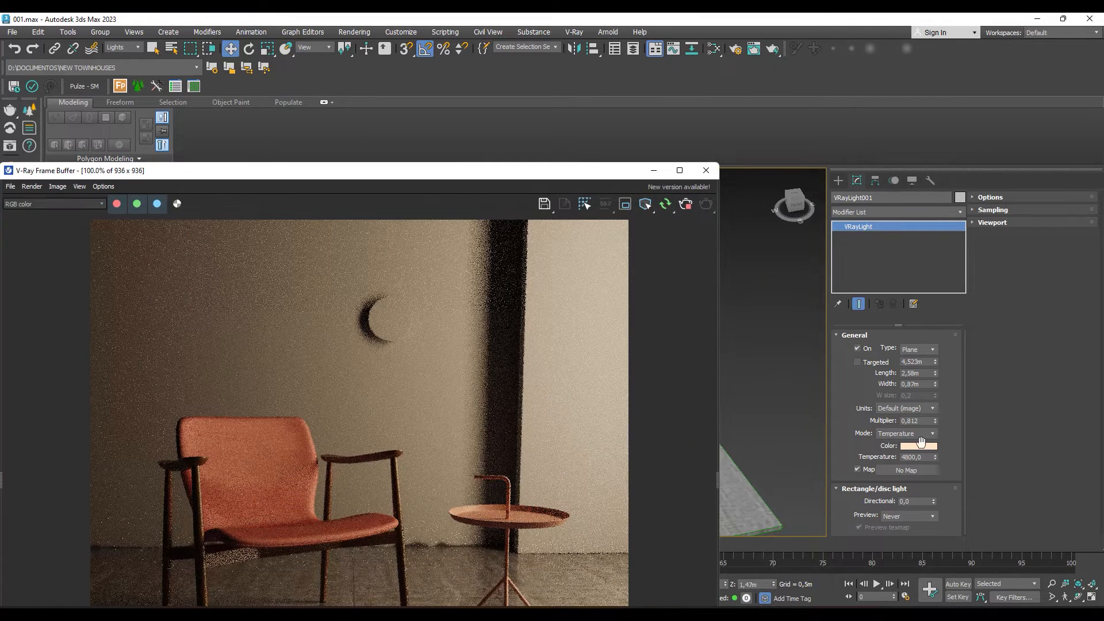
Try a multiplier of 10 on the plane light and bring it down to 1.
drag(926, 421, 857, 417)
text(10)
key(Return)
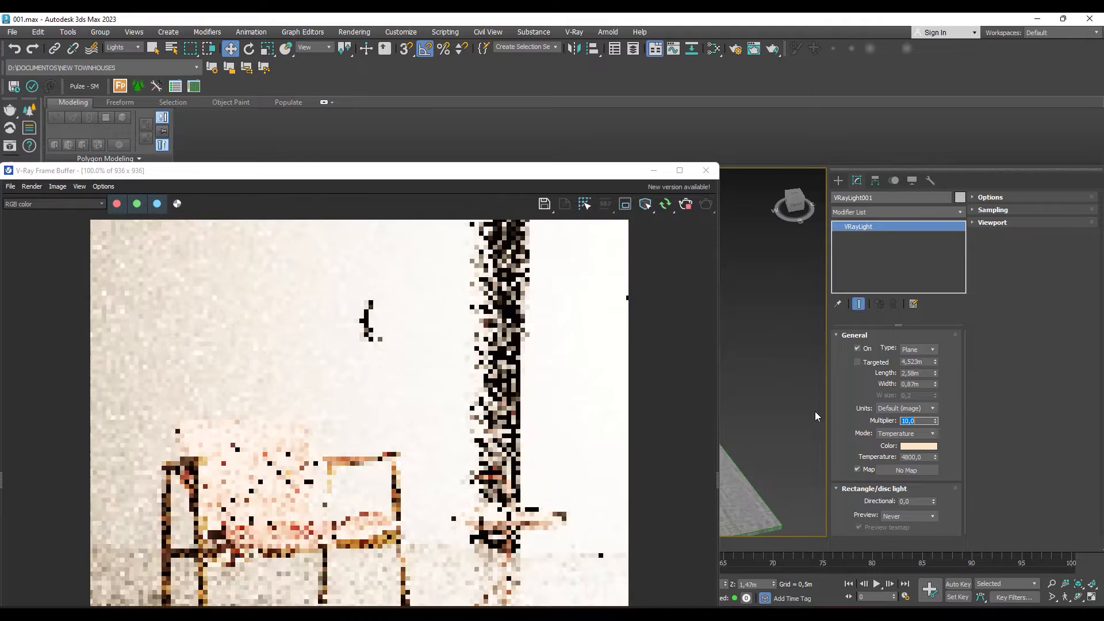
text(1)
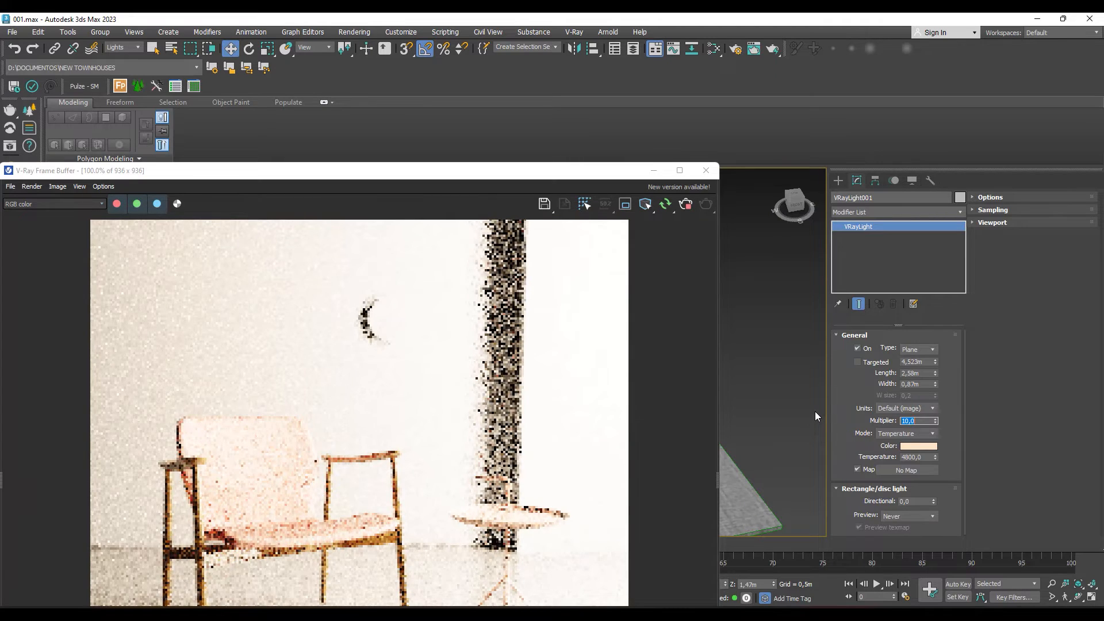
Try the plane light's Color mode and return it to Temperature mode.
click(906, 434)
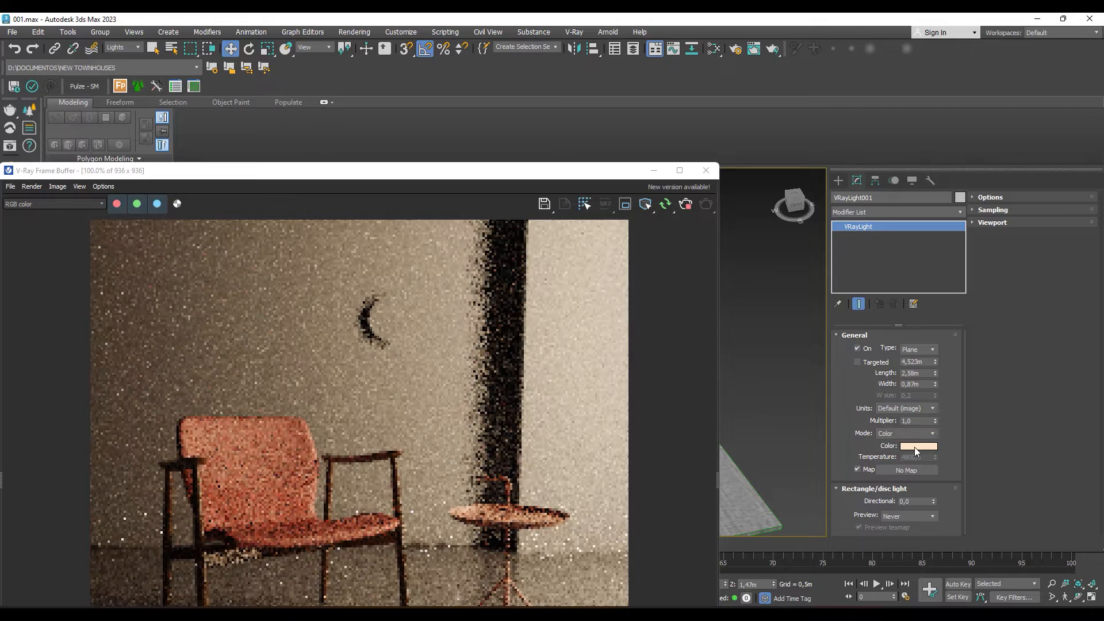
click(905, 434)
click(915, 444)
click(905, 434)
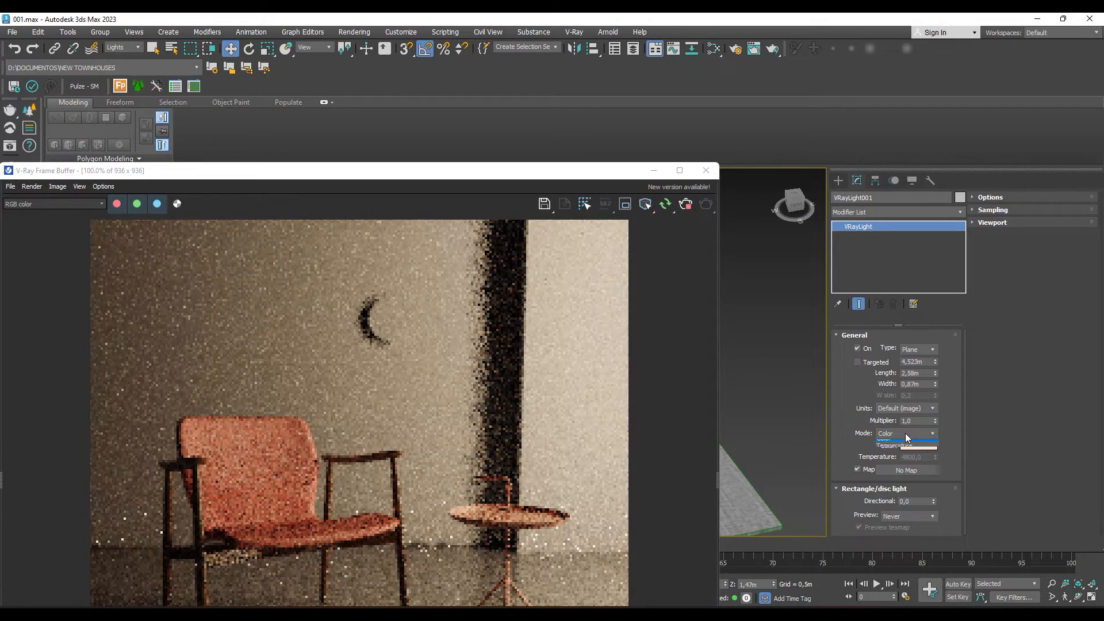
click(895, 446)
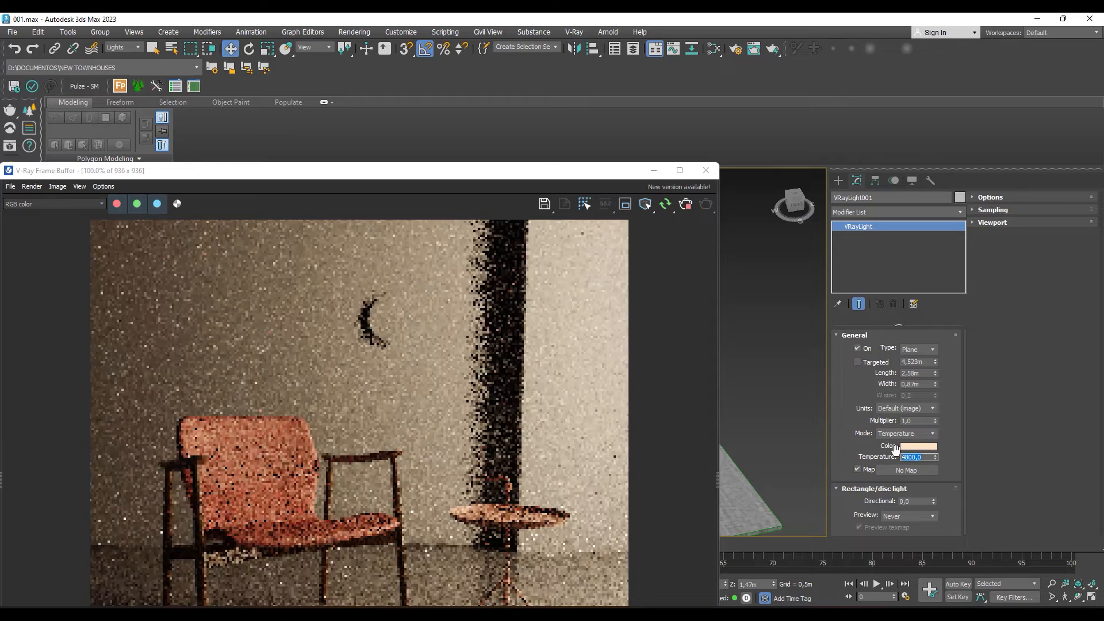
Set the light's temperature to 6000 and switch its mode to Color.
text(6000)
key(Return)
click(904, 434)
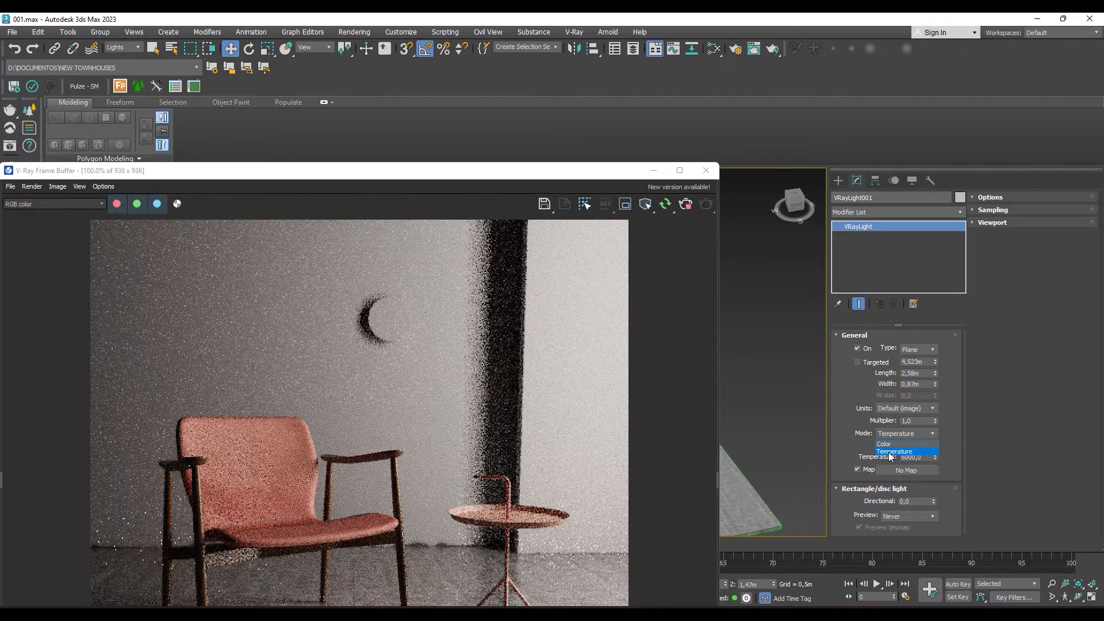
click(883, 443)
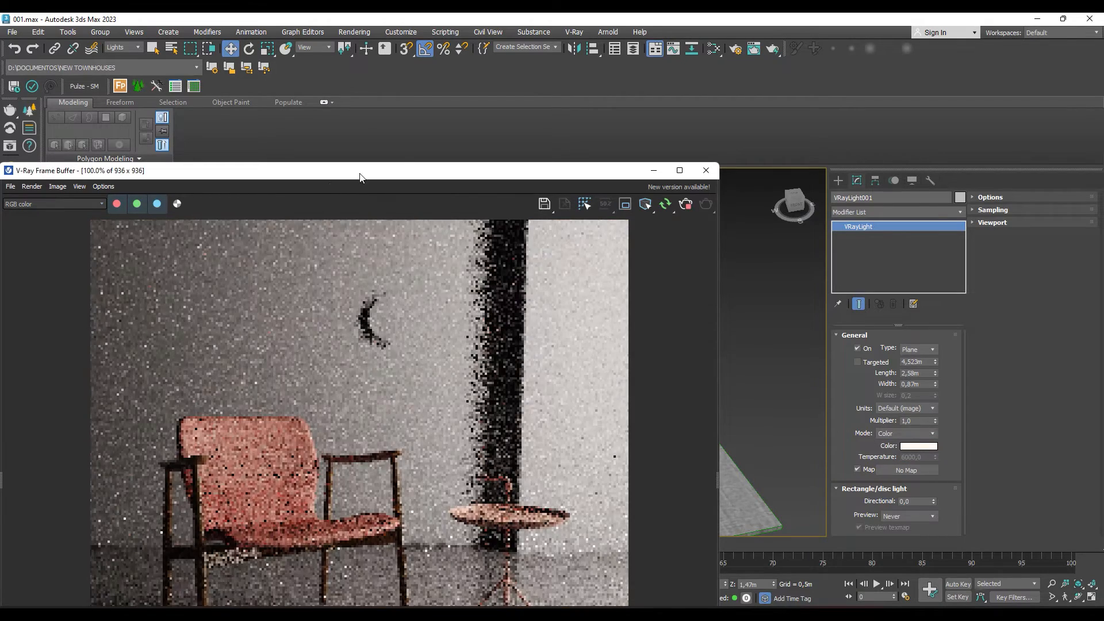
mouse_move(372, 161)
mouse_down()
mouse_move(485, 143)
mouse_move(525, 251)
mouse_move(352, 399)
mouse_move(396, 285)
mouse_move(376, 157)
mouse_up()
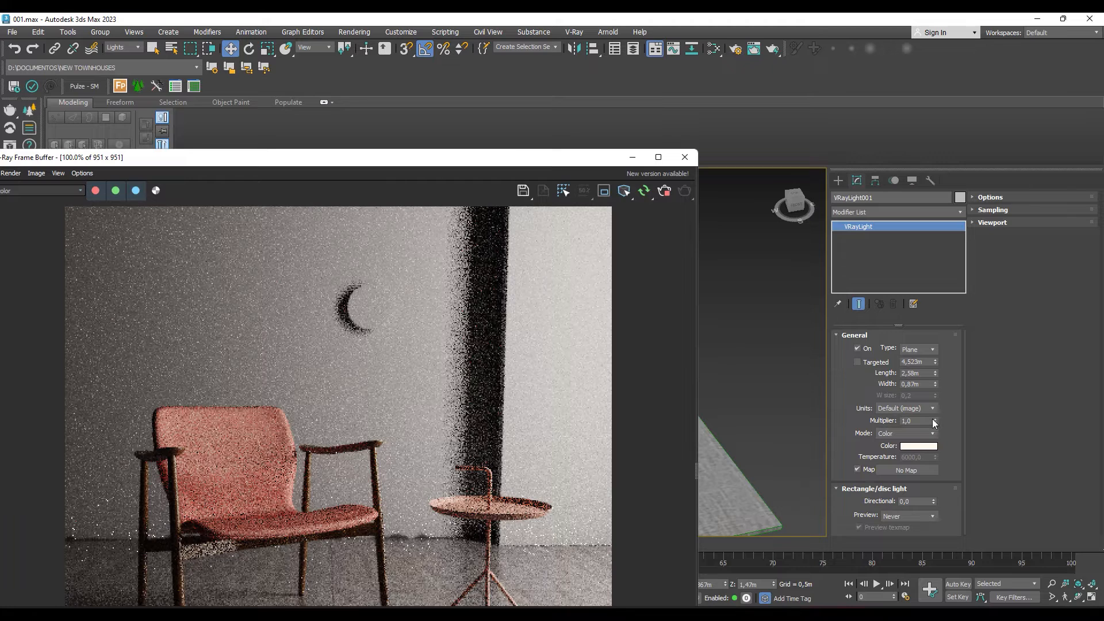
Try plane light multipliers of 10, 8, 7 and 5, ending at 4.
click(916, 422)
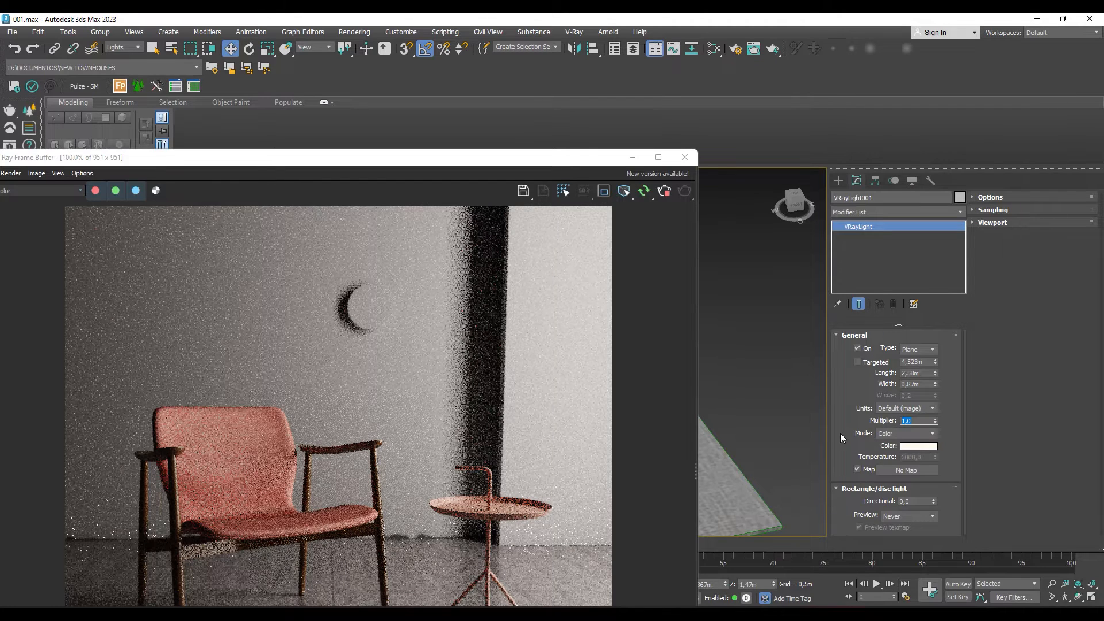
text(1)
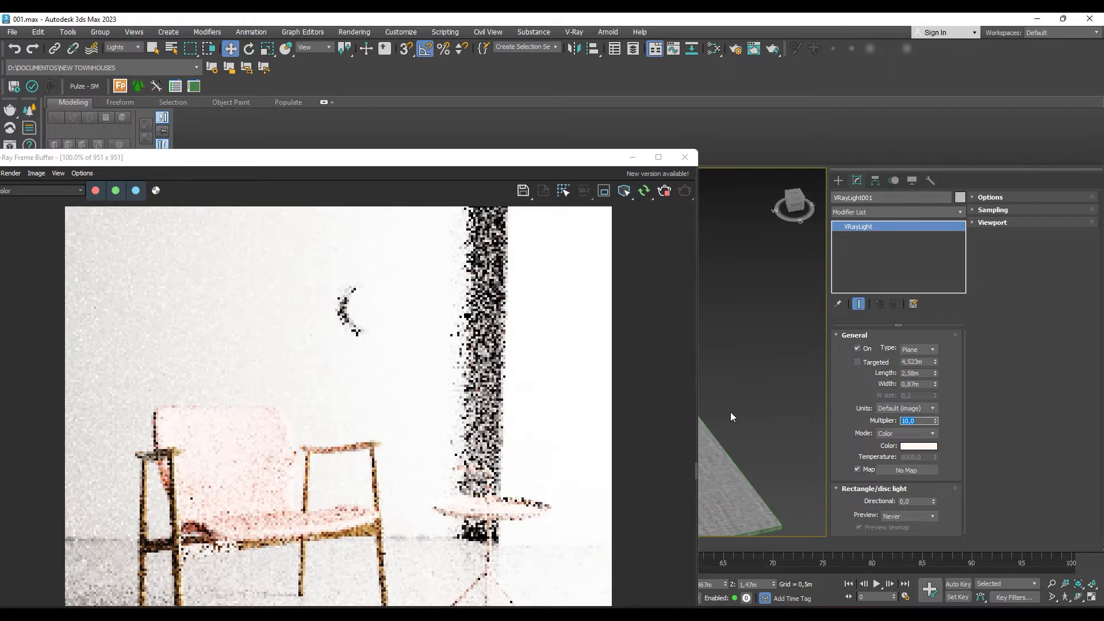
text(8)
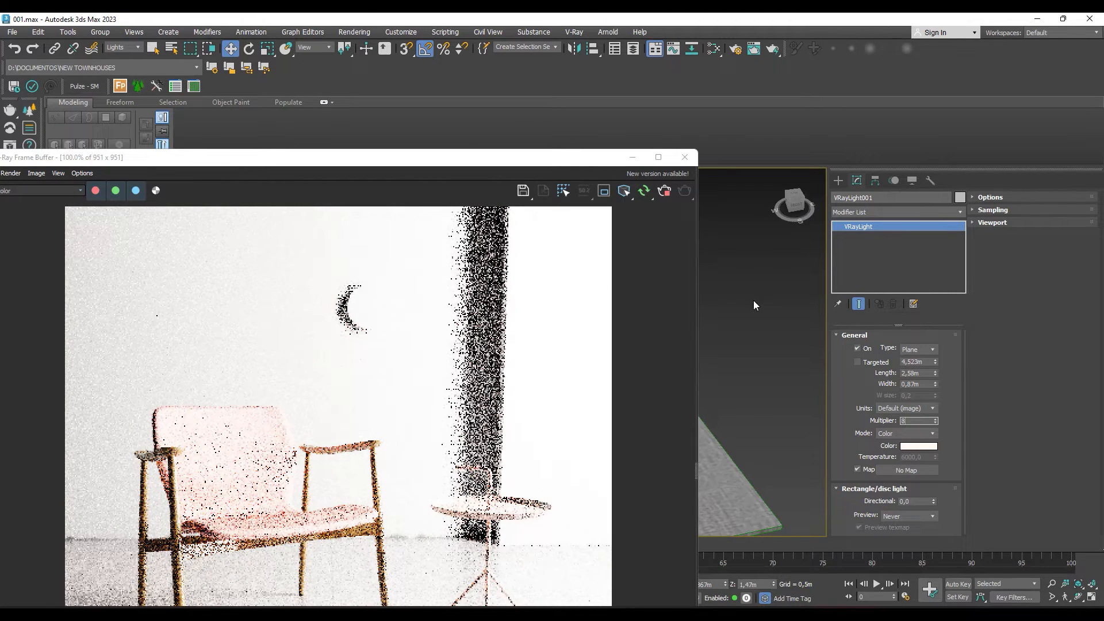
key(Return)
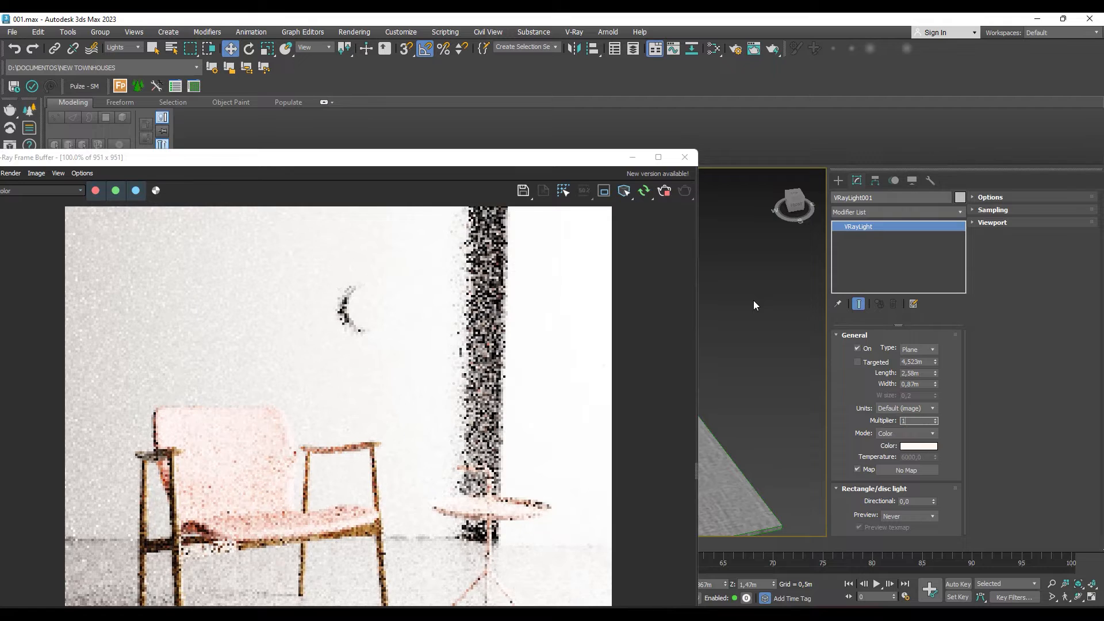
text(1)
key(BackSpace)
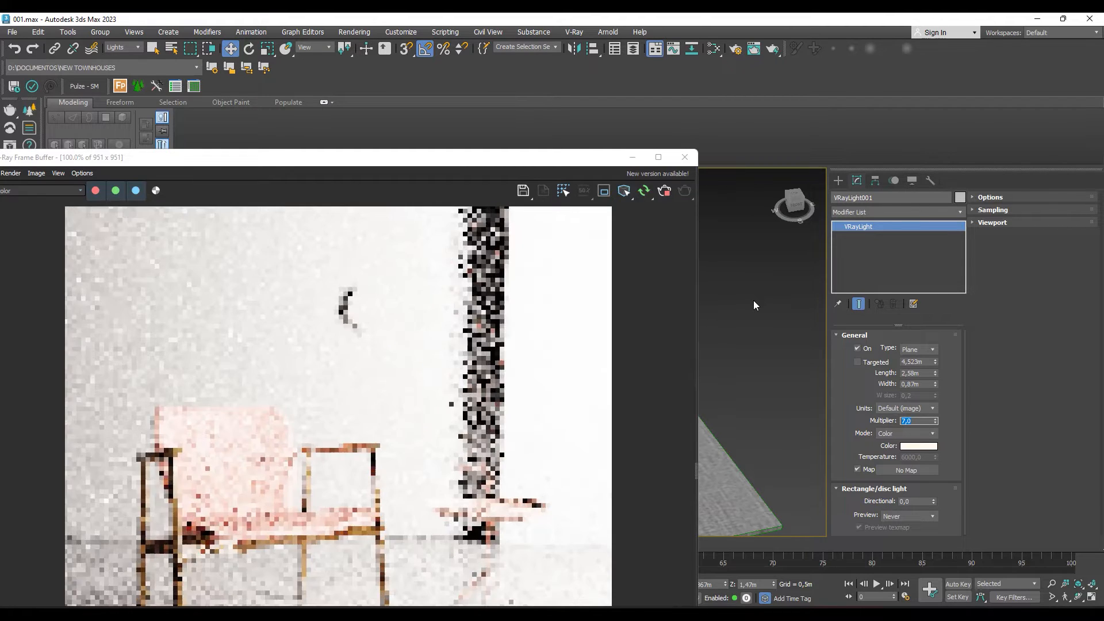
text(5)
key(Return)
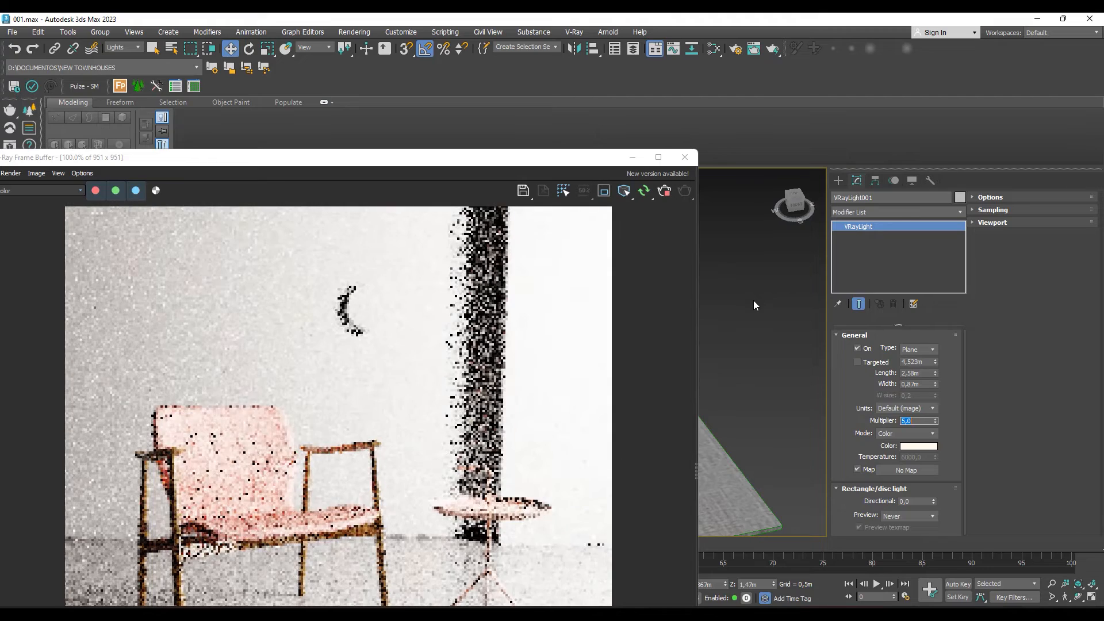
text(4)
key(Return)
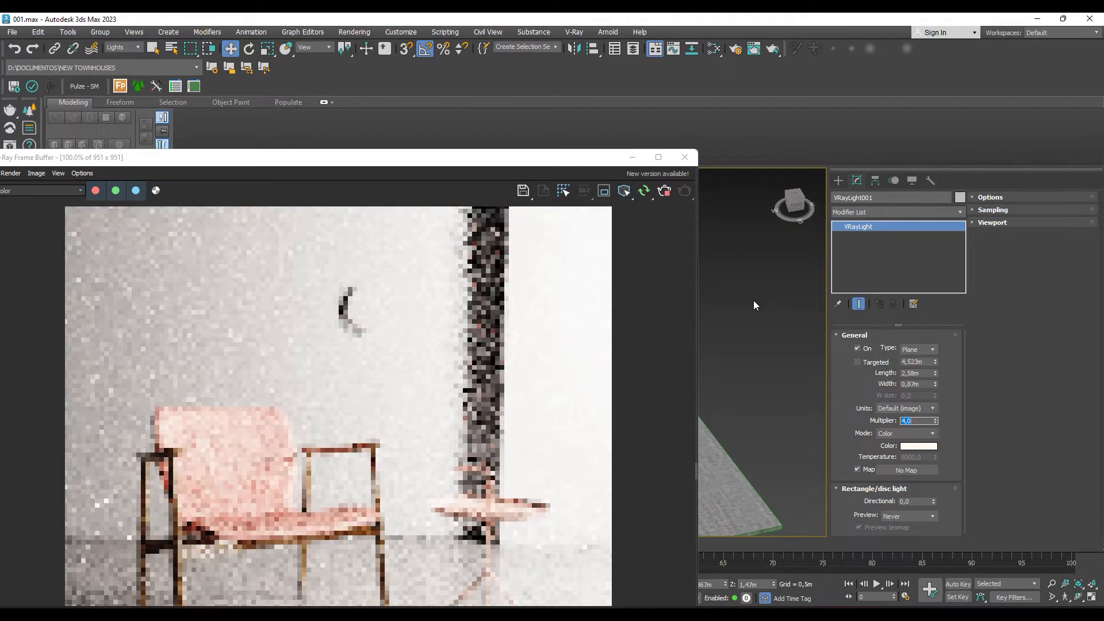
Move the plane light a short distance along X toward the chair, with the frame buffer set back beside the light's settings.
click(380, 158)
drag(380, 163, 559, 426)
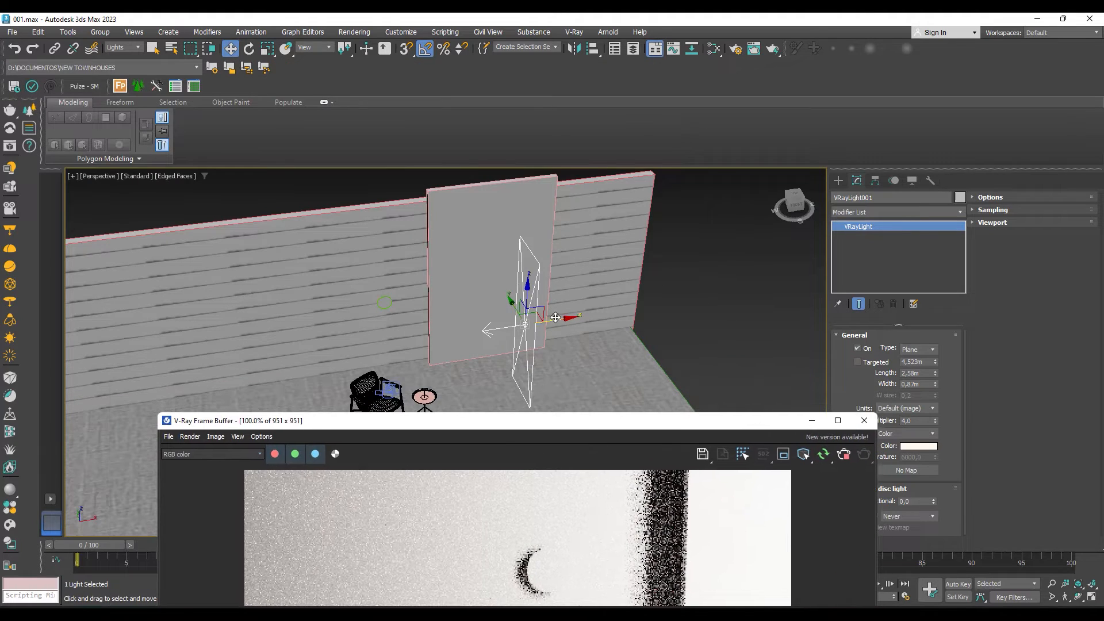
drag(555, 318, 536, 320)
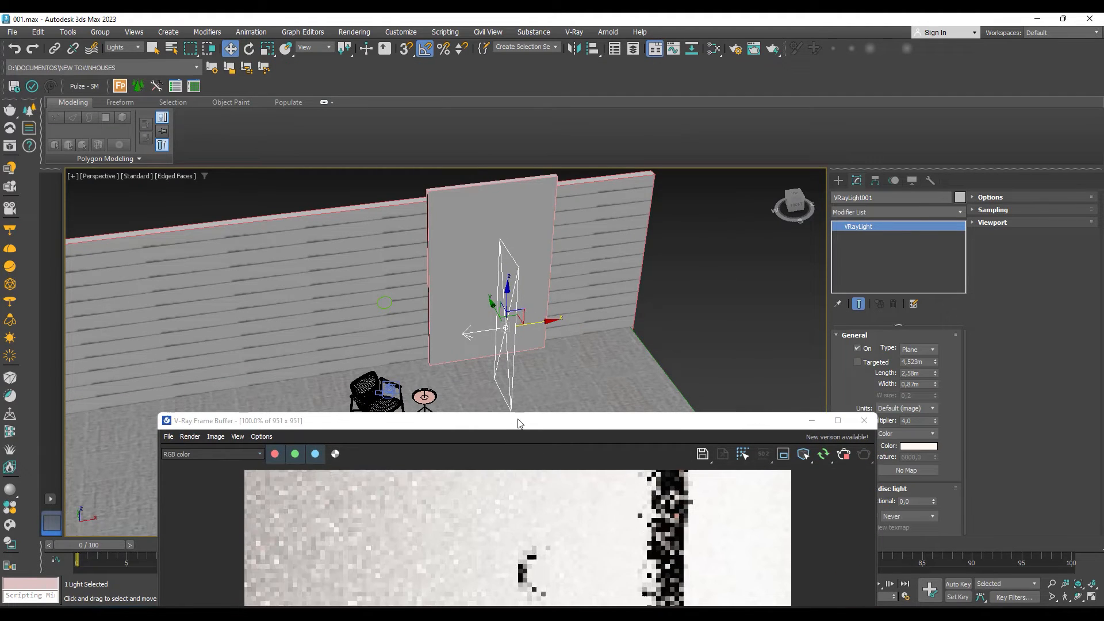
drag(520, 424, 359, 152)
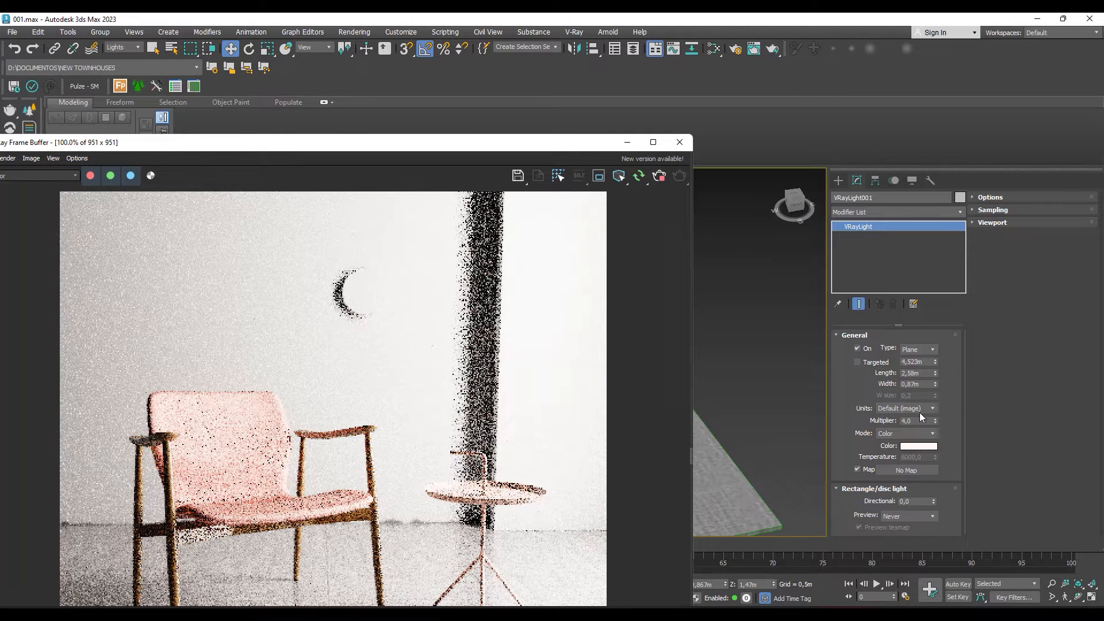
Set the plane light's multiplier to 2.
drag(922, 421, 883, 421)
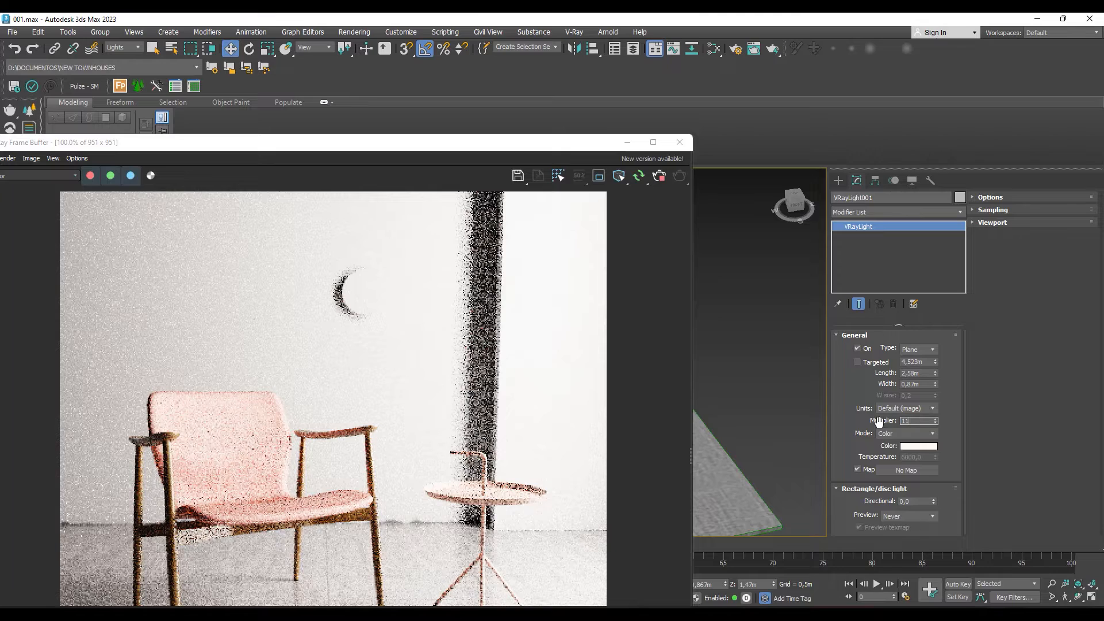
text(11)
key(BackSpace)
key(BackSpace)
text(2)
key(Return)
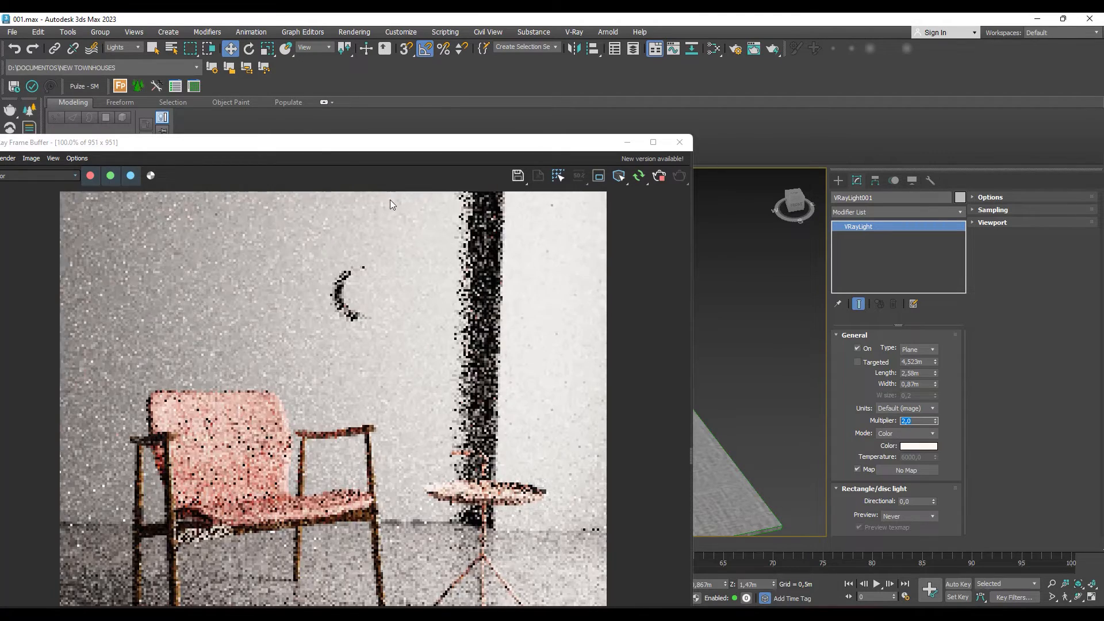
Try shrinking the plane light to about 0.568 m long and 0.52 m wide, and undo both size changes.
drag(325, 148, 363, 386)
drag(933, 374, 919, 425)
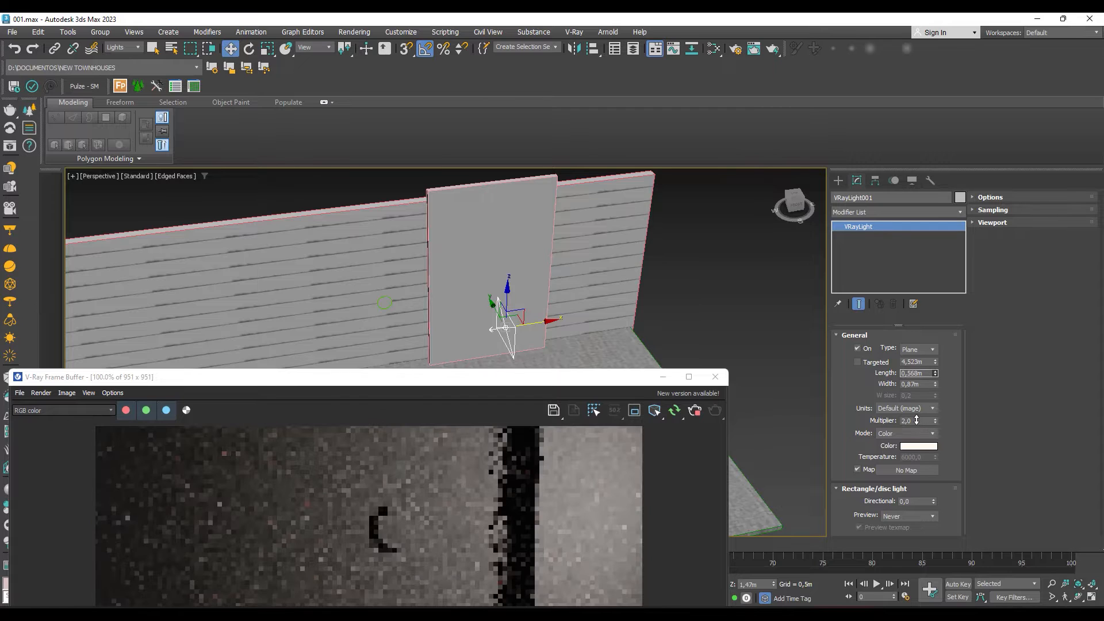
mouse_move(936, 387)
mouse_down()
mouse_move(930, 412)
mouse_move(927, 401)
mouse_up()
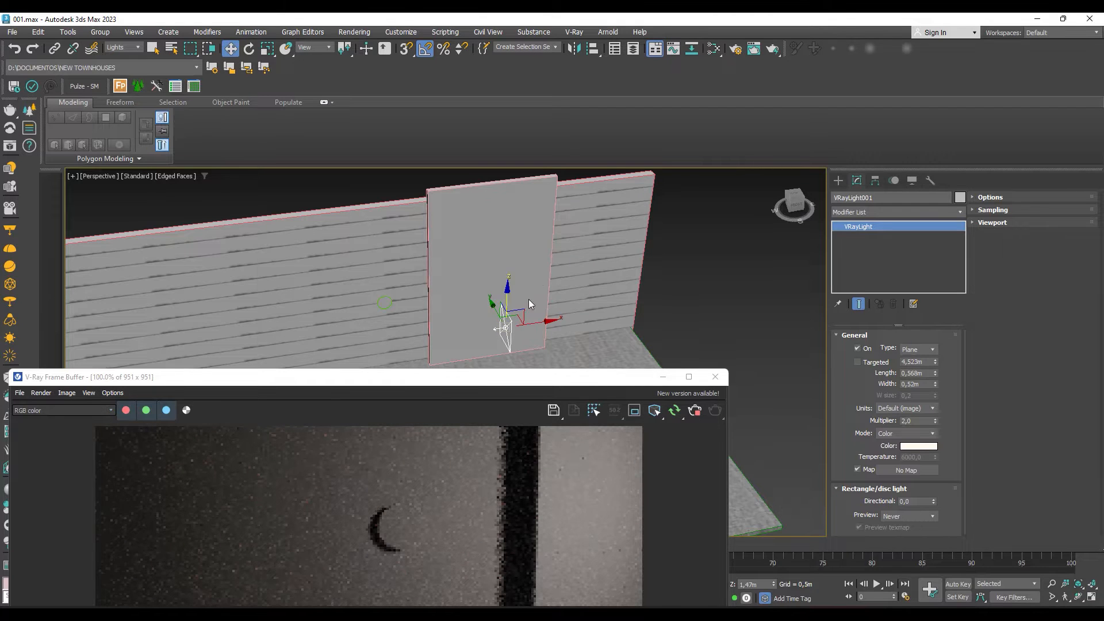
key(ctrl+z)
key(ctrl+z)
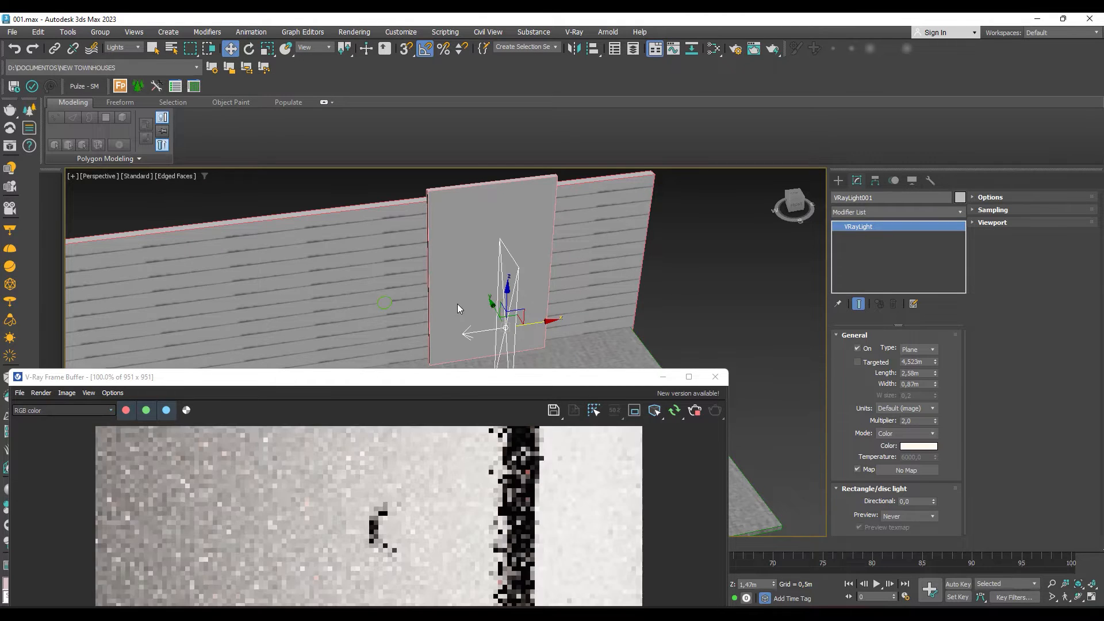
Switch the light's intensity units to Radiant power (W) and shrink the light to about 0.593 m long and 0.52 m wide.
drag(505, 385, 184, 155)
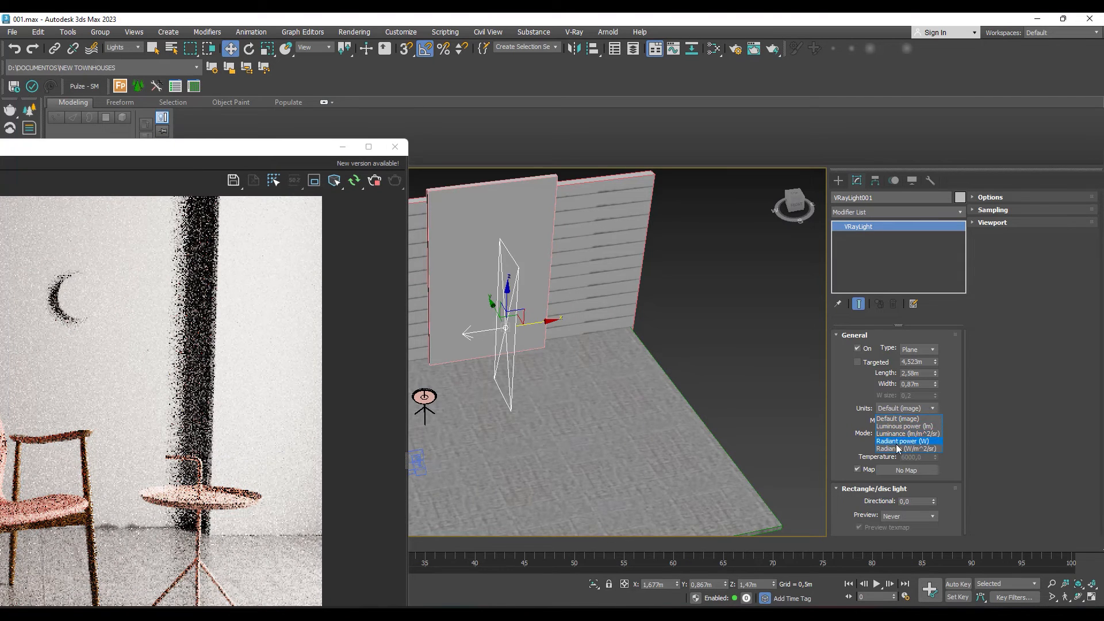
click(897, 442)
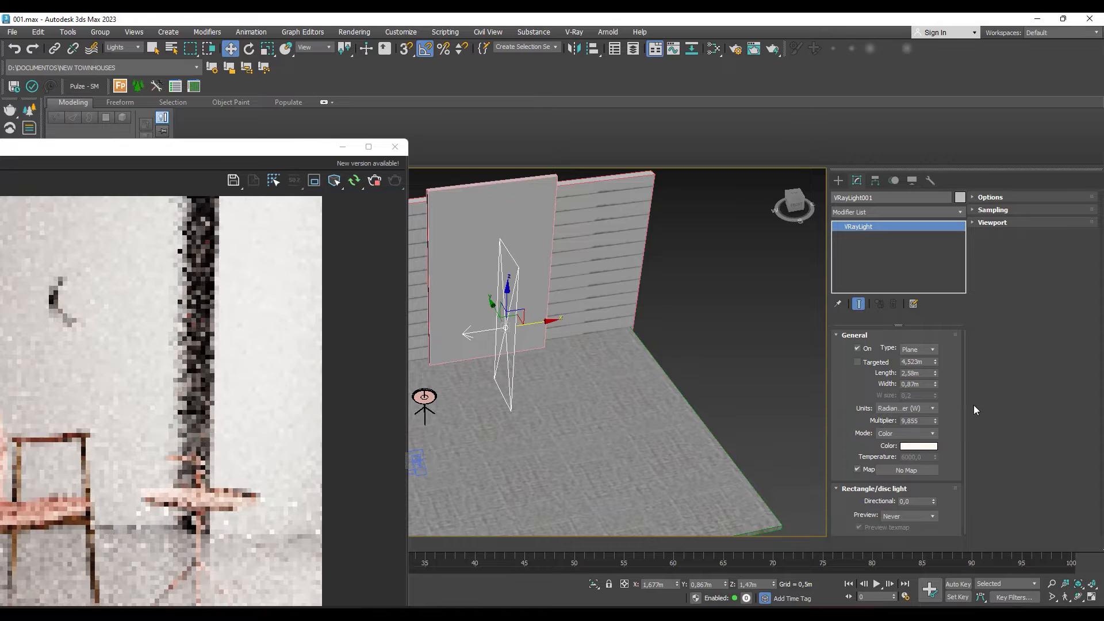
drag(934, 374, 938, 407)
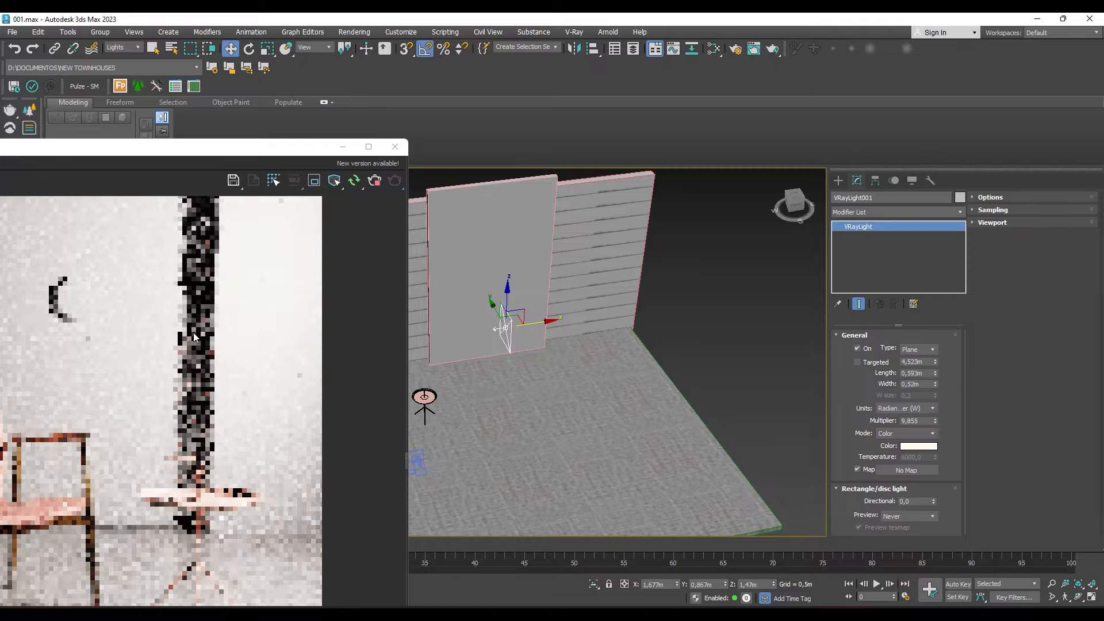
scroll(184, 315, up, 2)
scroll(185, 316, down, 3)
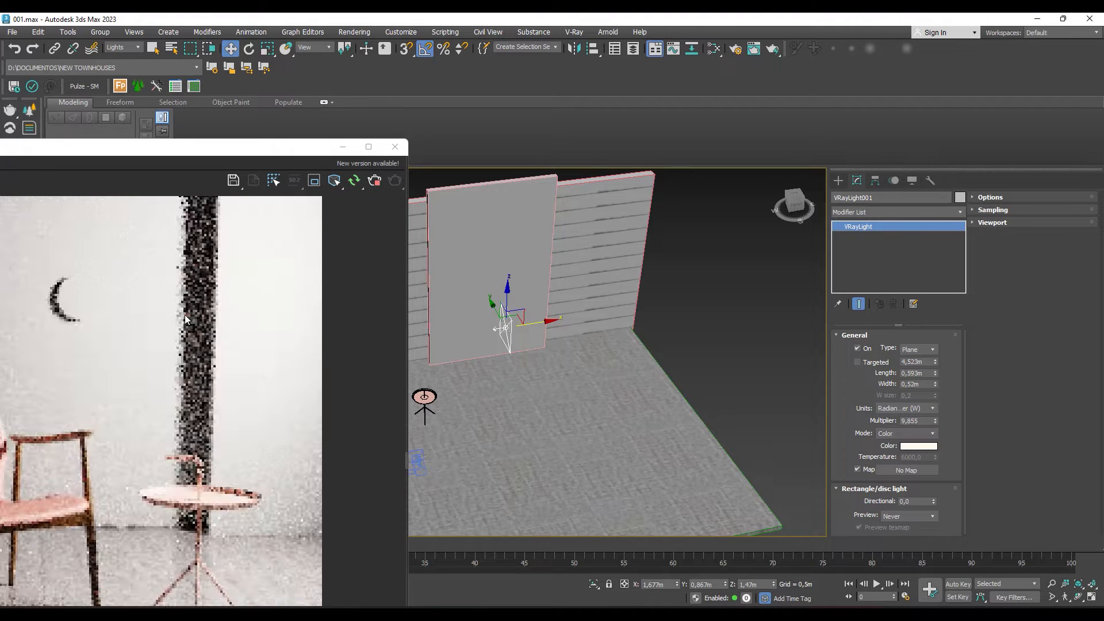
scroll(123, 357, up, 2)
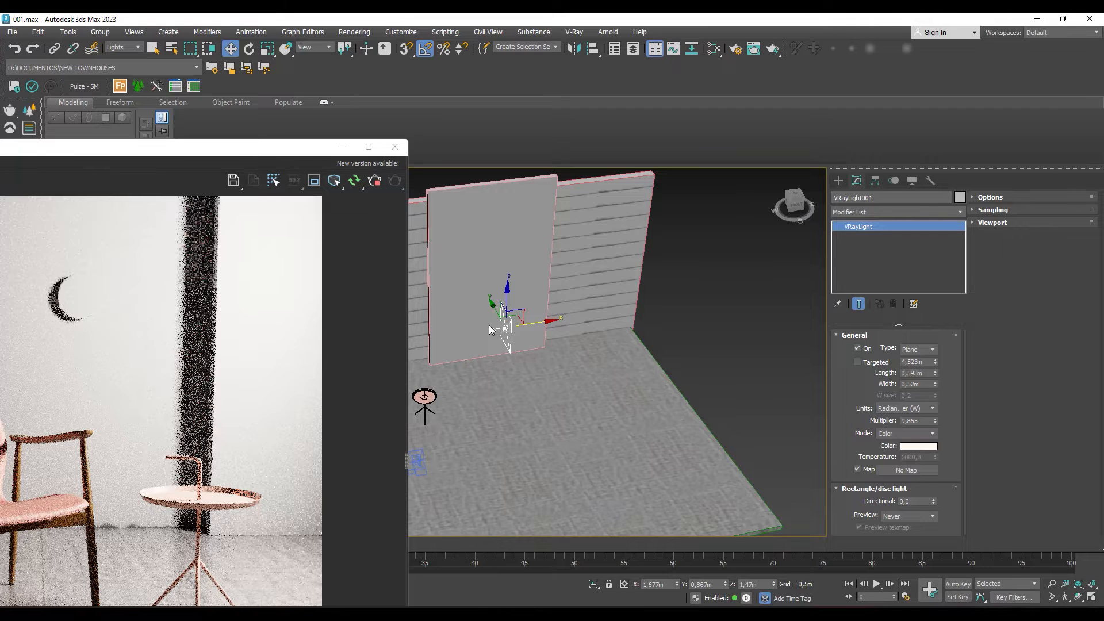
Try lengths of 2 m and 14 m on the plane light and set its length to 3 m.
drag(128, 155, 338, 149)
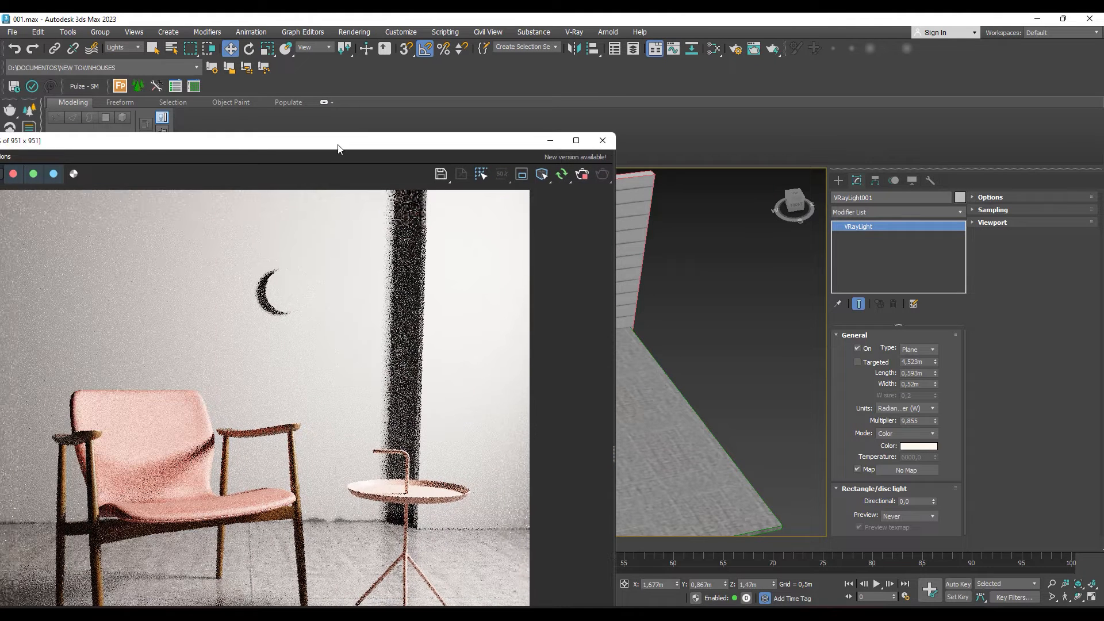
drag(458, 136, 417, 70)
drag(280, 85, 168, 82)
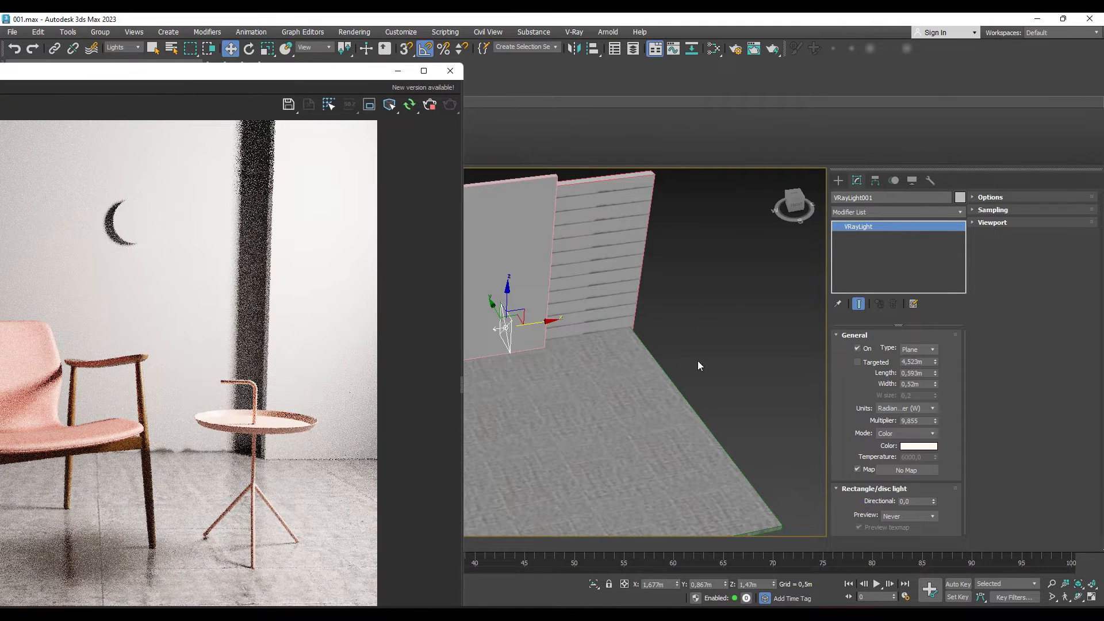
click(919, 373)
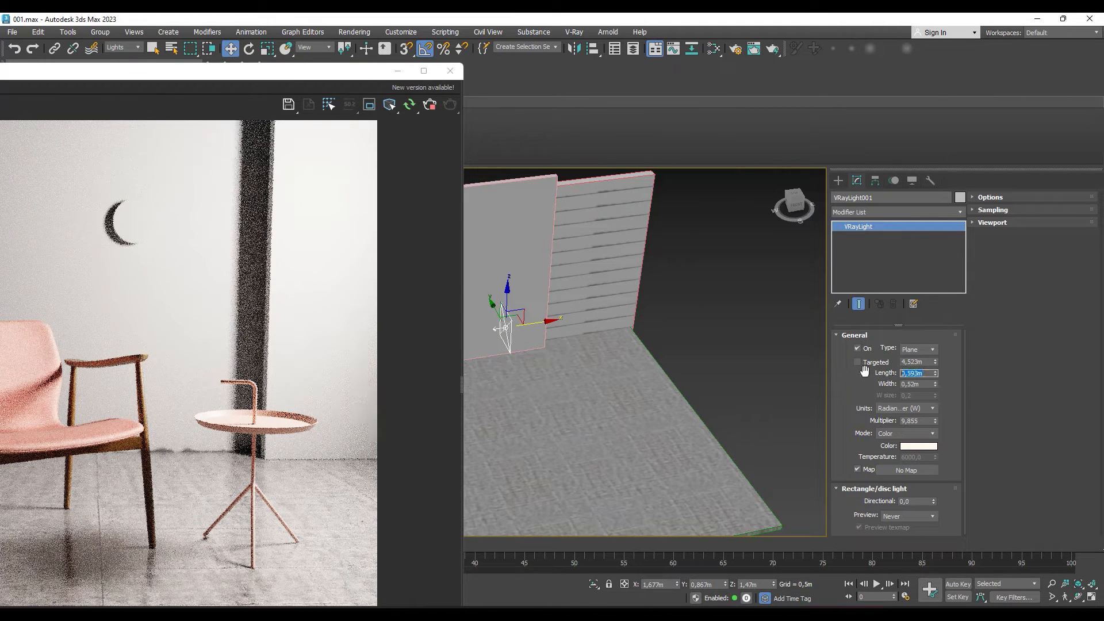
text(2)
key(Return)
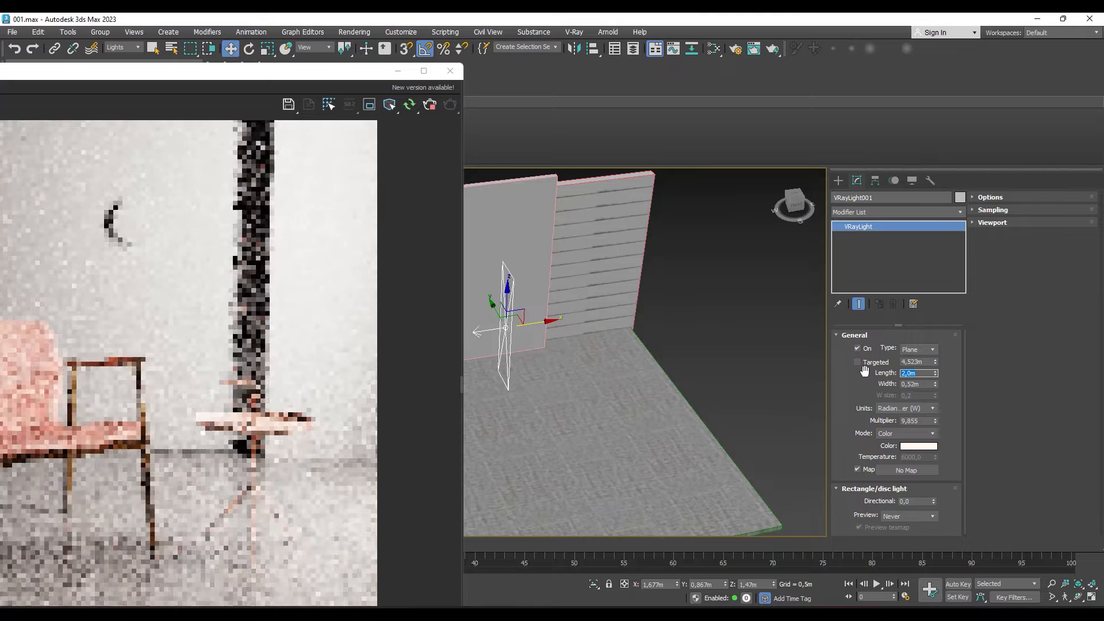
text(14)
key(Return)
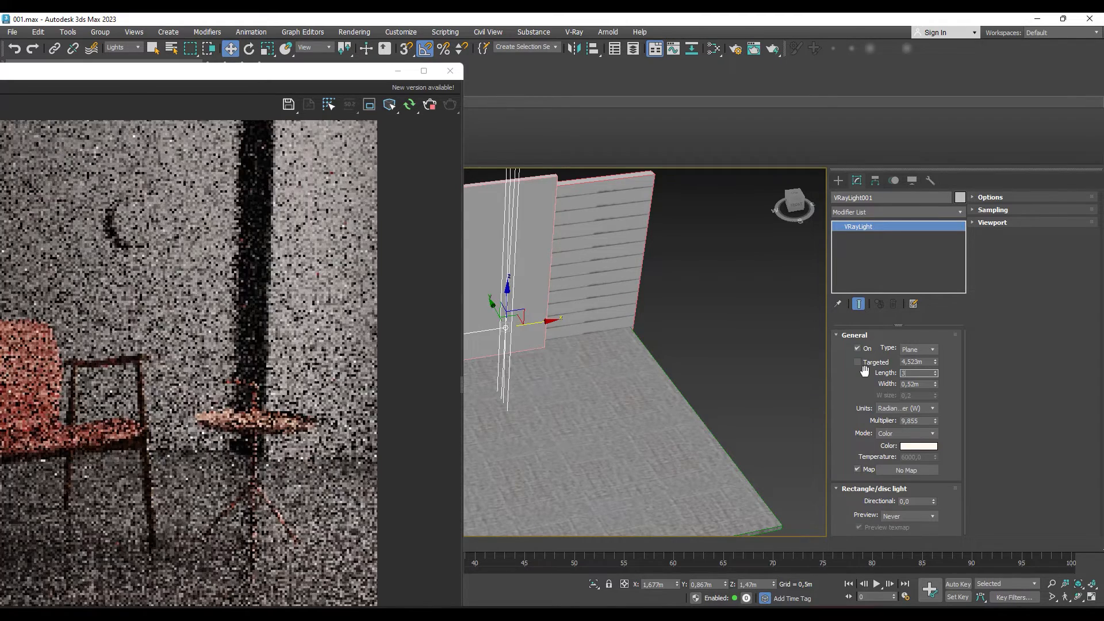
text(3)
key(Return)
Set the plane light's width to 2 m and raise the light along Z to about 1.651 m.
key(Tab)
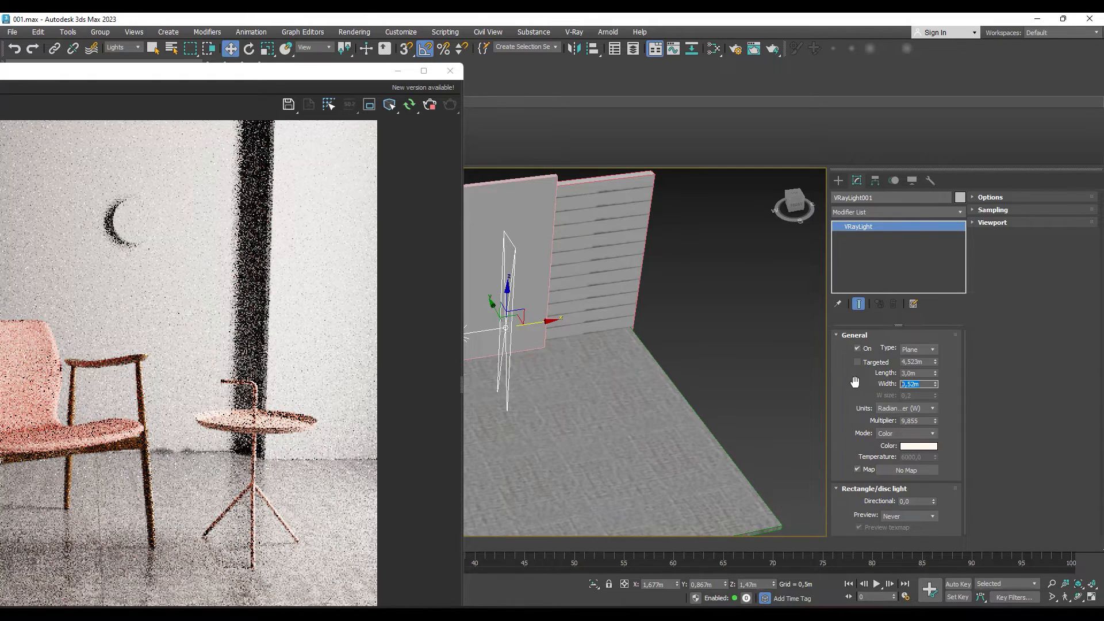
text(2)
key(Return)
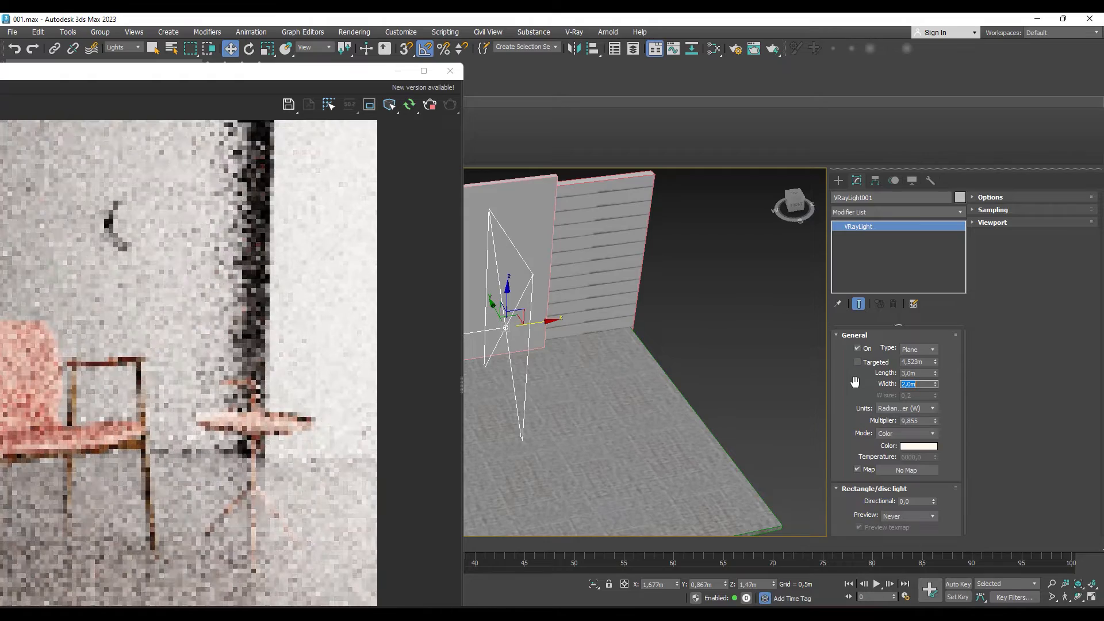
drag(510, 292, 506, 278)
drag(250, 74, 541, 55)
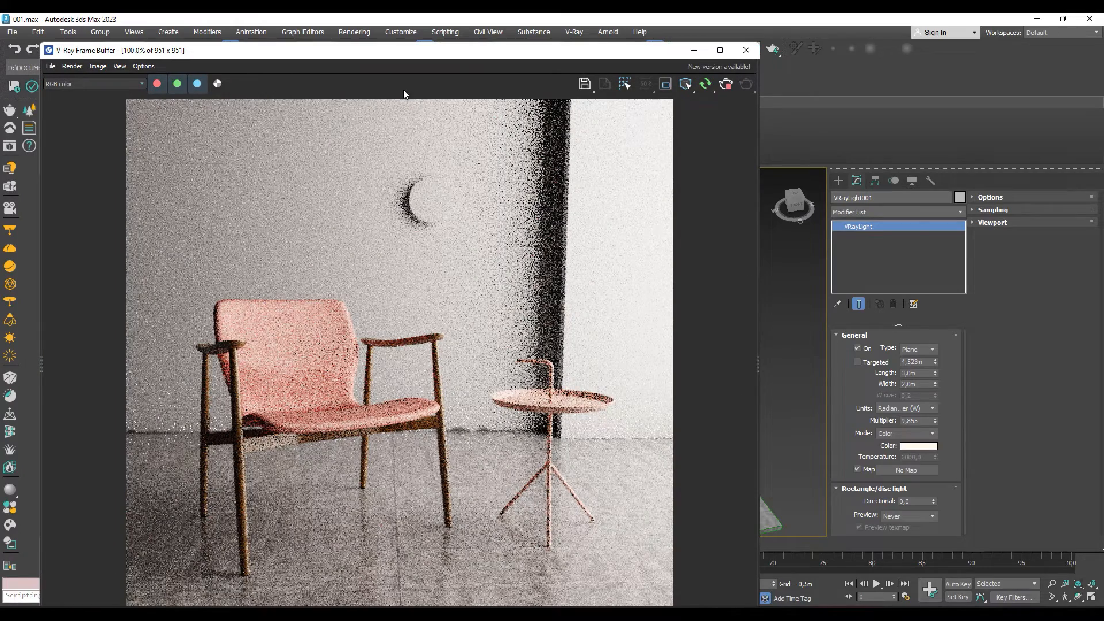
drag(429, 55, 148, 47)
Set the plane light's width to 1 m and shift it along Y to about 1.173 m.
mouse_move(568, 317)
alt+middle_down()
mouse_move(589, 319)
mouse_move(537, 302)
mouse_move(589, 319)
alt+middle_up()
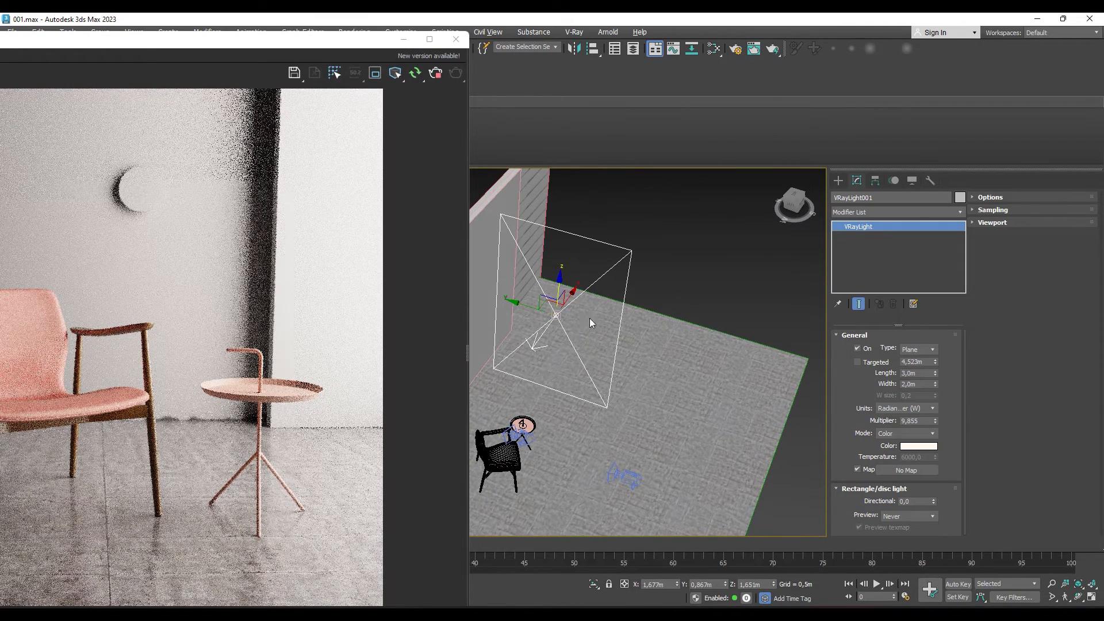
double_click(921, 383)
text(1)
key(Return)
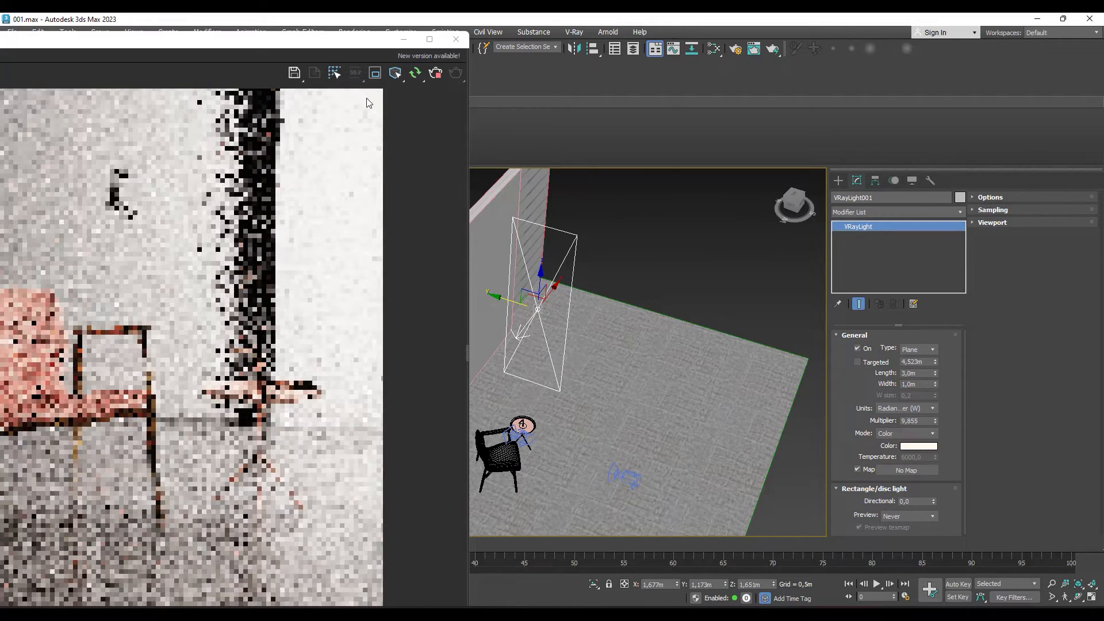
Move the plane light along X, away from the chair, to about 2.043 m and bring the whole render into view.
drag(256, 47, 170, 142)
alt+middle_drag(516, 302, 564, 304)
drag(574, 302, 597, 292)
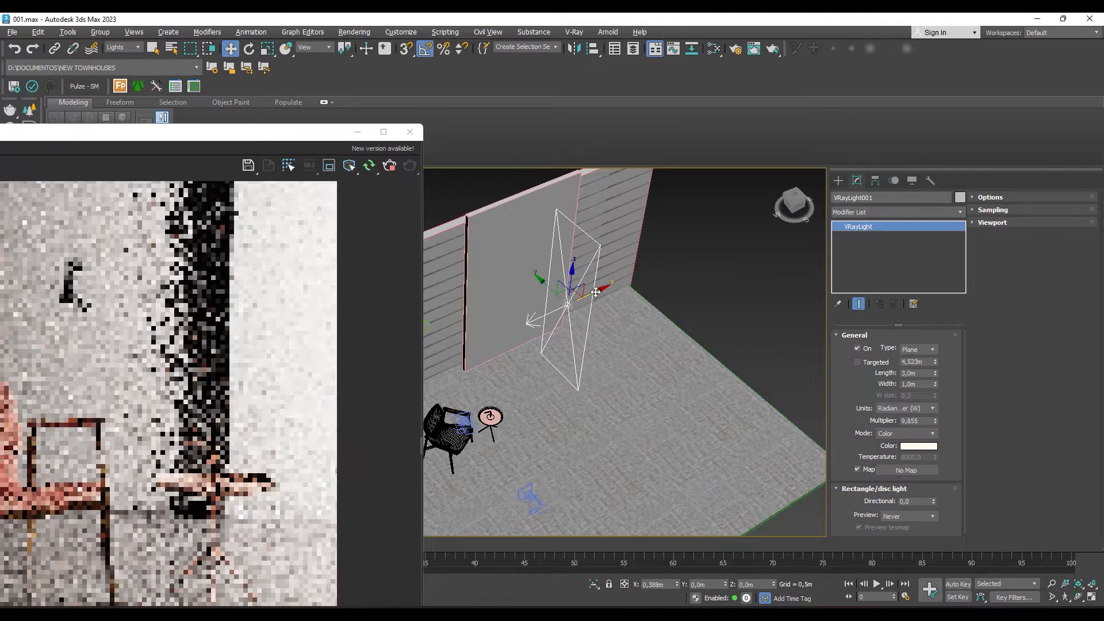
drag(189, 132, 419, 76)
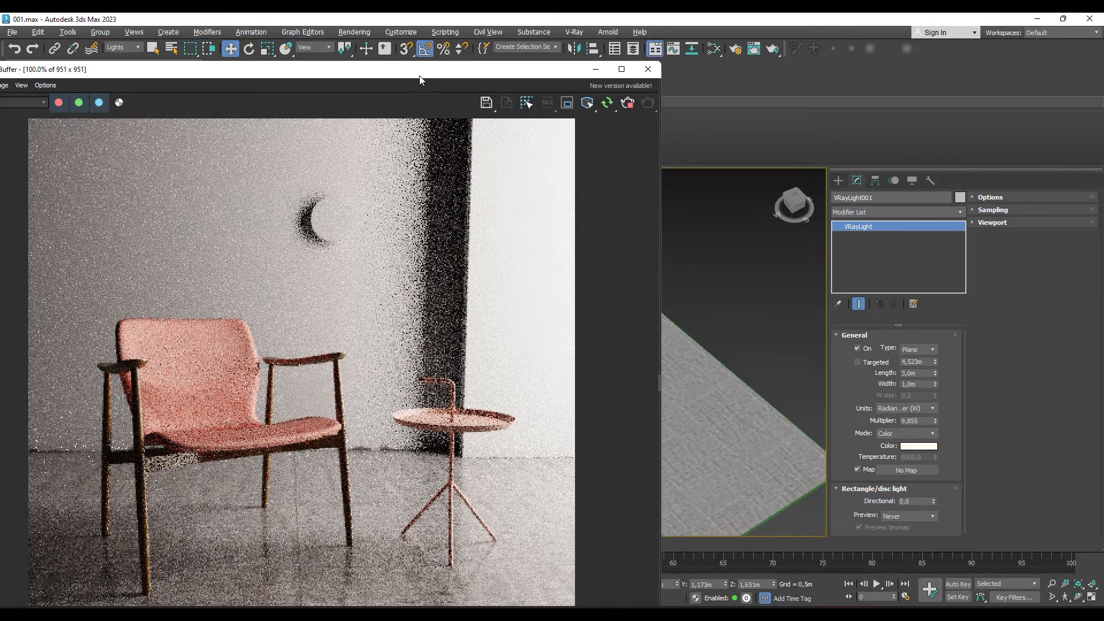
Place the frame buffer beside the light's settings and collapse the Rectangle/disc light rollout.
drag(420, 80, 382, 364)
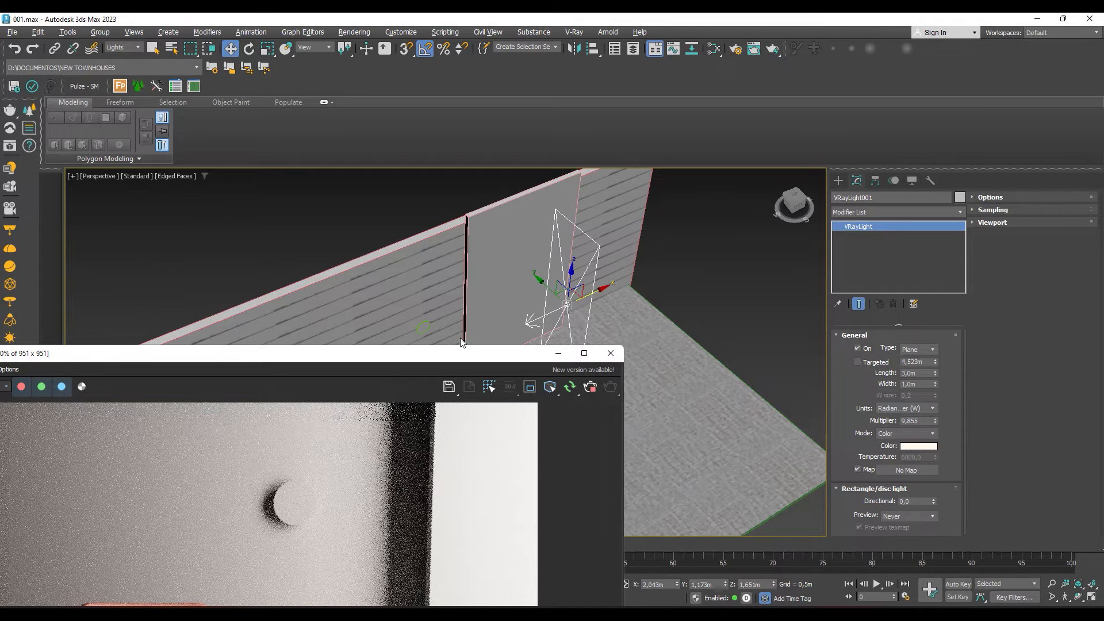
drag(443, 358, 426, 126)
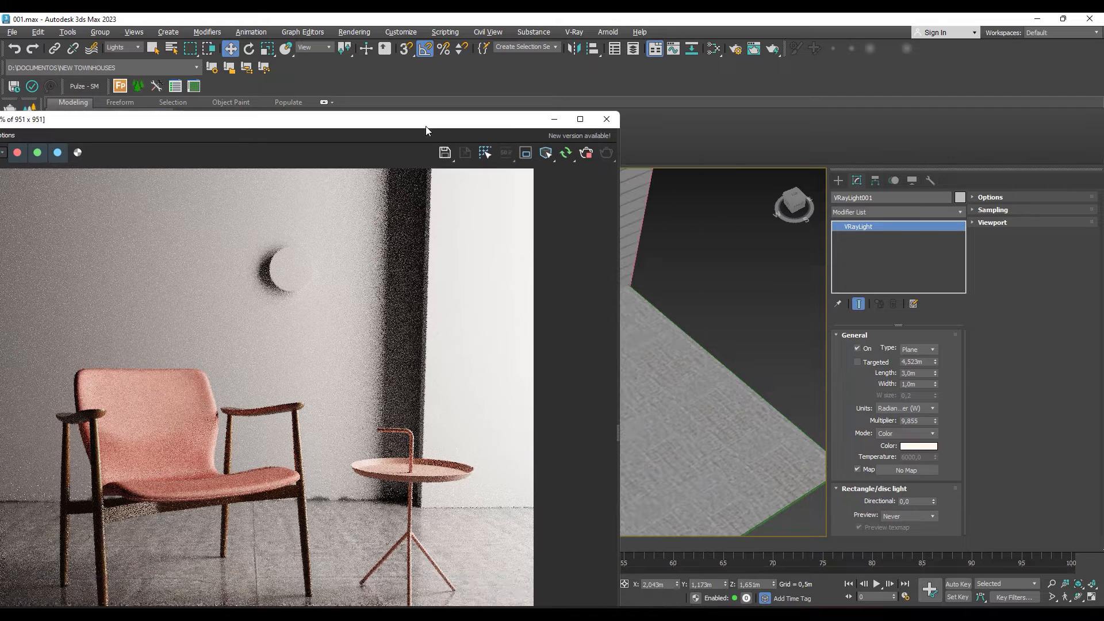
click(866, 490)
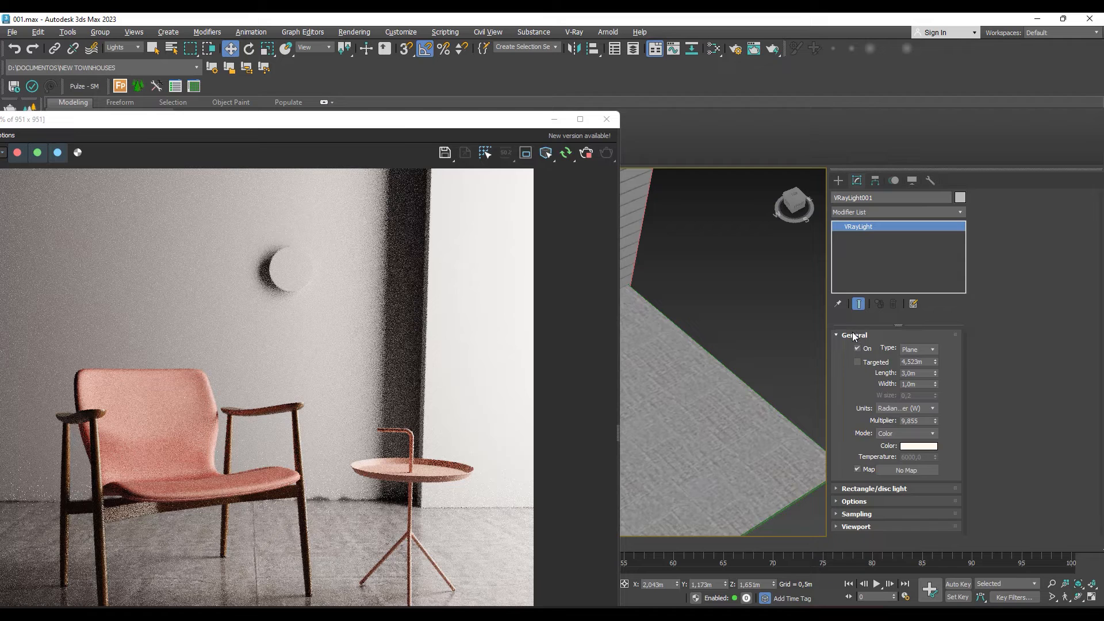
Expand the plane light's Rectangle/disc light settings and set its directional preview to Selected.
click(854, 336)
click(866, 348)
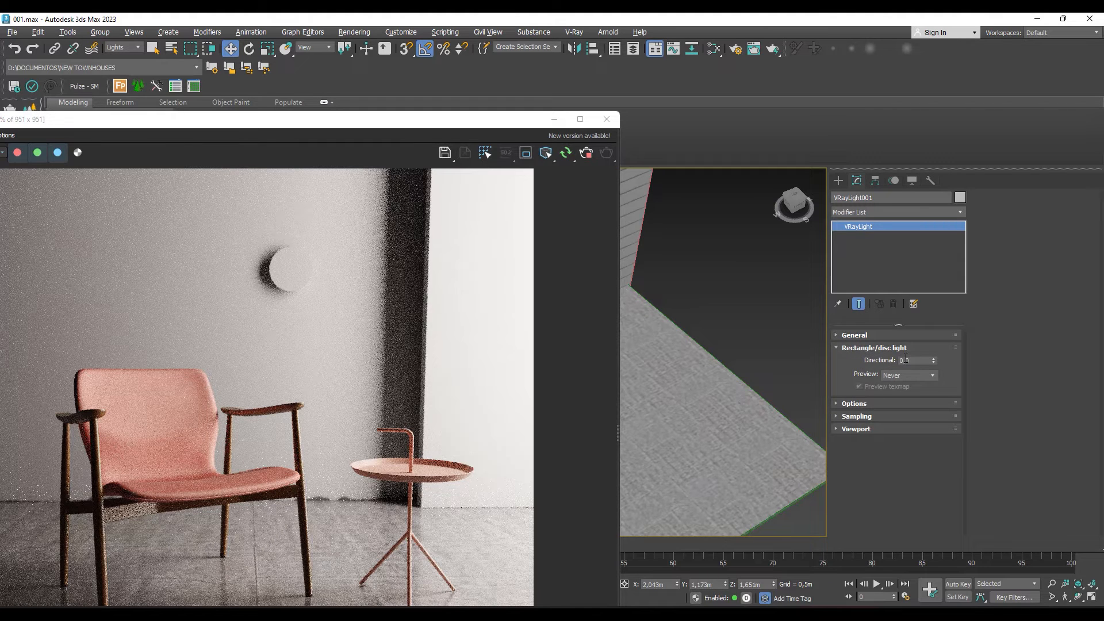
drag(904, 361, 874, 360)
drag(304, 120, 117, 345)
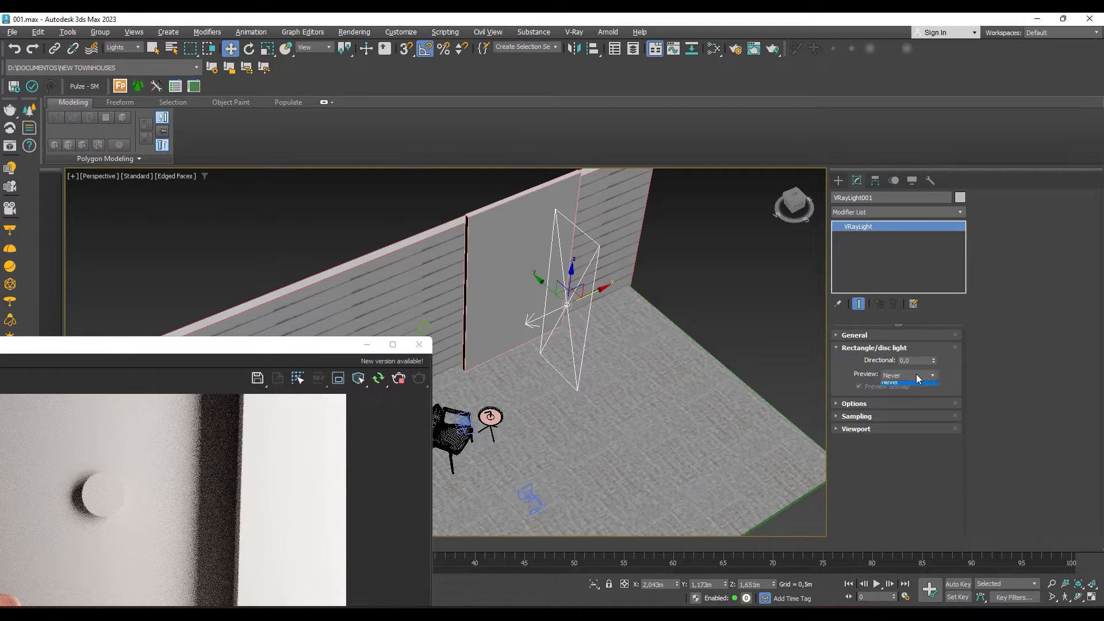
click(897, 391)
Raise the light's Directional value to 0.67 and check the narrower light spread in the interactive render.
scroll(539, 287, down, 5)
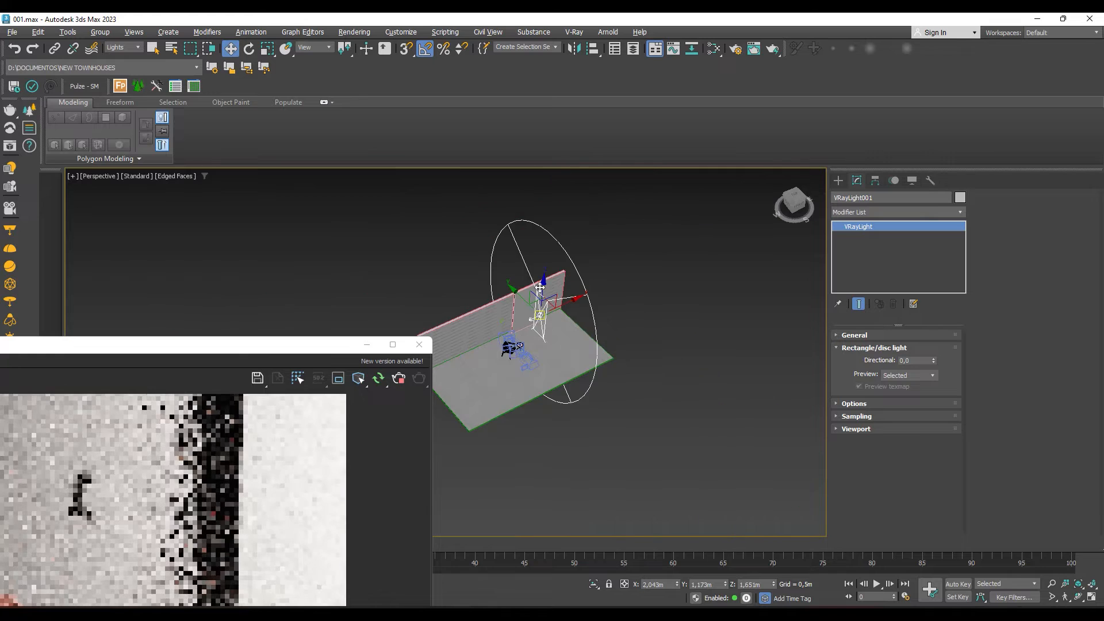
scroll(518, 269, up, 4)
scroll(513, 242, down, 2)
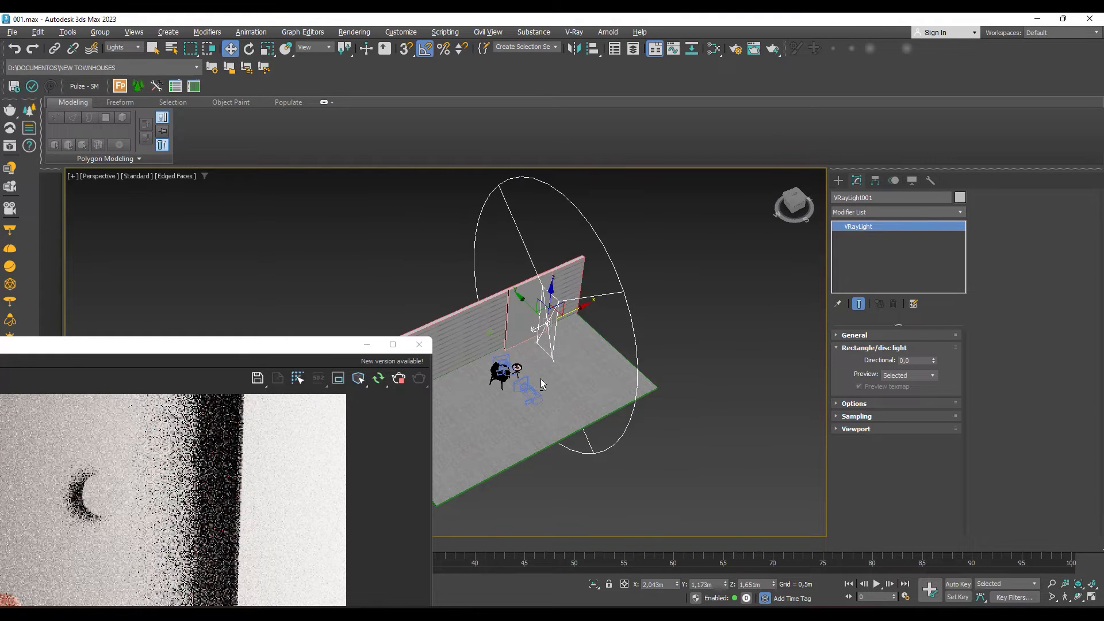
alt+middle_drag(541, 379, 551, 179)
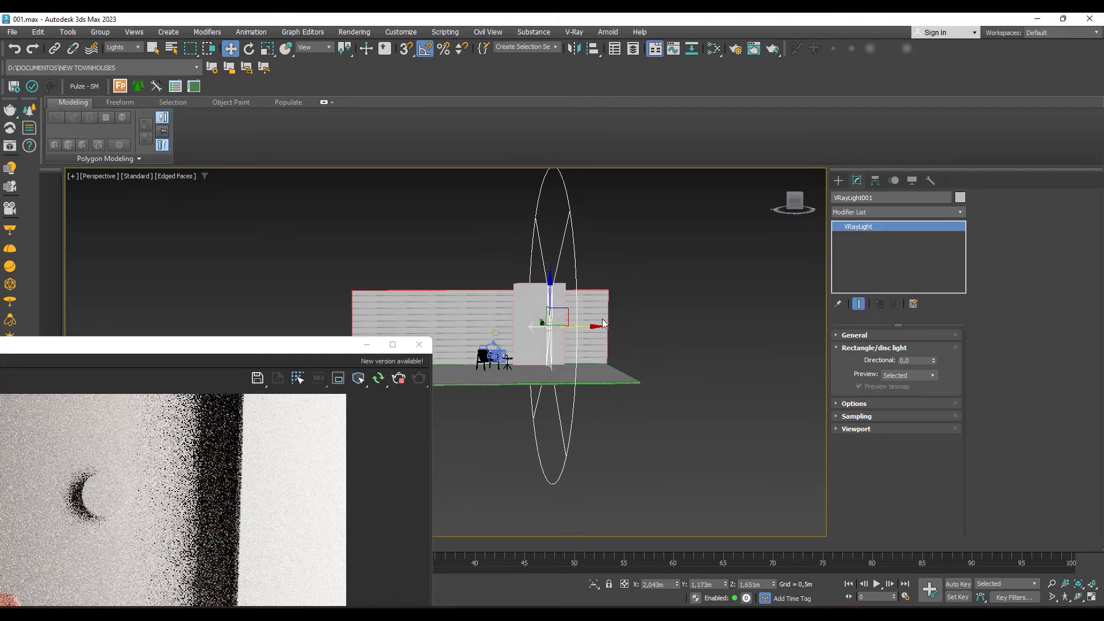
alt+middle_drag(557, 317, 589, 223)
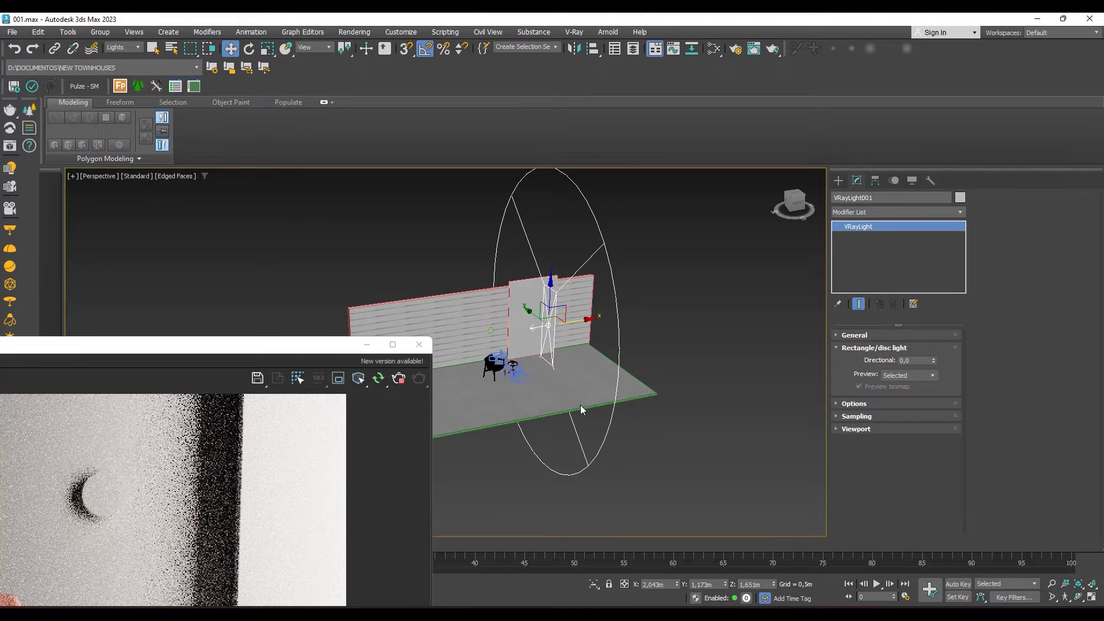
scroll(535, 385, up, 3)
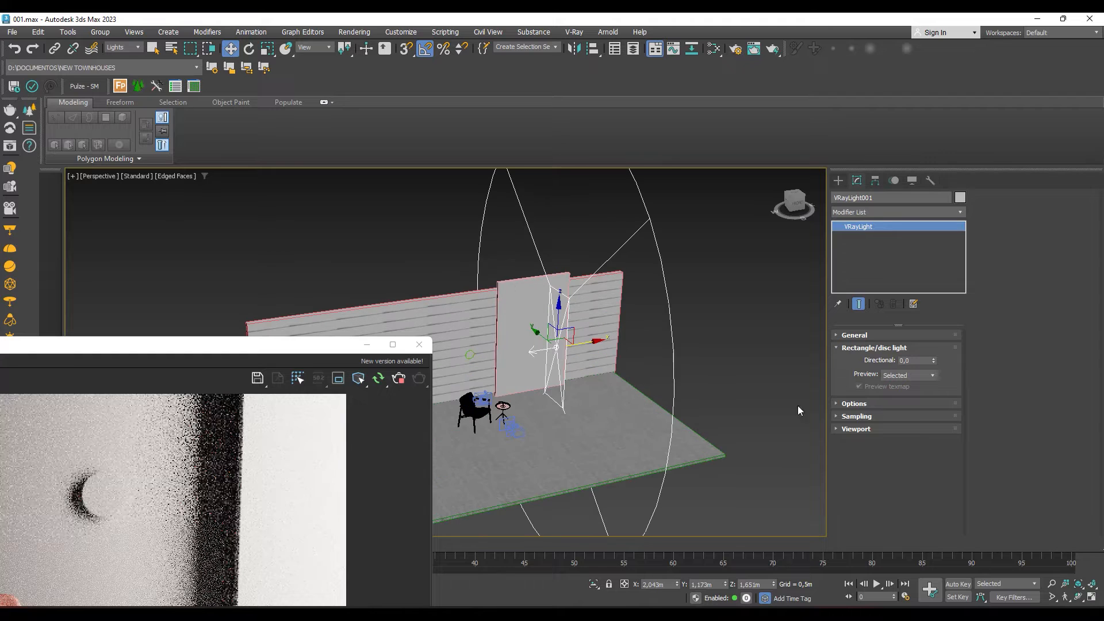
drag(935, 359, 924, 322)
drag(265, 324, 384, 244)
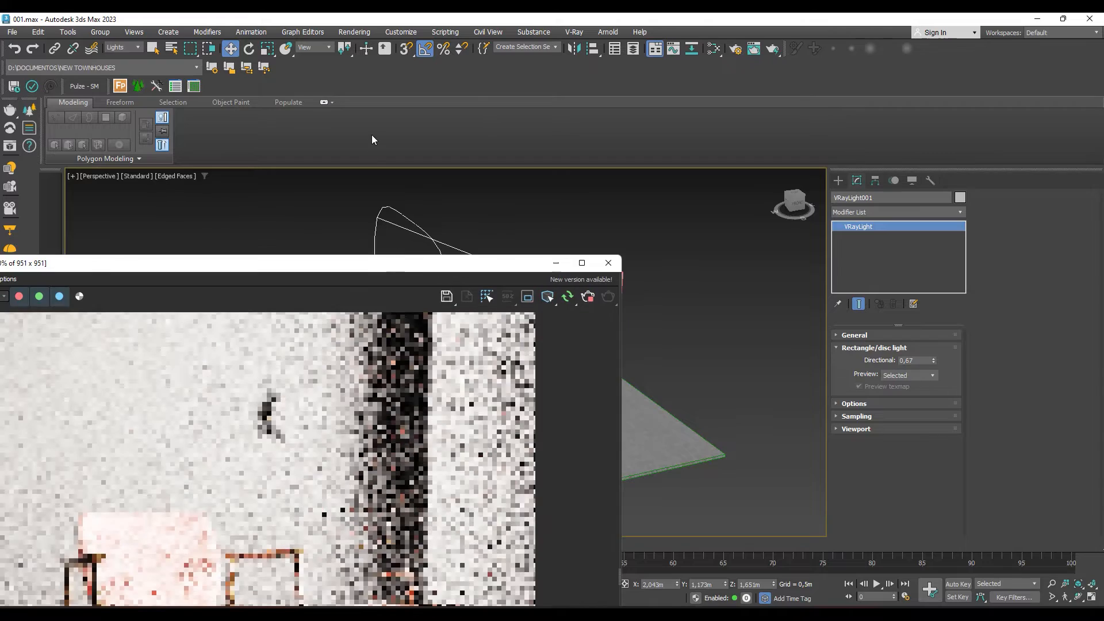
drag(329, 280, 312, 152)
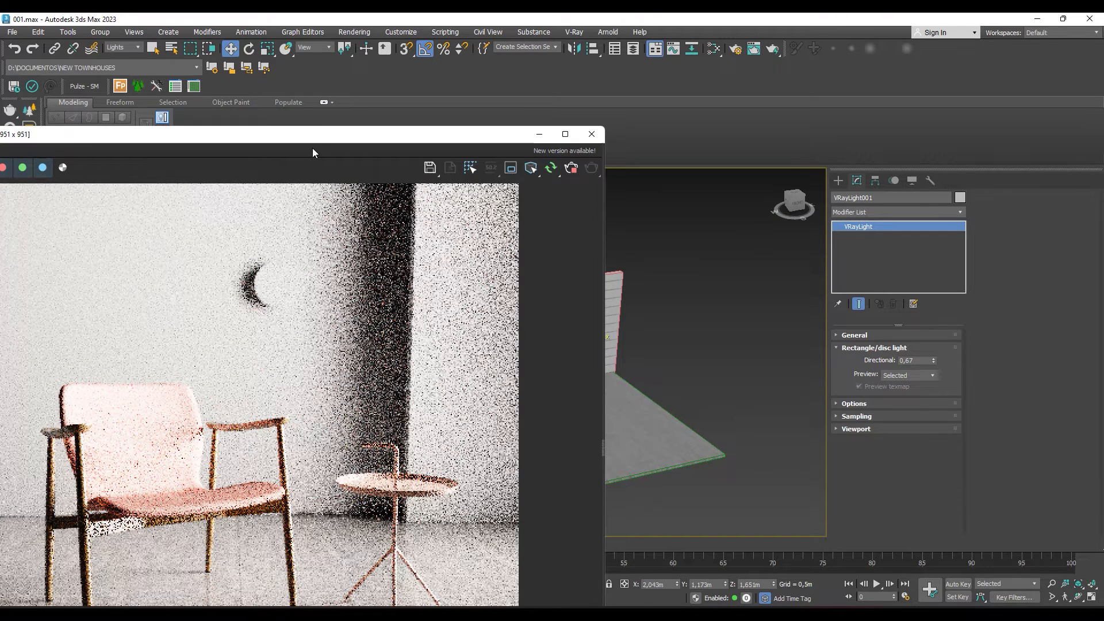
Raise the light's Directional value to its 1.0 limit and inspect the beam preview and the render.
drag(312, 147, 421, 471)
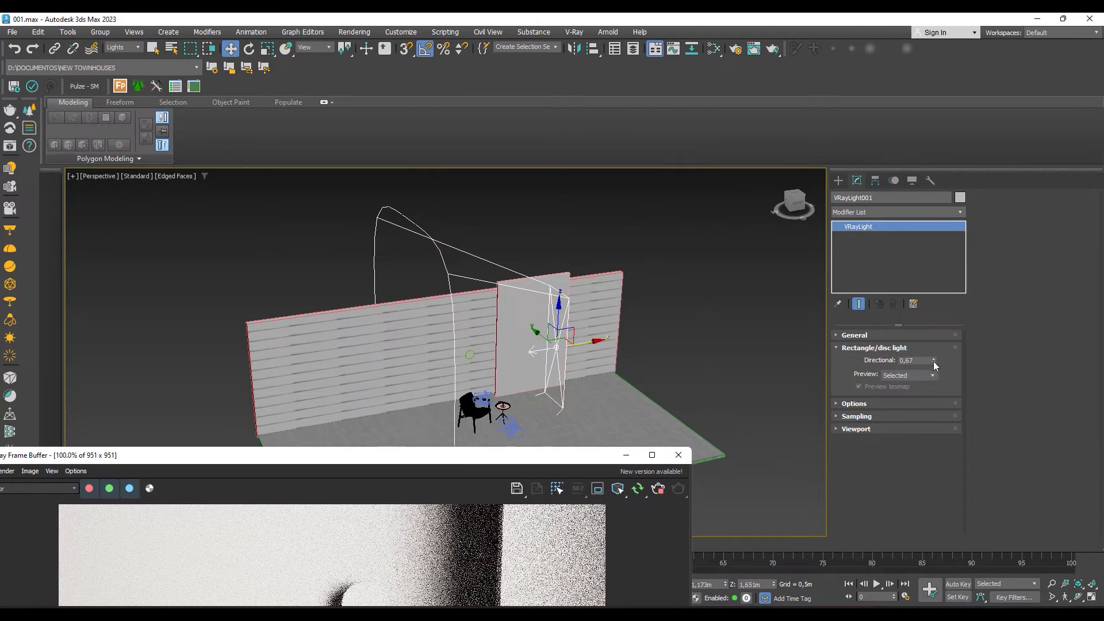
drag(933, 362, 934, 339)
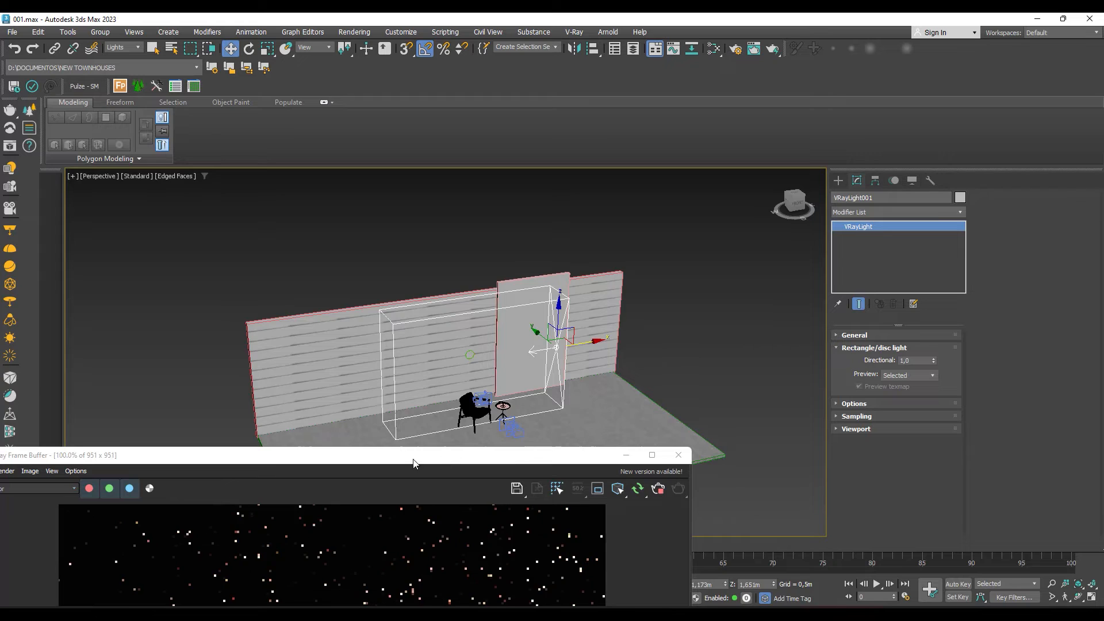
drag(414, 463, 367, 154)
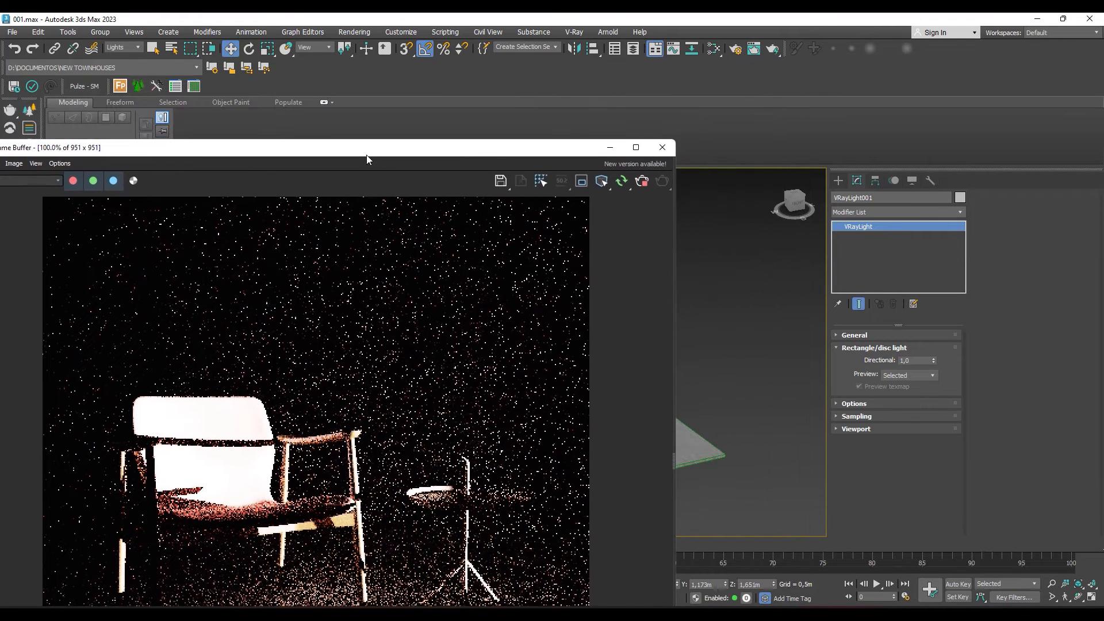
Set the light's Directional value to 0.5 and compare its beam preview in the viewport with the render.
click(919, 361)
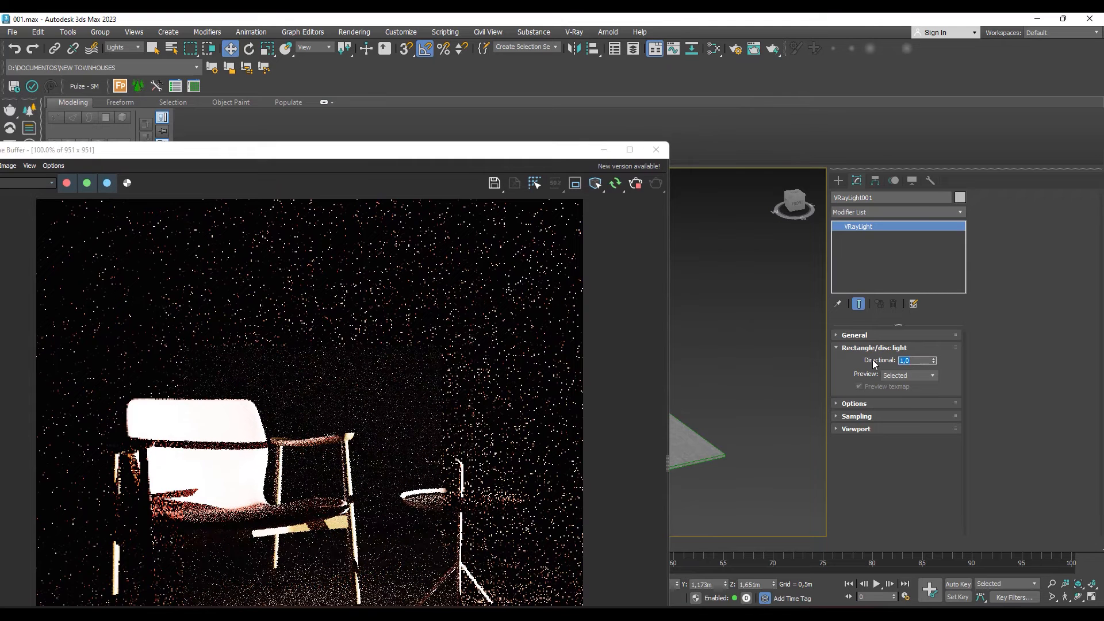
key(BackSpace)
text(0,5)
key(Return)
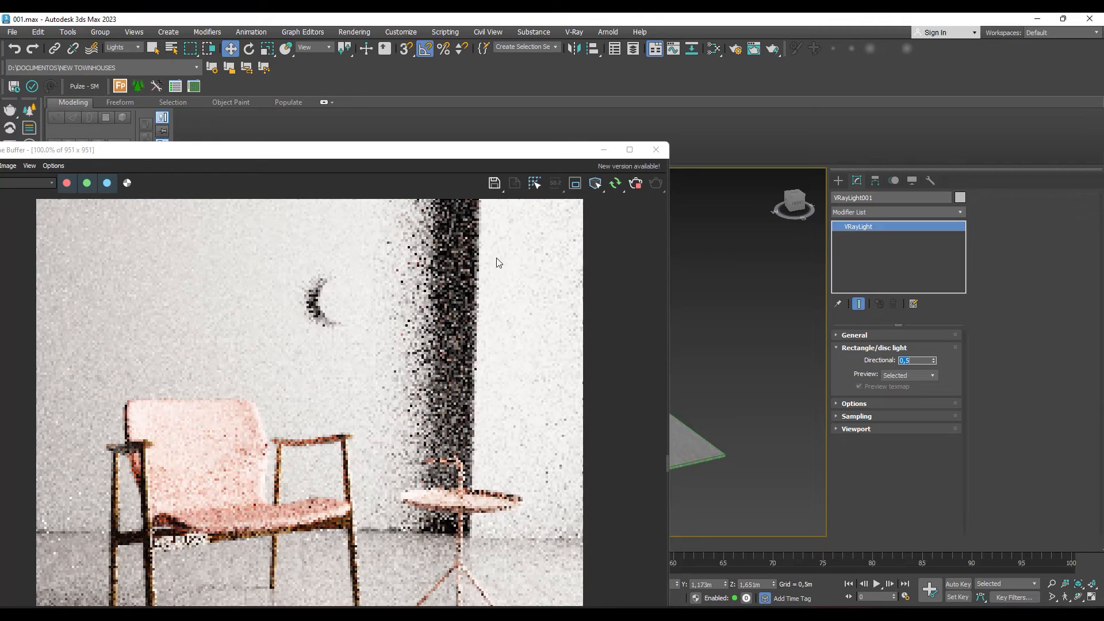
drag(419, 157, 443, 485)
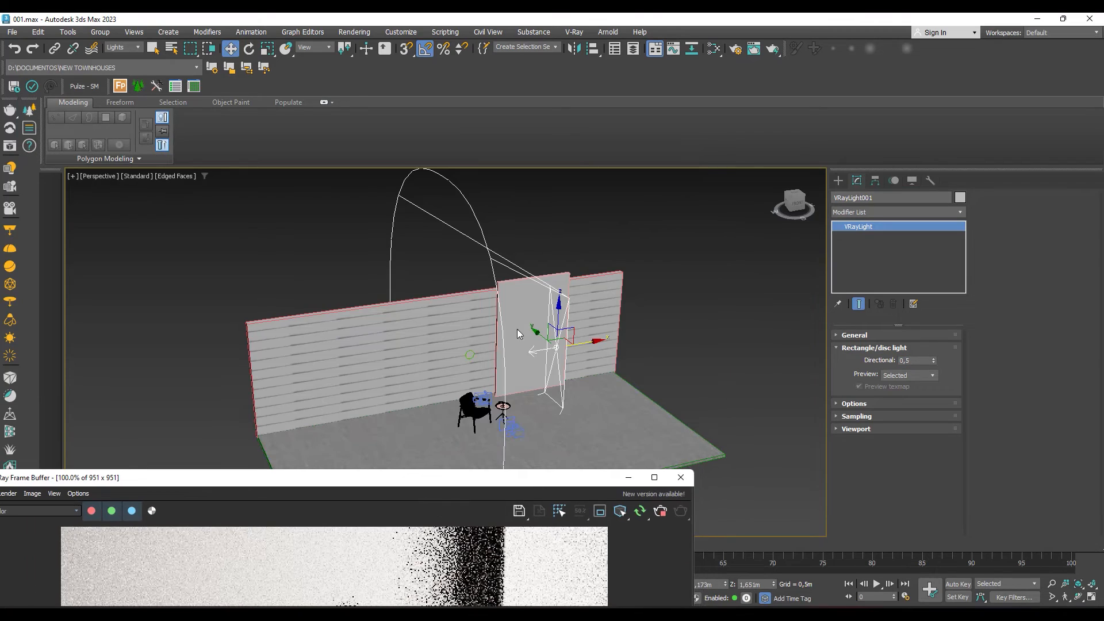
alt+middle_drag(535, 328, 564, 345)
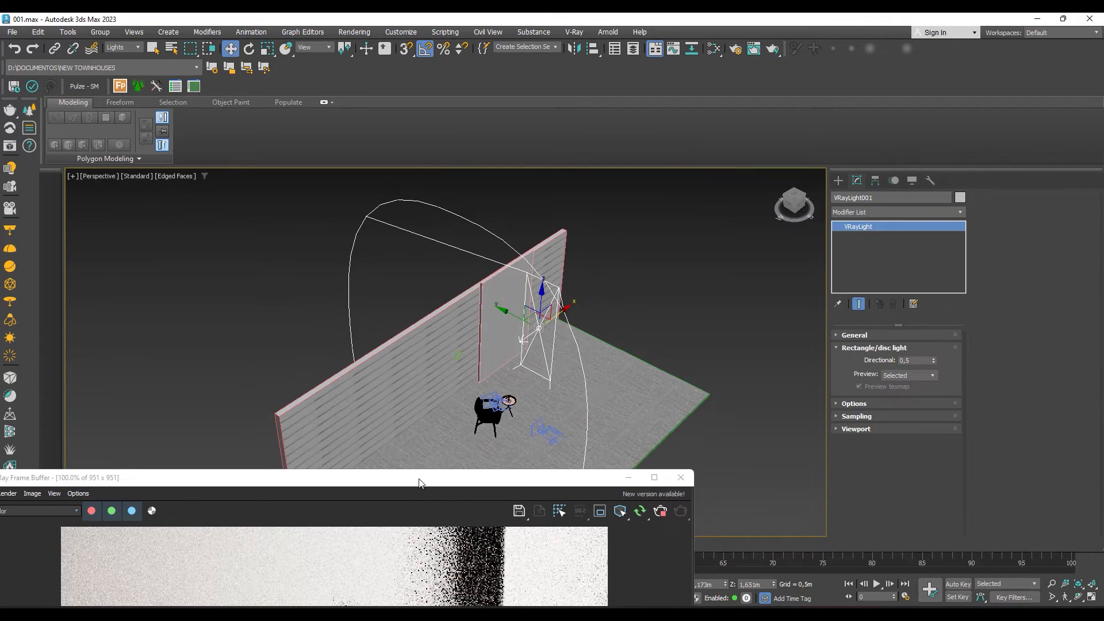
drag(419, 482, 408, 94)
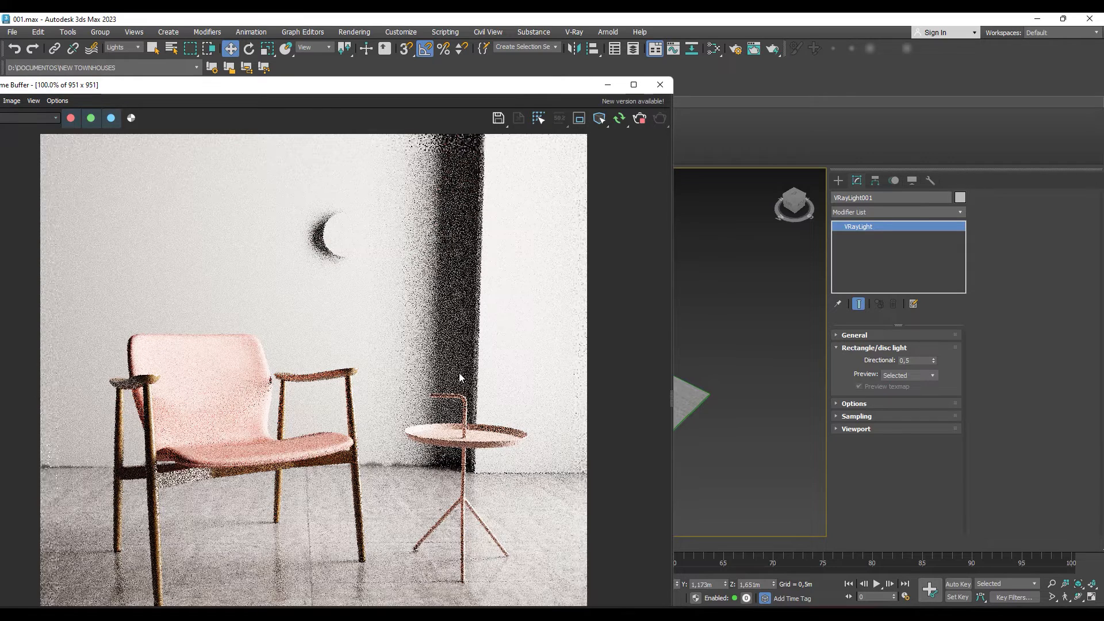
scroll(426, 382, down, 1)
scroll(413, 385, up, 1)
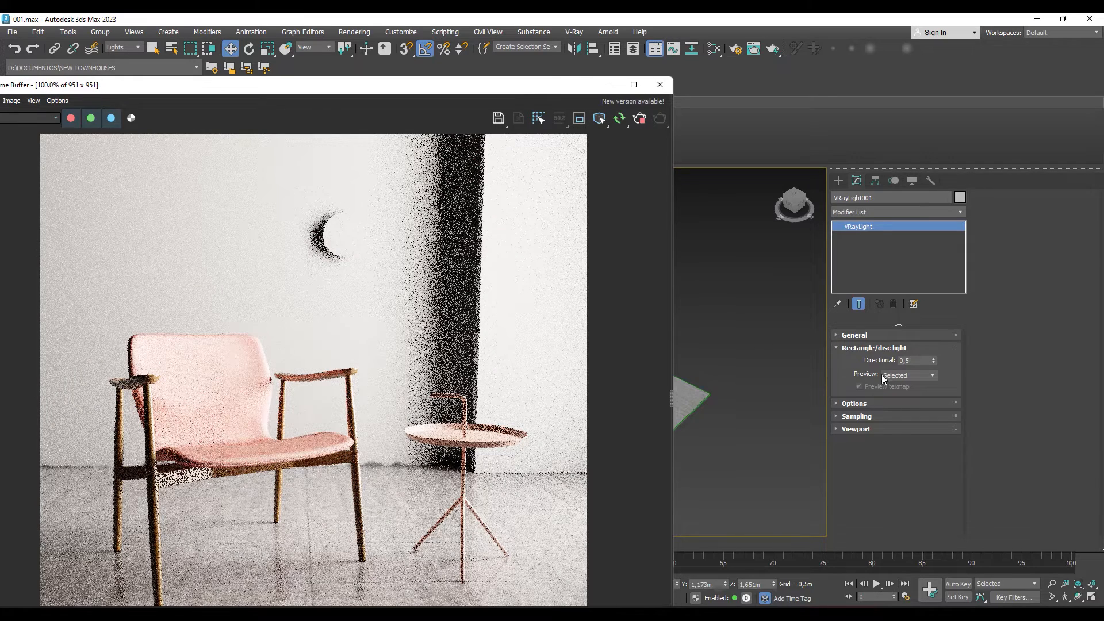
Set the plane light's multiplier to 7 in the General settings, with Radiant power (W) as the unit.
click(857, 336)
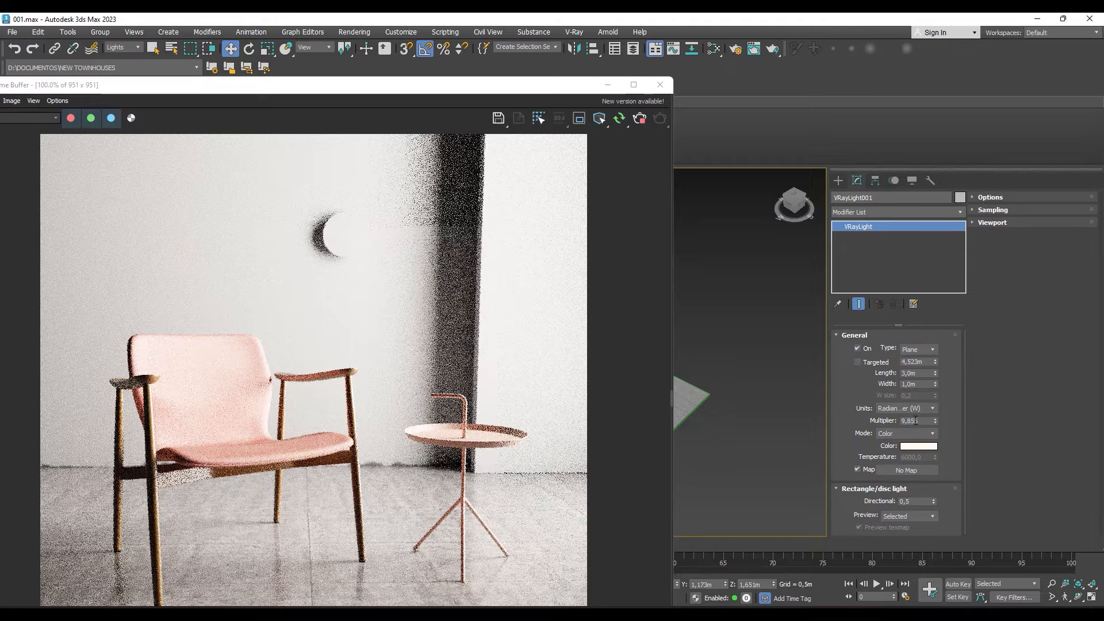
drag(925, 421, 884, 422)
text(7)
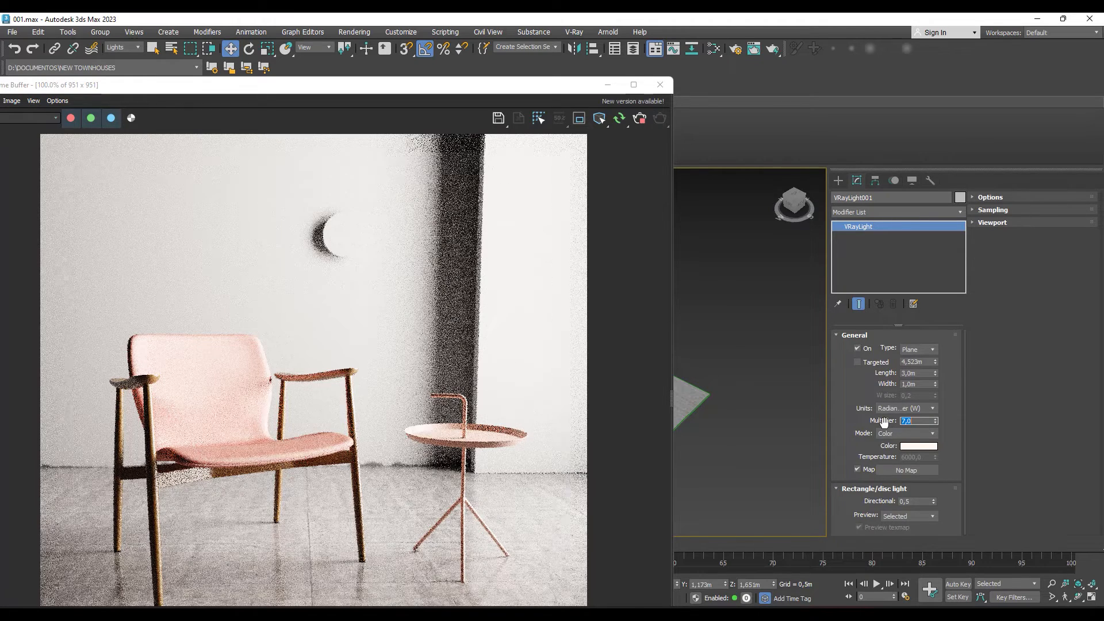
key(Return)
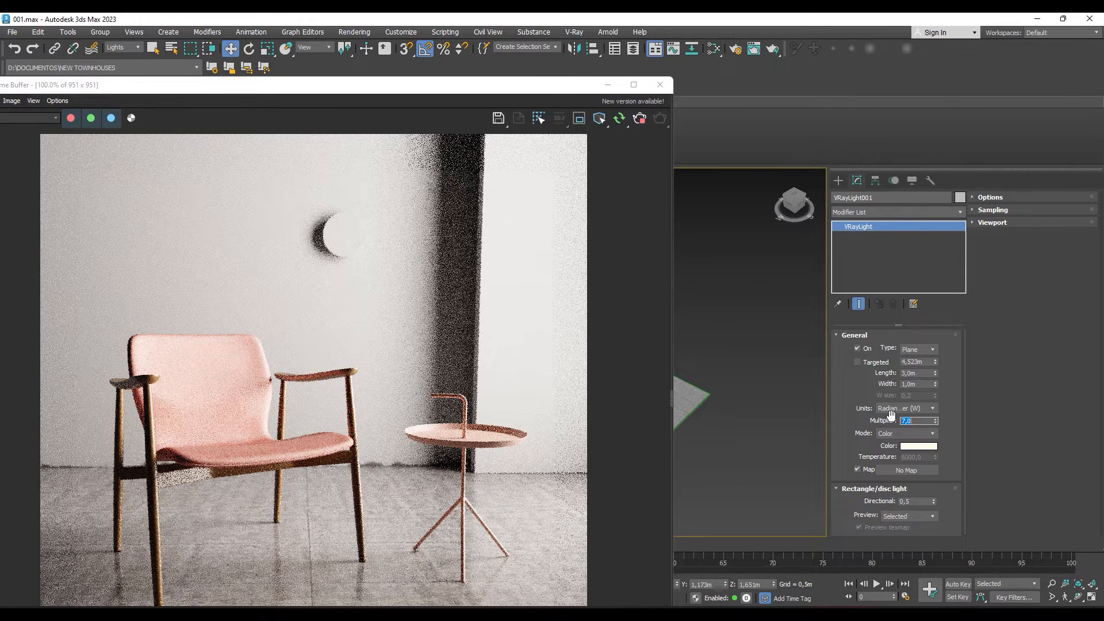
click(898, 409)
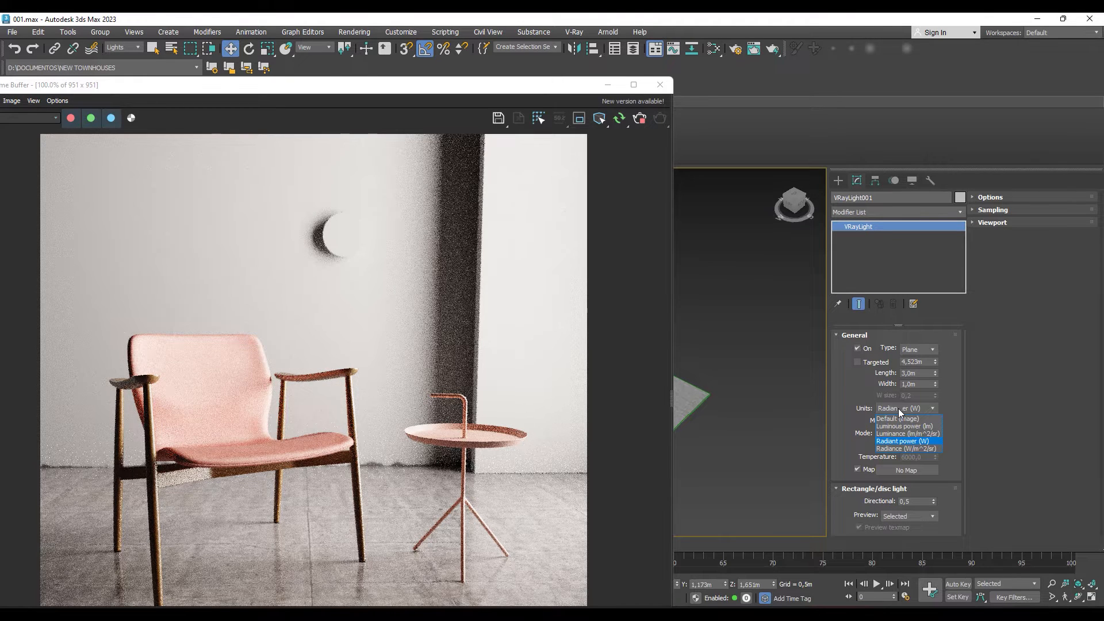
click(908, 442)
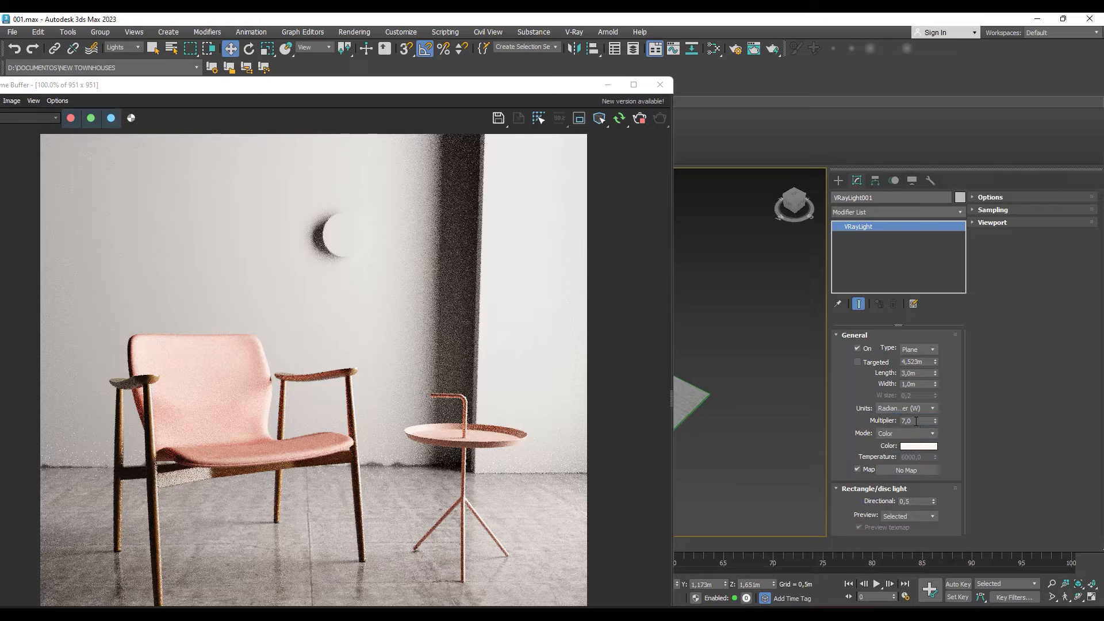
Clone the plane light as one instance along Y, to about 0.363 m, and bring the frame buffer back into full view.
drag(226, 90, 247, 336)
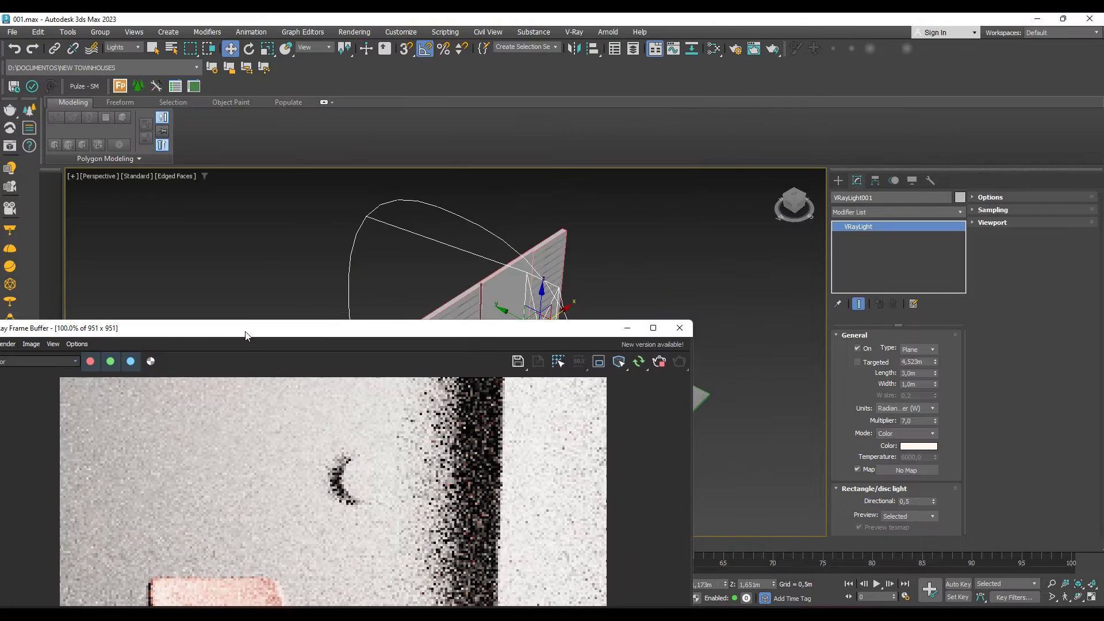
scroll(366, 283, up, 8)
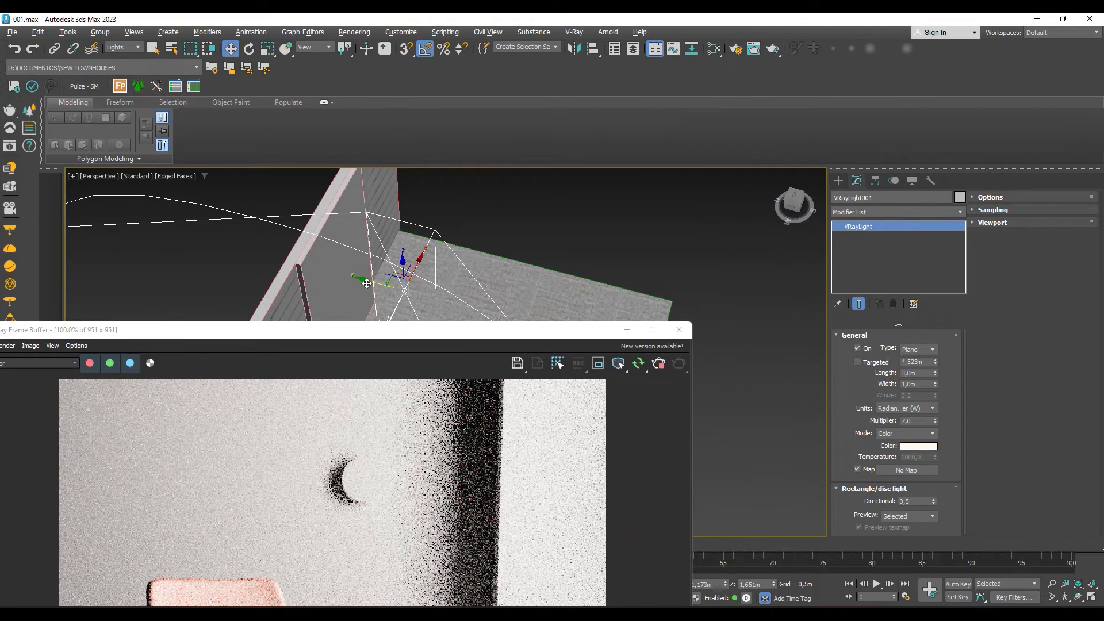
mouse_move(366, 283)
shift+mouse_down()
mouse_move(501, 292)
mouse_move(469, 299)
shift+mouse_up()
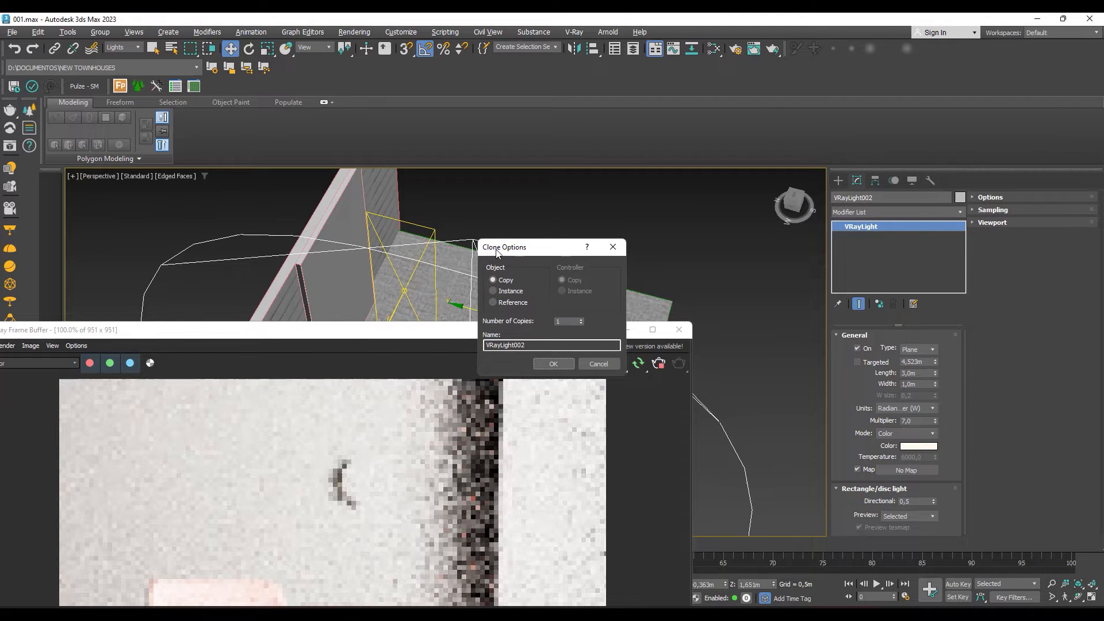
drag(500, 251, 565, 230)
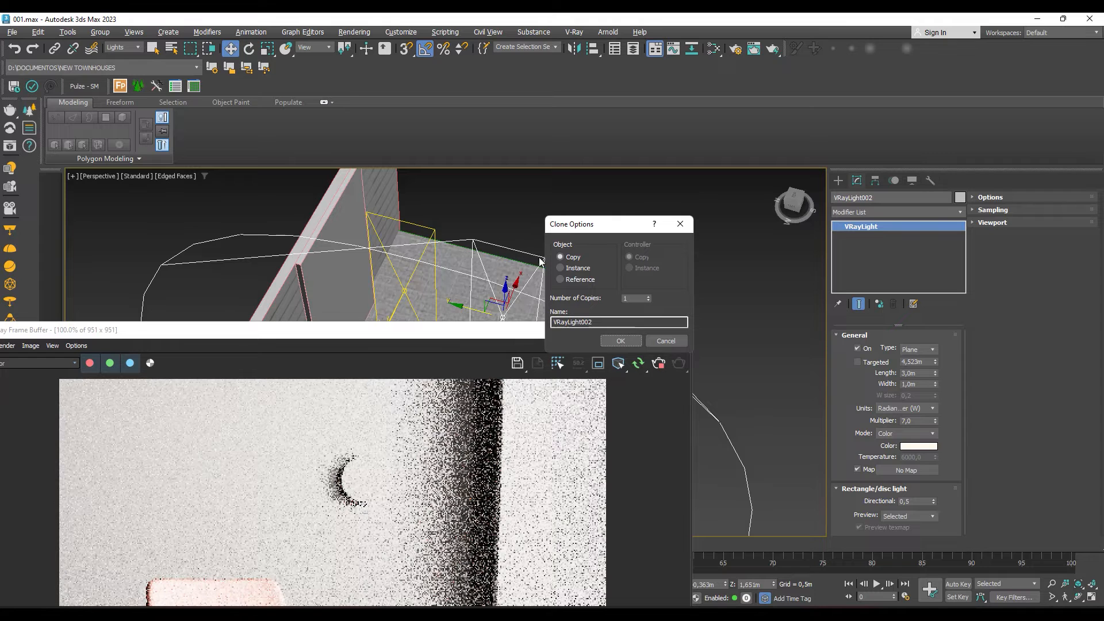
click(574, 269)
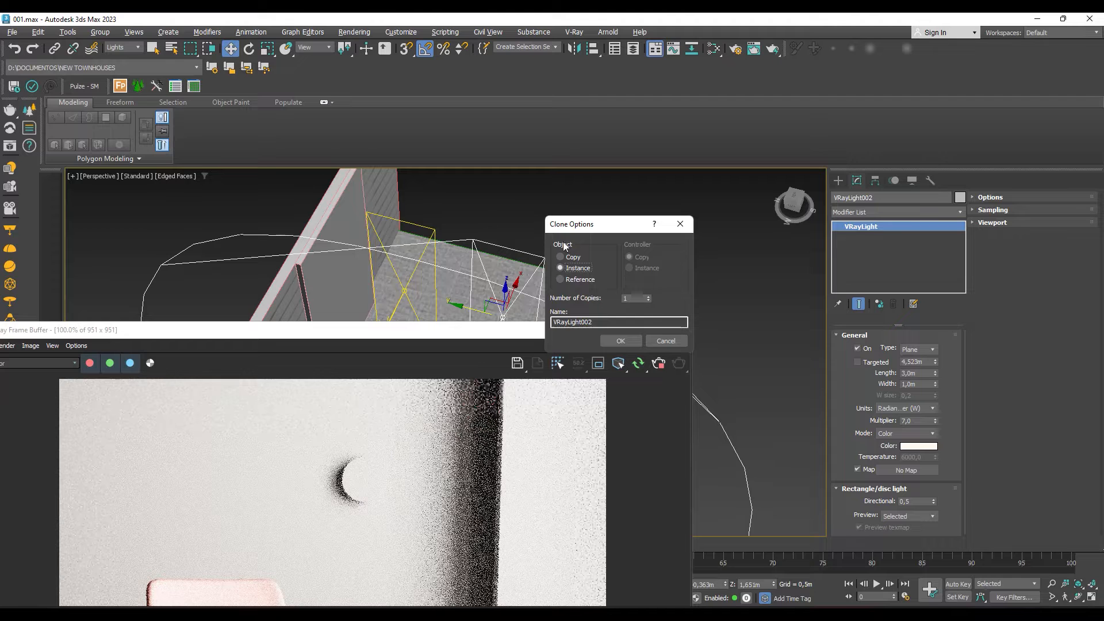
click(613, 342)
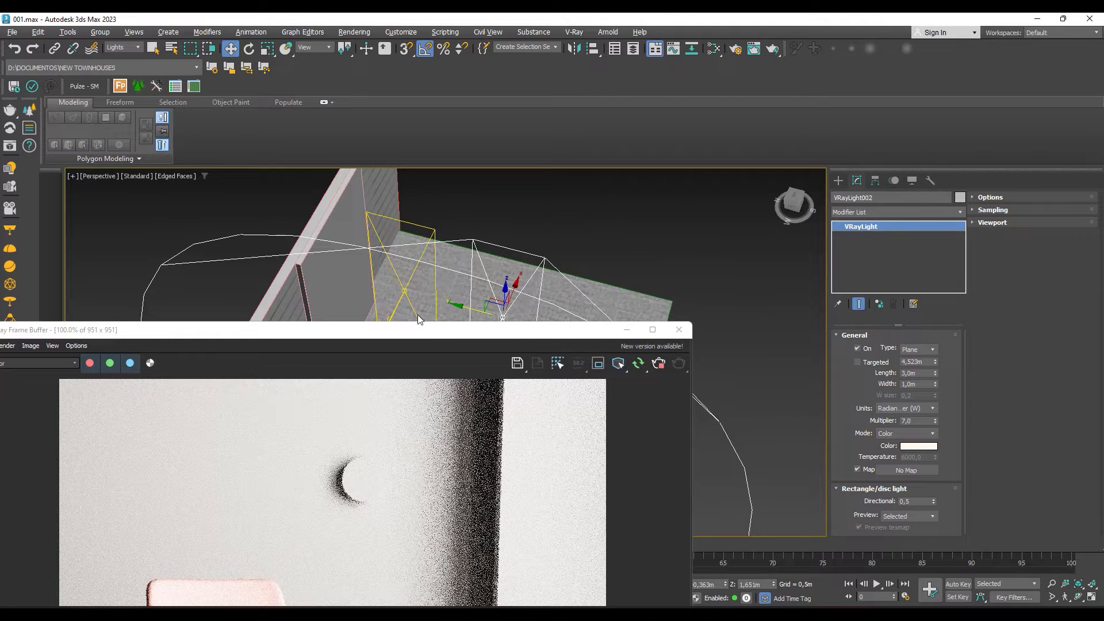
drag(390, 336, 437, 36)
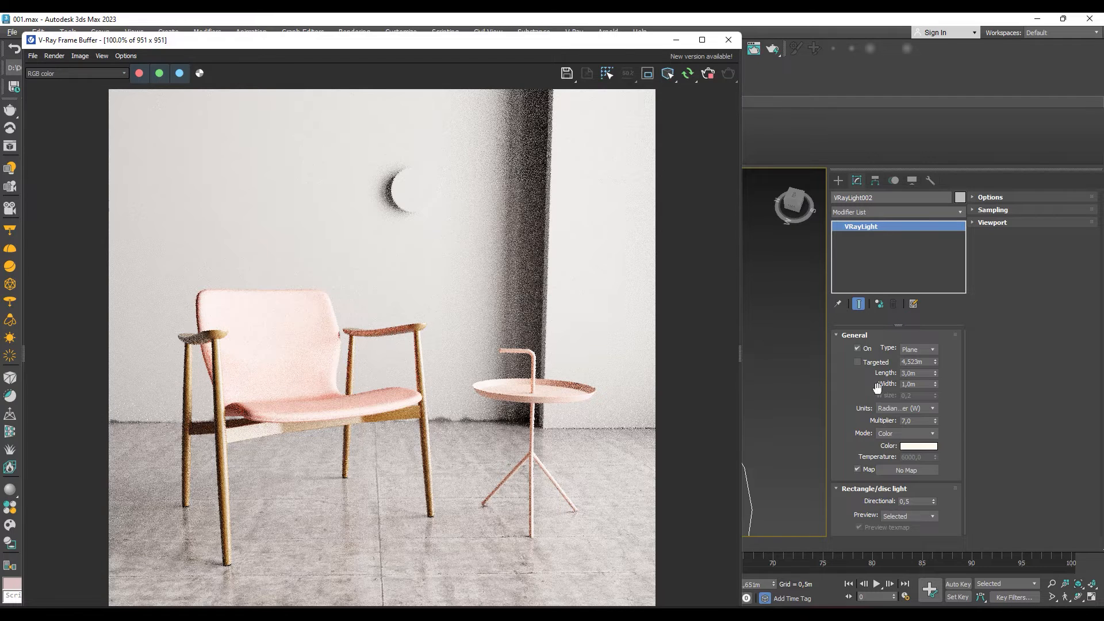
Set the instanced lights' multiplier to 6, then reveal and hide the frame buffer's layers beside the render.
click(923, 421)
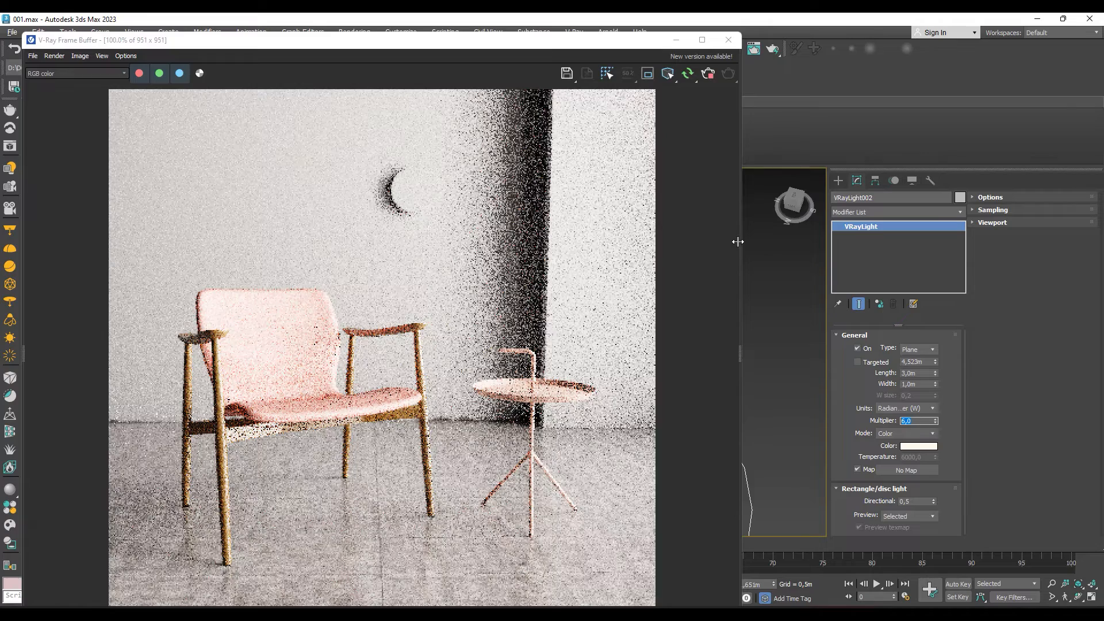
drag(734, 241, 596, 230)
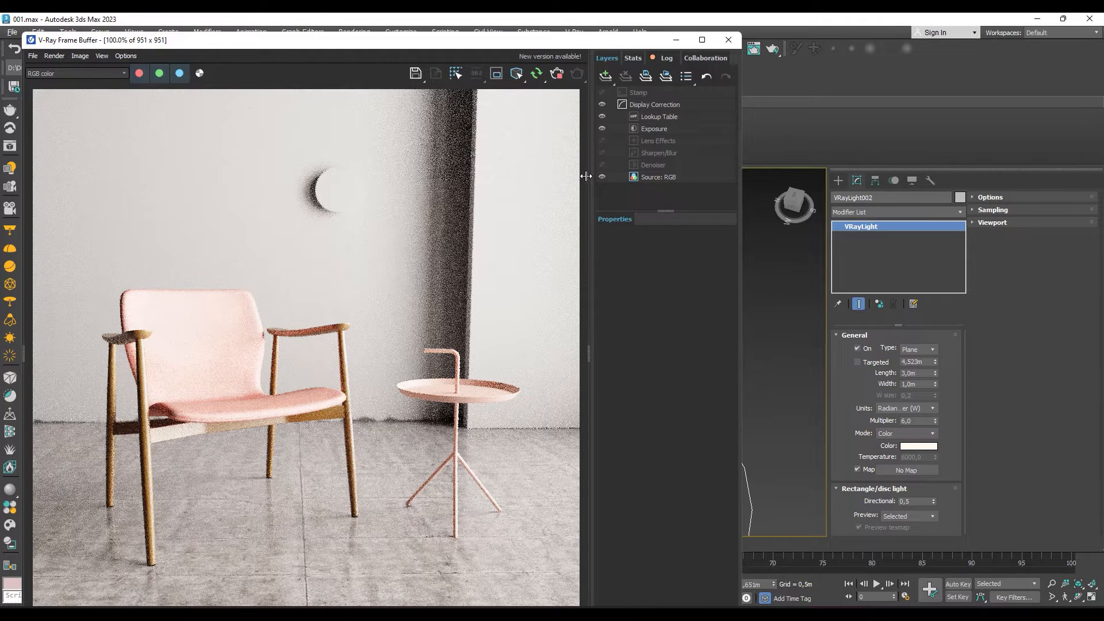
drag(586, 176, 676, 201)
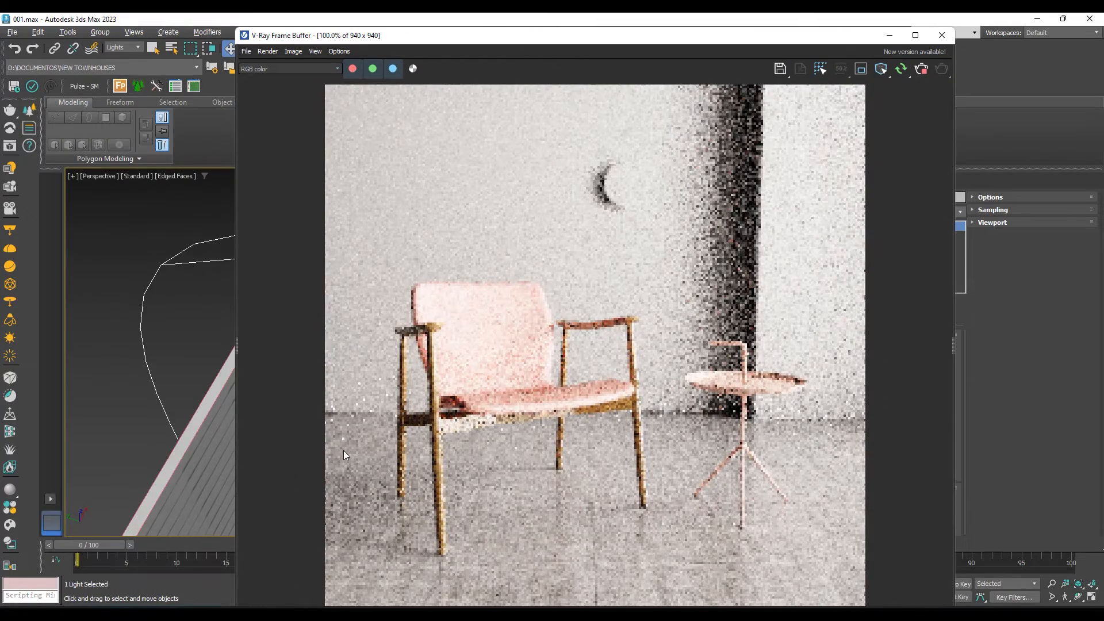
Stop the interactive render in the V-Ray Frame Buffer.
scroll(181, 350, down, 3)
alt+middle_drag(181, 350, 84, 281)
scroll(126, 333, down, 3)
middle_drag(176, 315, 109, 294)
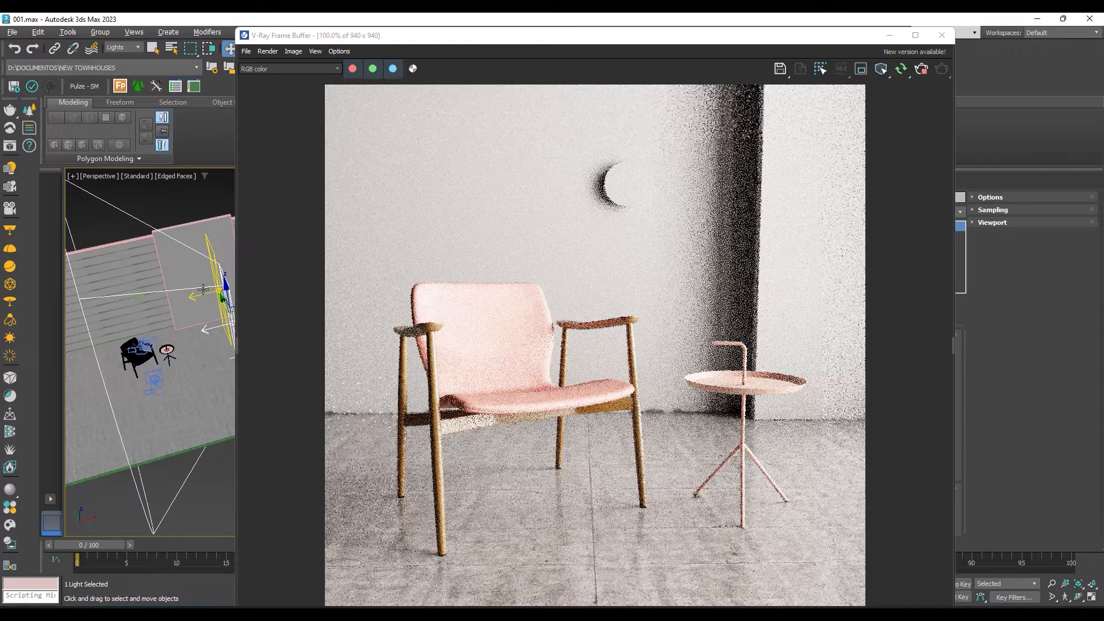
click(920, 71)
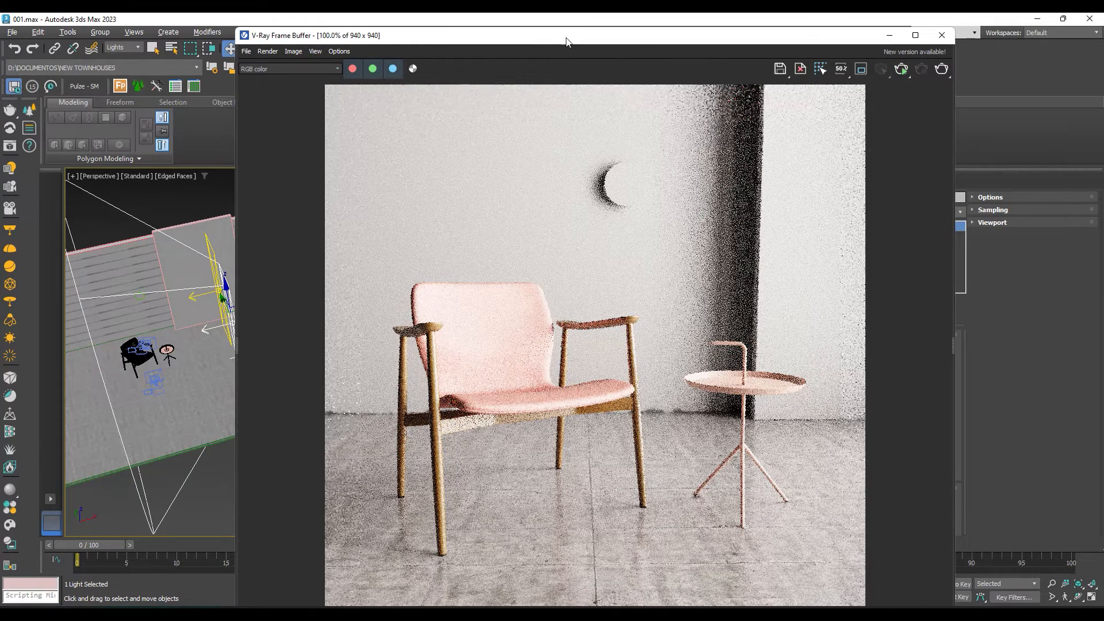
Clone the plane light as one independent copy on the opposite side of the chair.
drag(555, 37, 800, 388)
scroll(406, 304, up, 3)
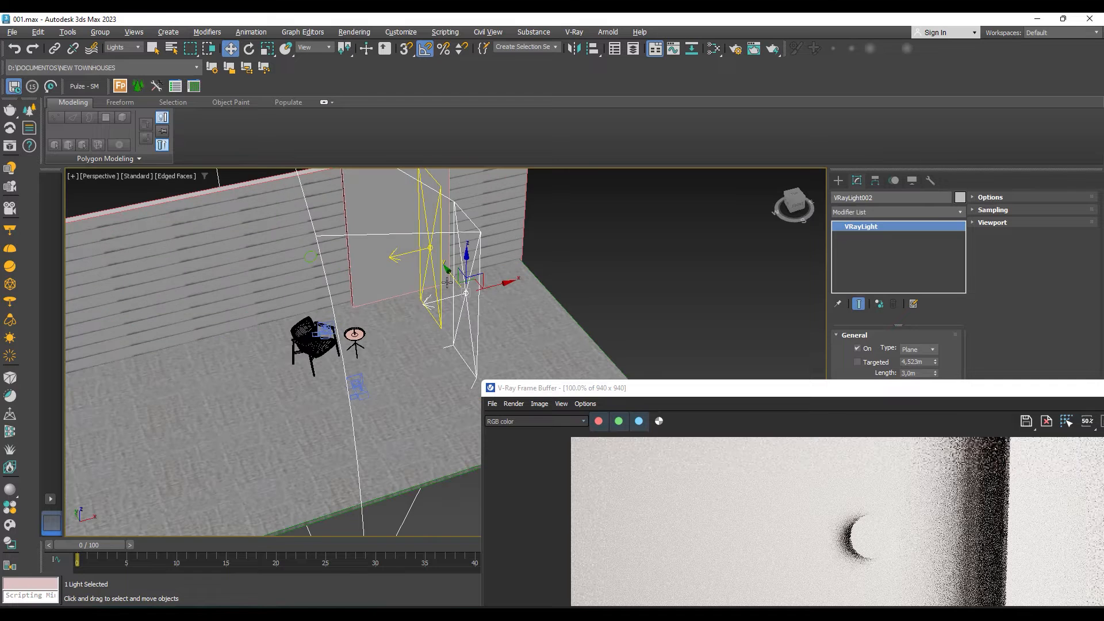
shift+drag(303, 337, 286, 327)
drag(526, 250, 448, 238)
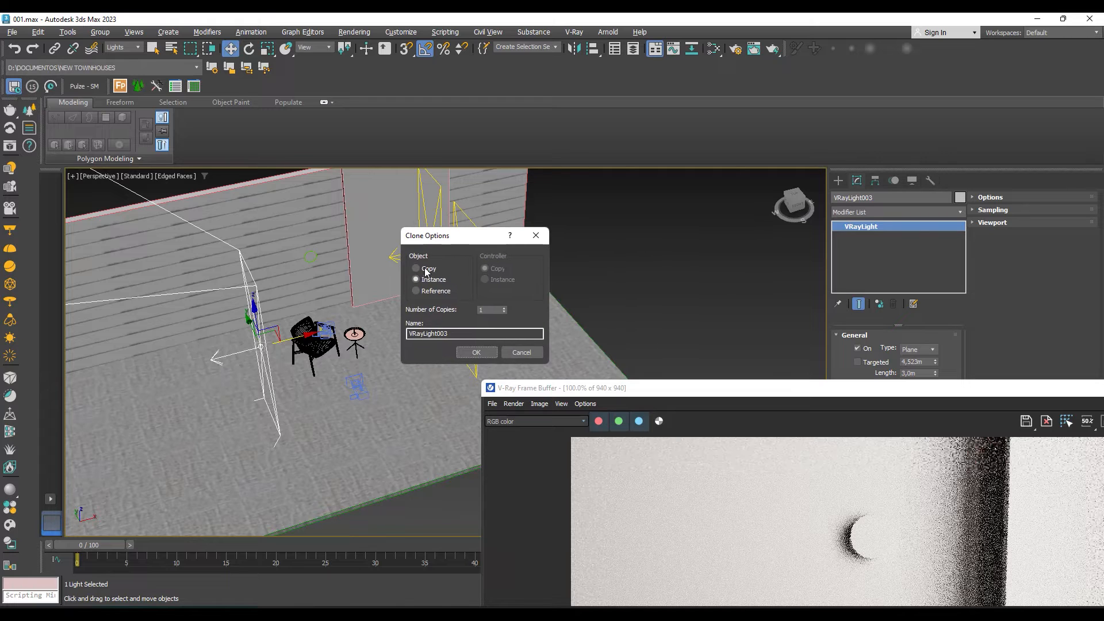
click(476, 352)
Rotate the copied plane light about the vertical axis so it faces the chair and side table.
key(e)
mouse_move(258, 364)
mouse_down()
mouse_move(380, 363)
mouse_move(367, 361)
mouse_up()
alt+middle_drag(367, 362, 315, 346)
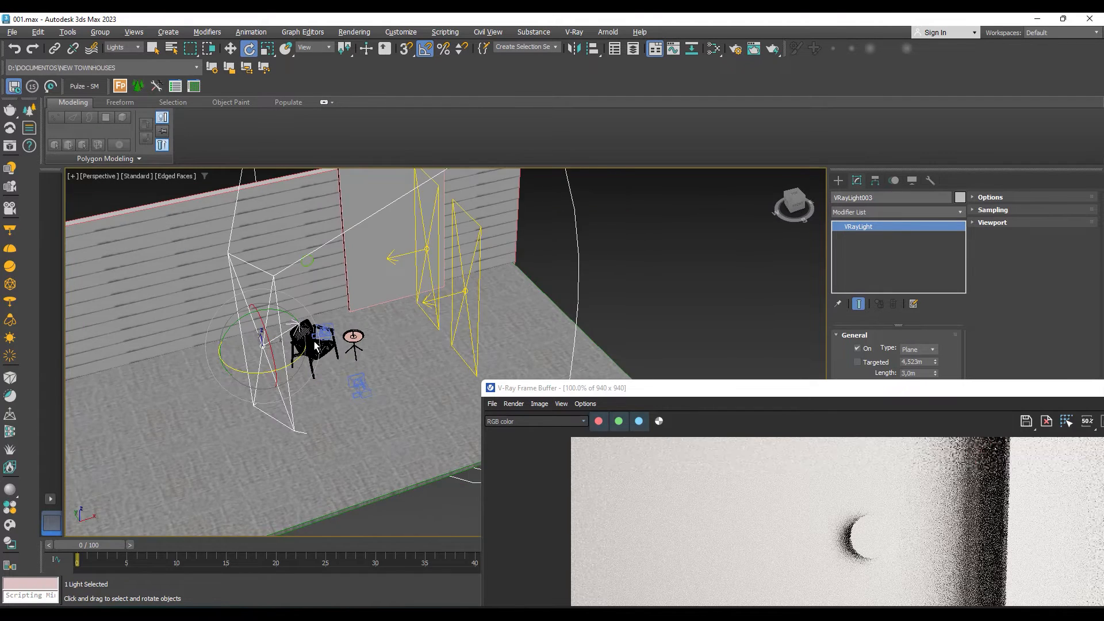
drag(292, 348, 373, 334)
key(w)
Try a multiplier of 5 for the copied light and start the interactive render, keeping the frame buffer beside the light settings.
drag(518, 388, 386, 212)
drag(213, 96, 212, 97)
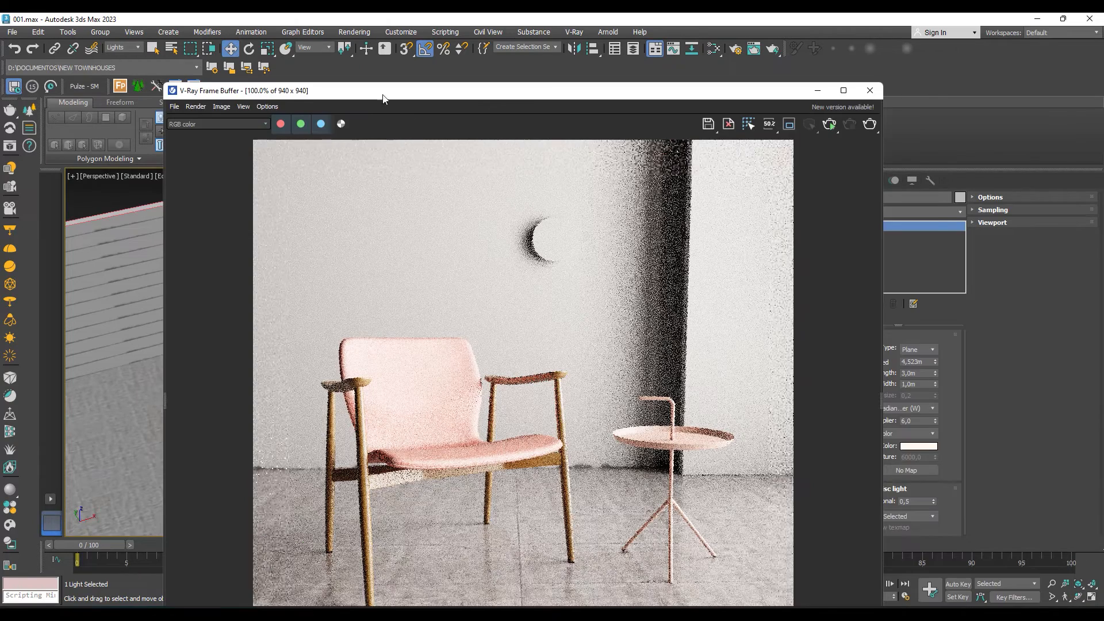
drag(382, 96, 294, 421)
alt+middle_drag(392, 266, 444, 203)
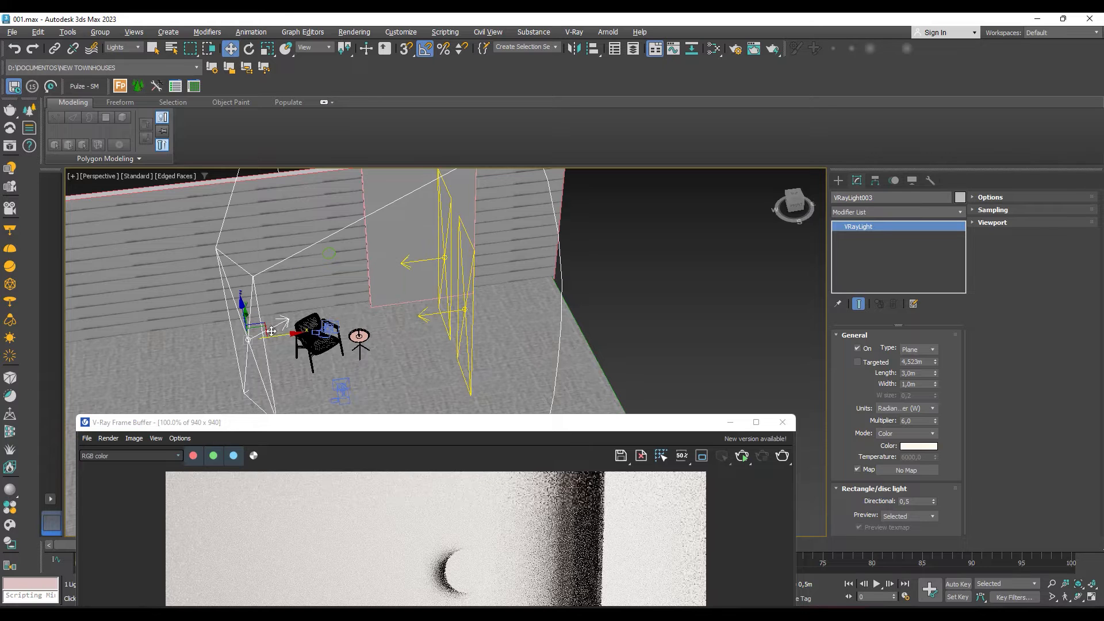
drag(360, 422, 241, 138)
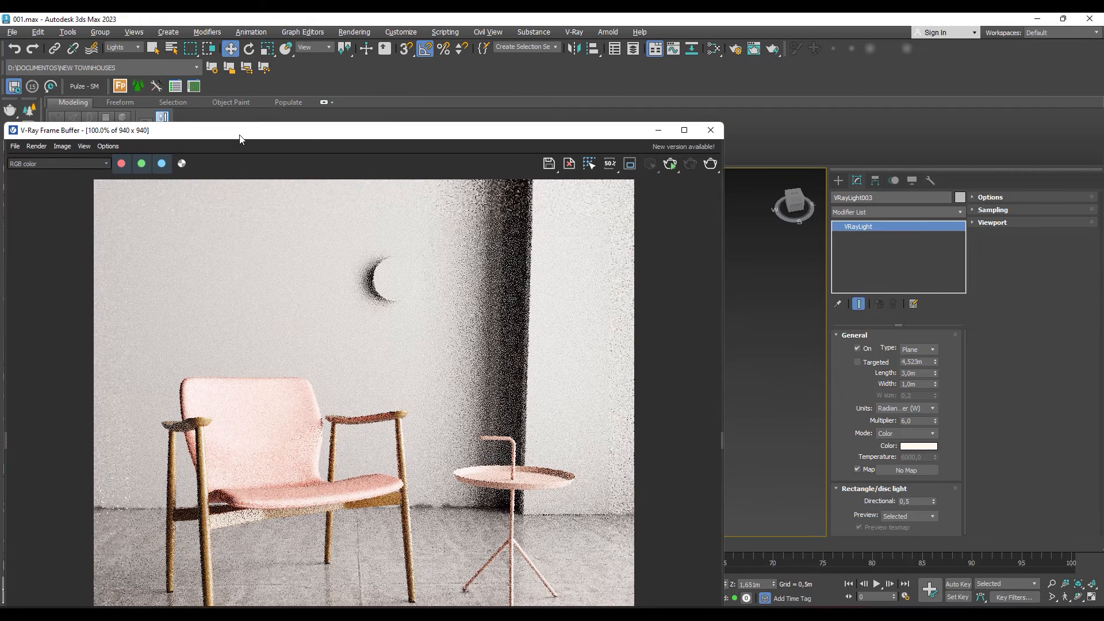
drag(520, 134, 492, 120)
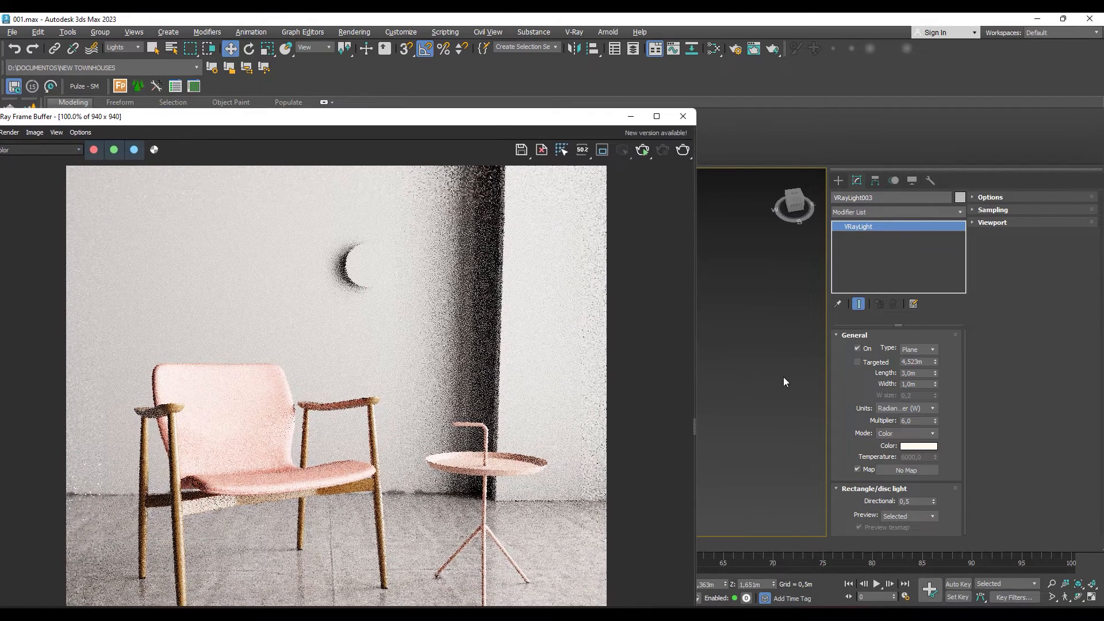
drag(913, 420, 882, 419)
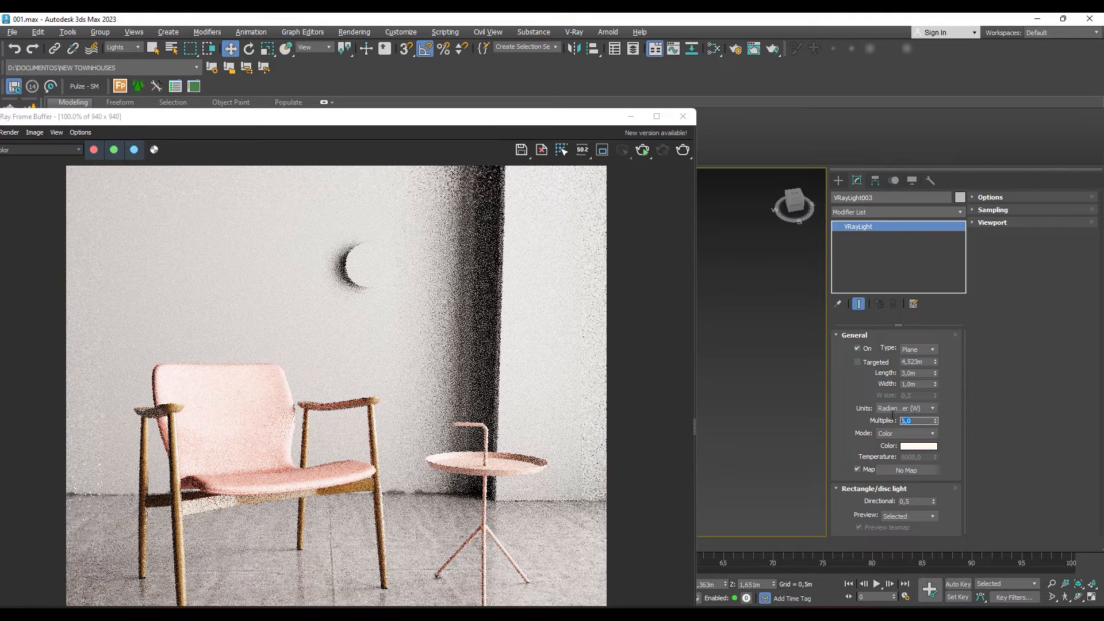
text(5)
key(Return)
click(637, 154)
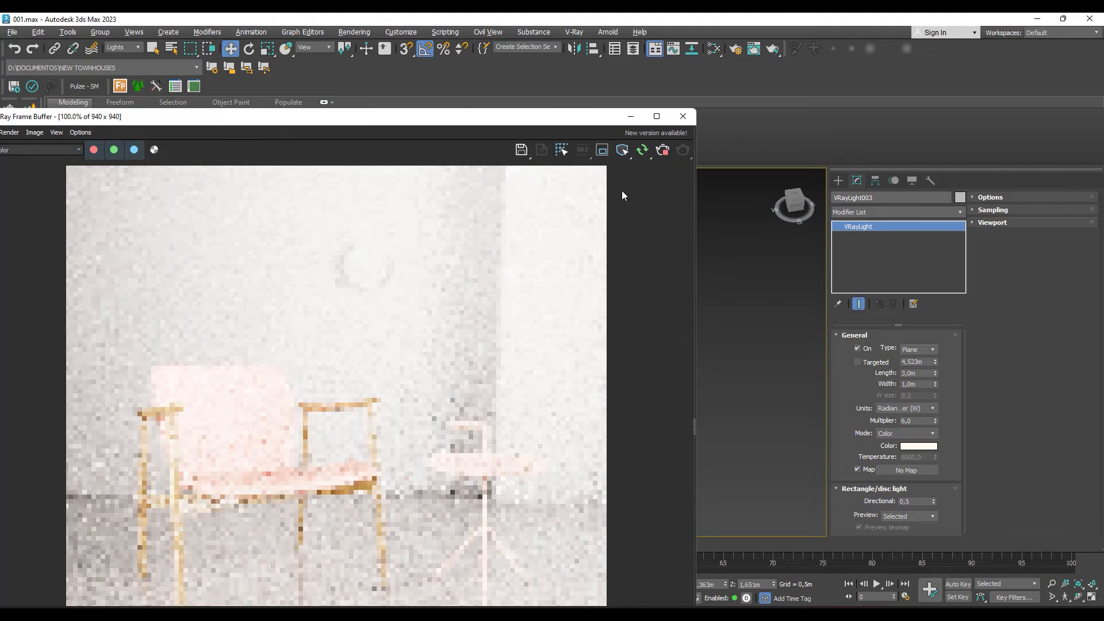
drag(451, 116, 426, 108)
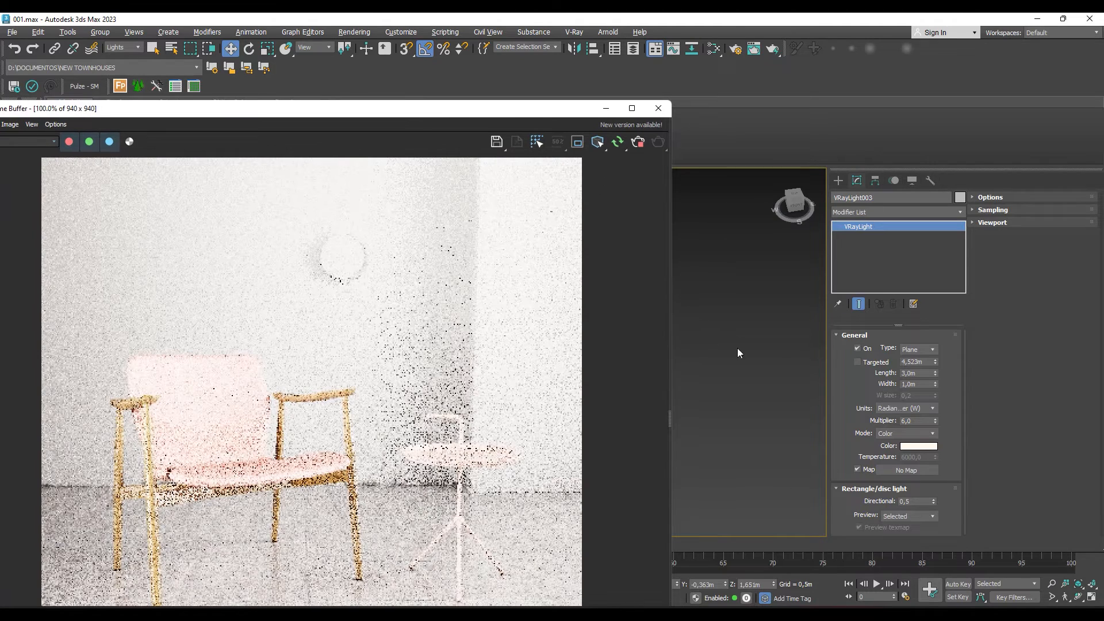
Lower the copied light's multiplier to 1 and then to 0 while the interactive render runs.
drag(917, 421, 874, 417)
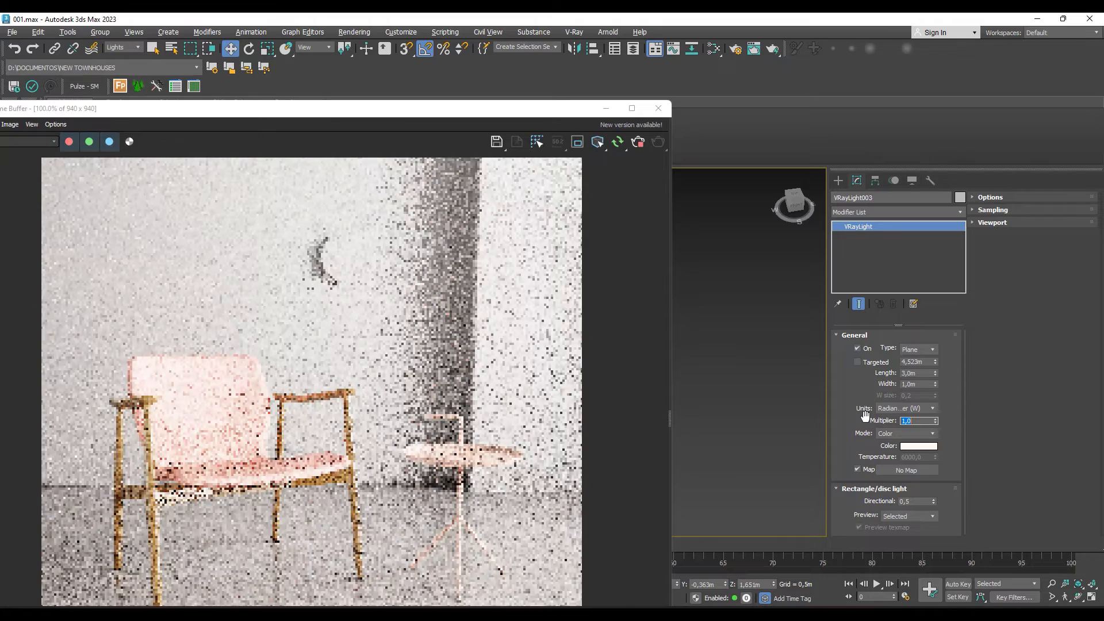
text(1)
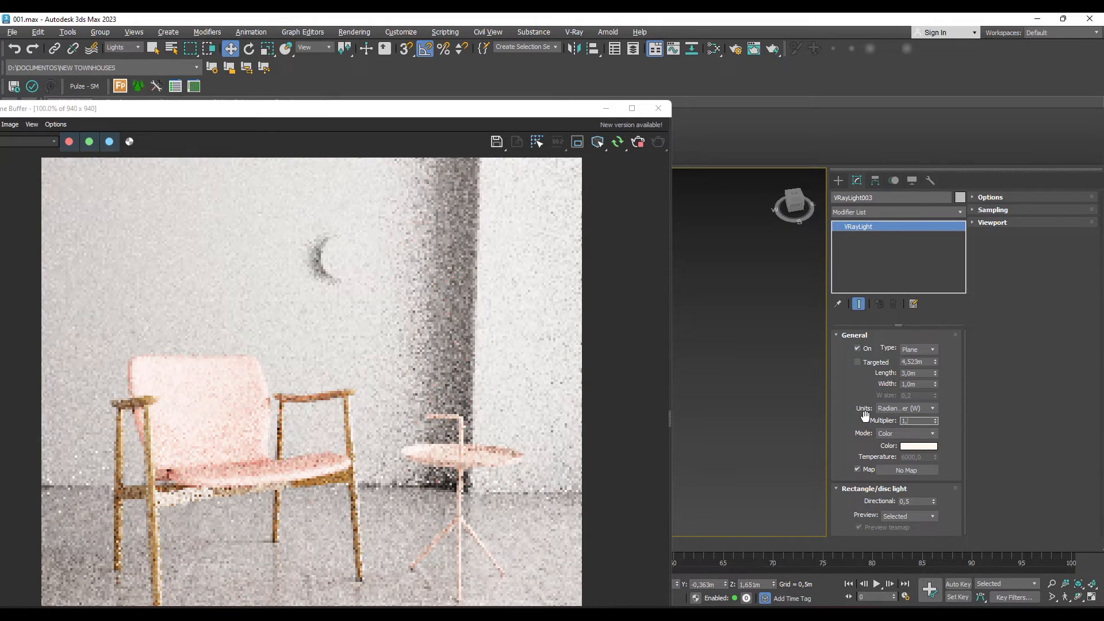
key(Return)
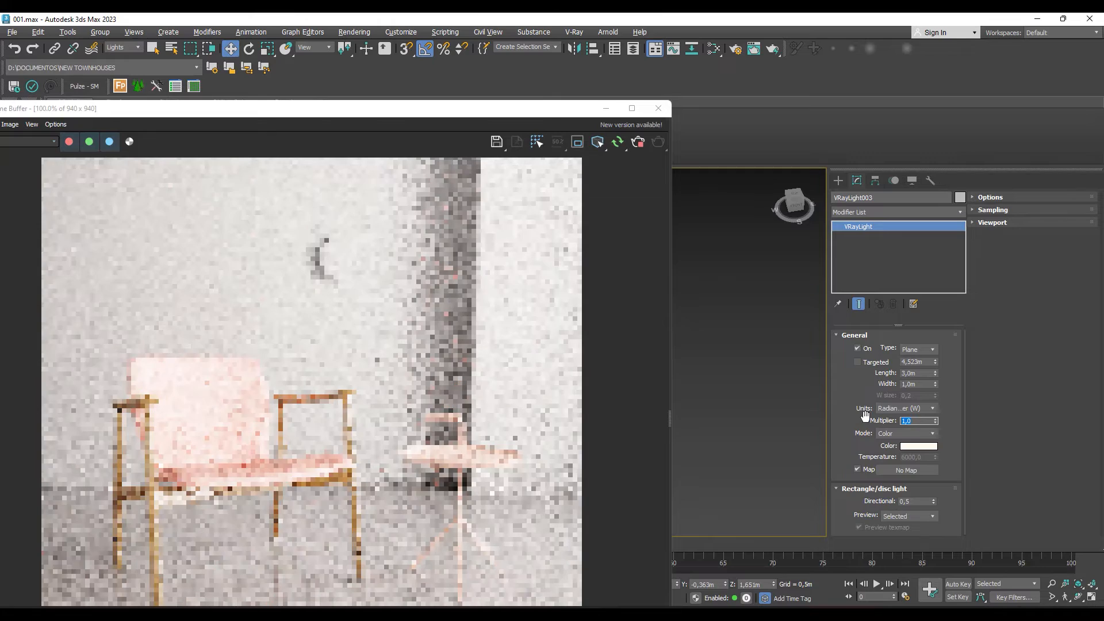
text(3)
key(Return)
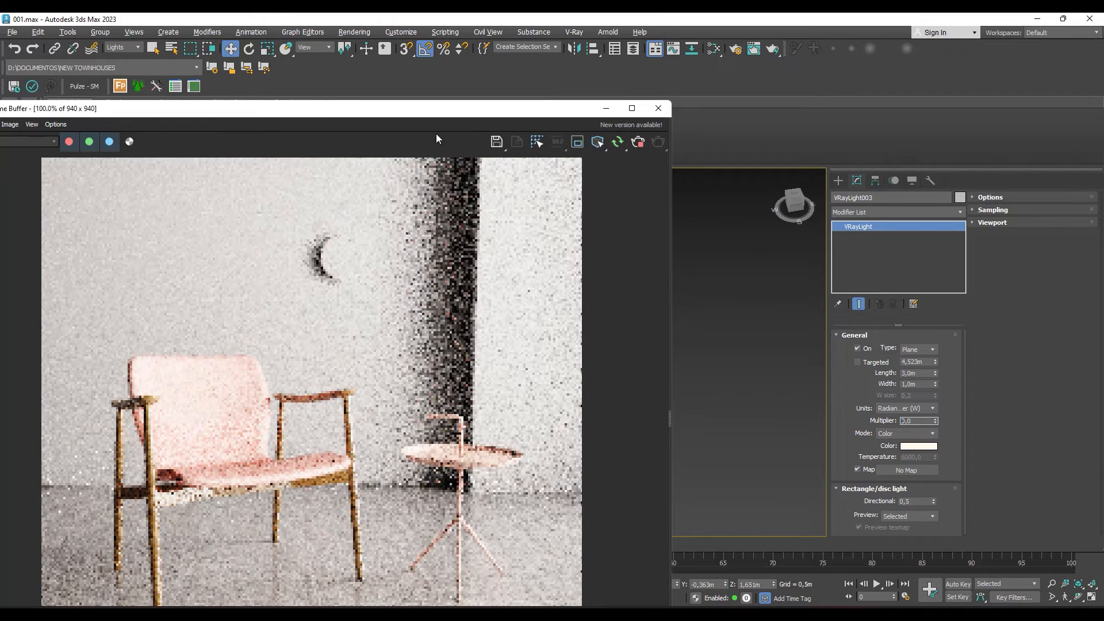
Turn off the two instanced plane lights on the side-table side of the scene.
drag(431, 109, 196, 154)
click(472, 267)
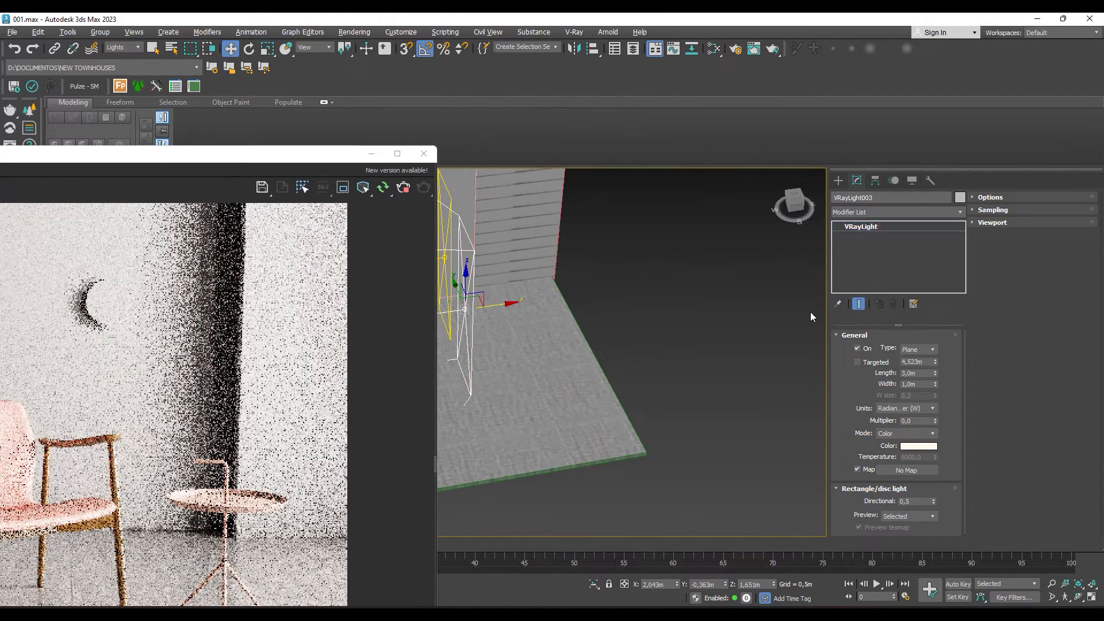
click(858, 348)
drag(194, 155, 645, 276)
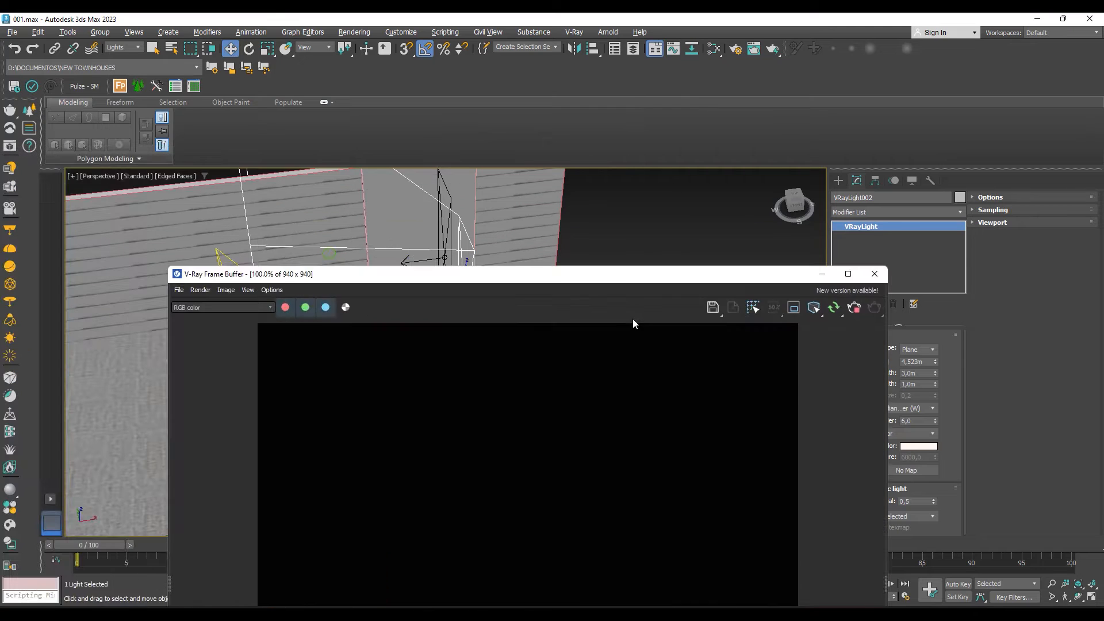
Set the copied light's multiplier to 0.3 and place the frame buffer so that light is accessible in the viewport.
click(241, 264)
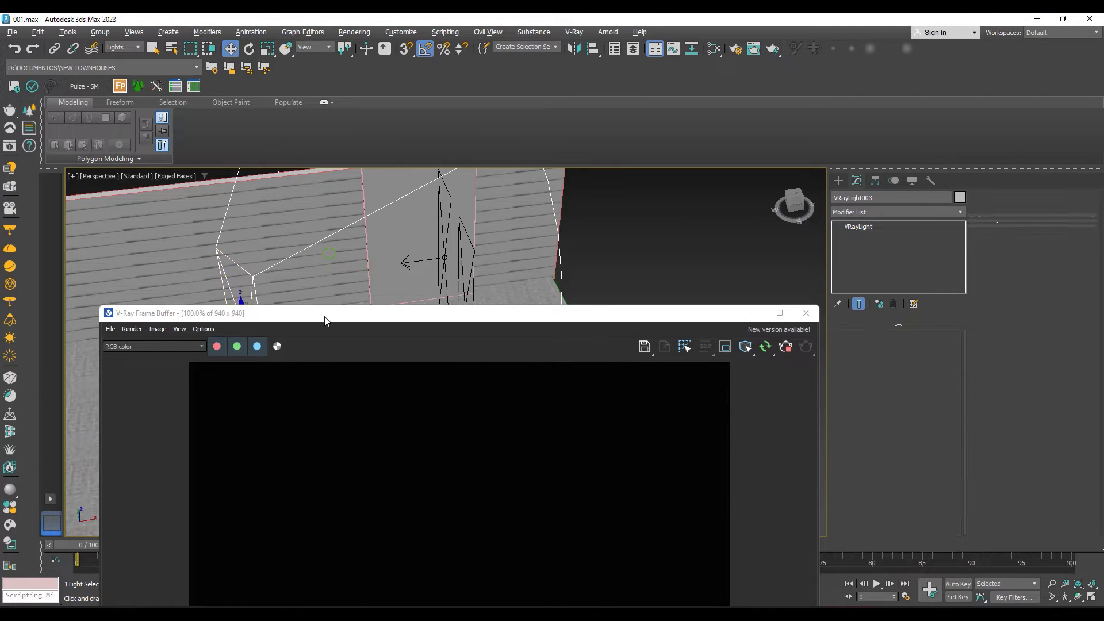
drag(325, 317, 280, 138)
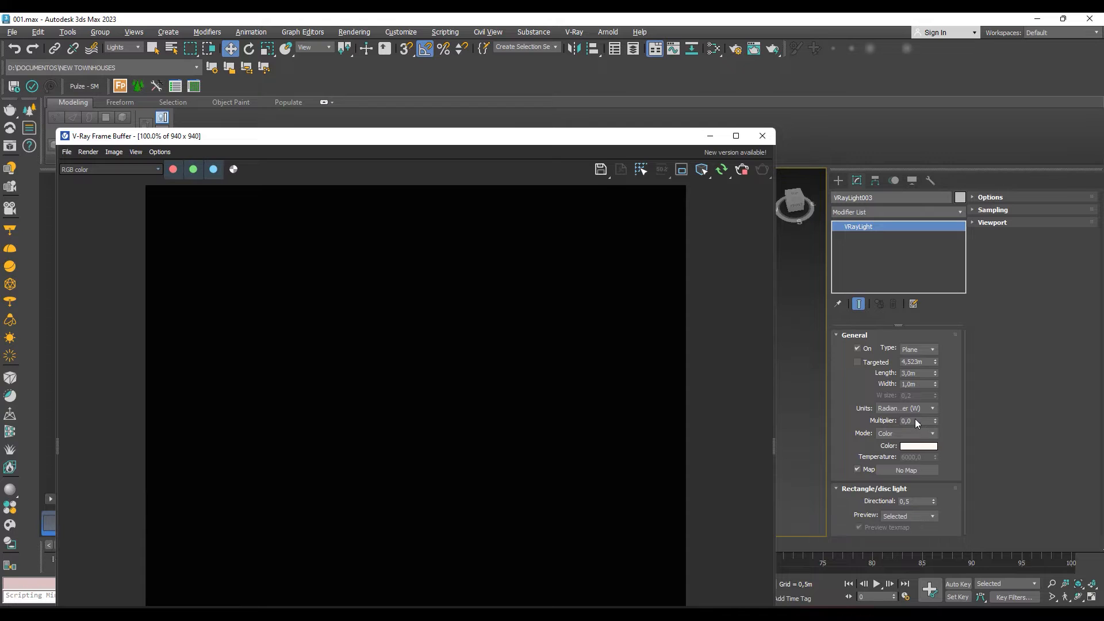
click(916, 421)
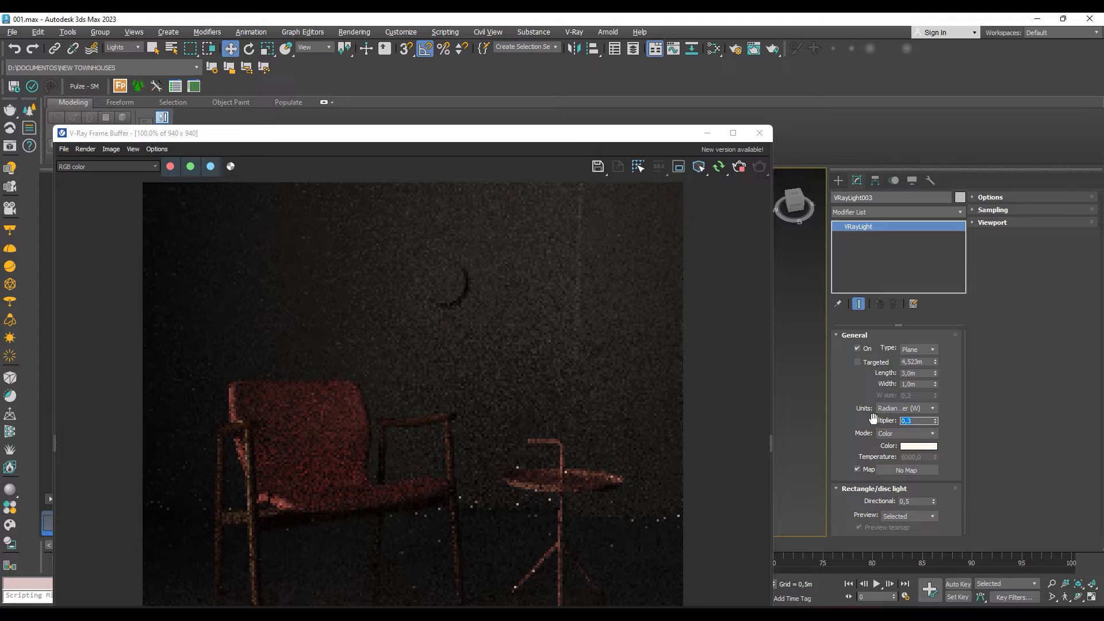
drag(391, 138, 789, 57)
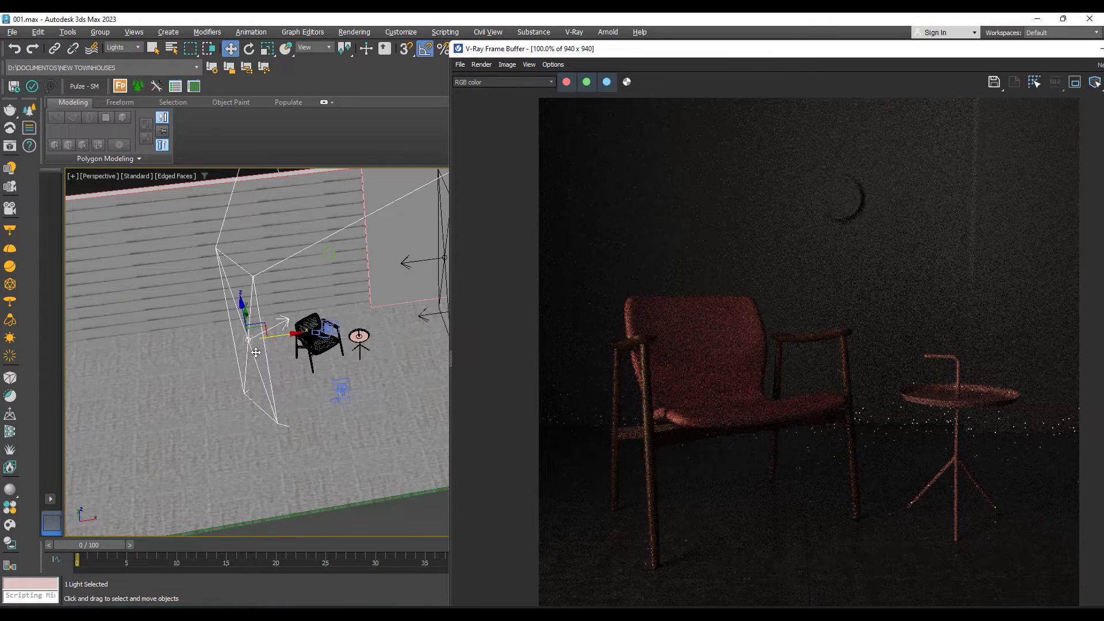
Rotate the copied light further about its vertical axis and move it slightly toward the back wall.
key(e)
drag(269, 362, 255, 367)
key(w)
alt+middle_drag(248, 342, 256, 292)
key(e)
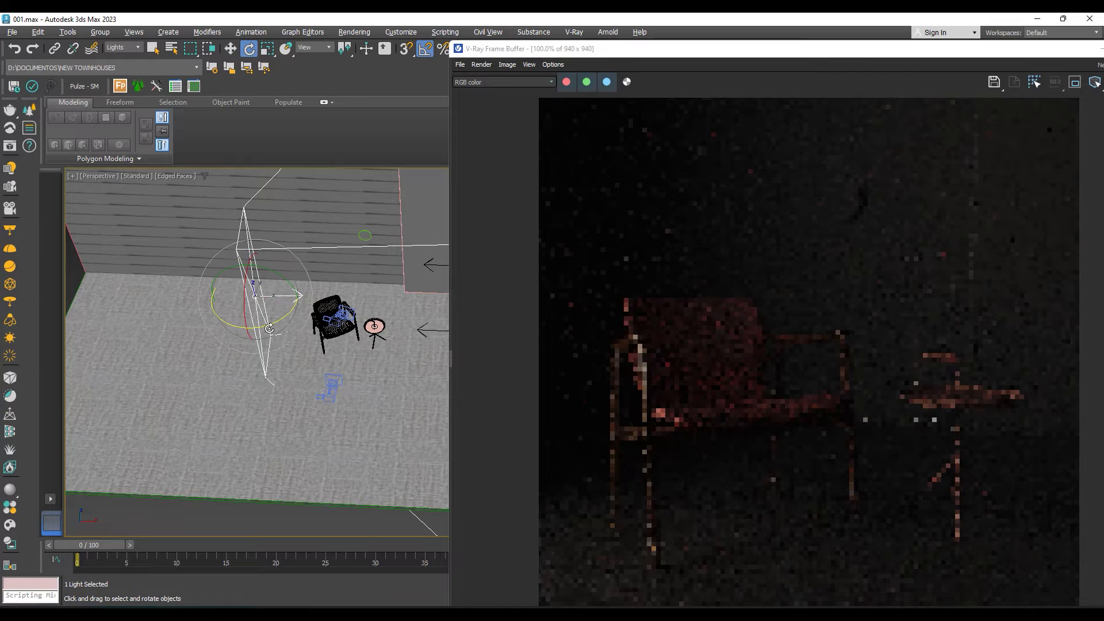
drag(271, 329, 259, 328)
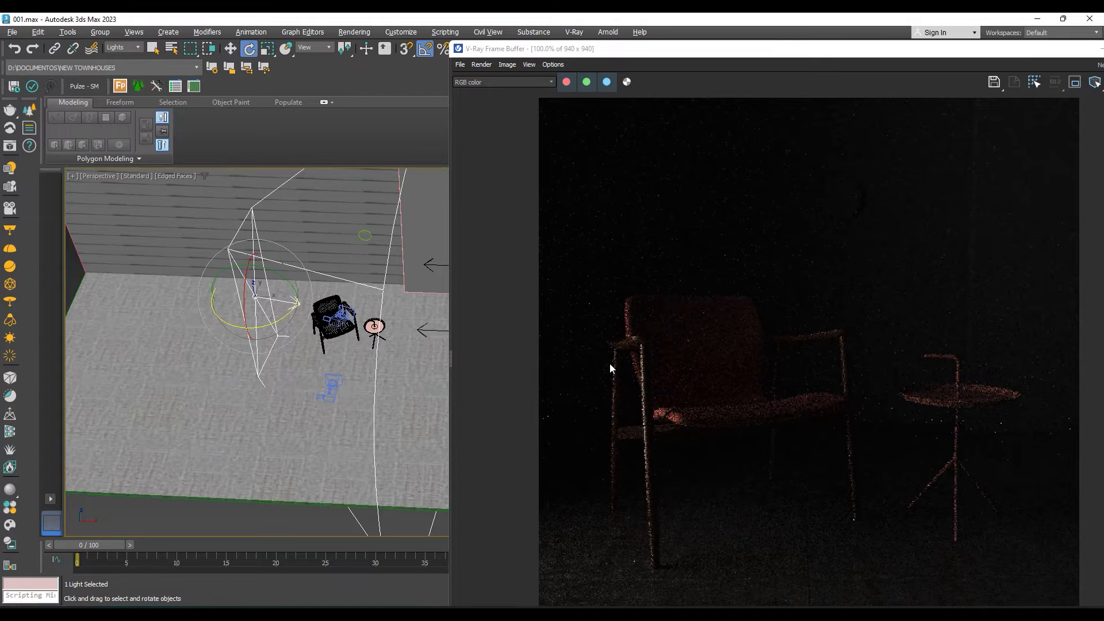
key(w)
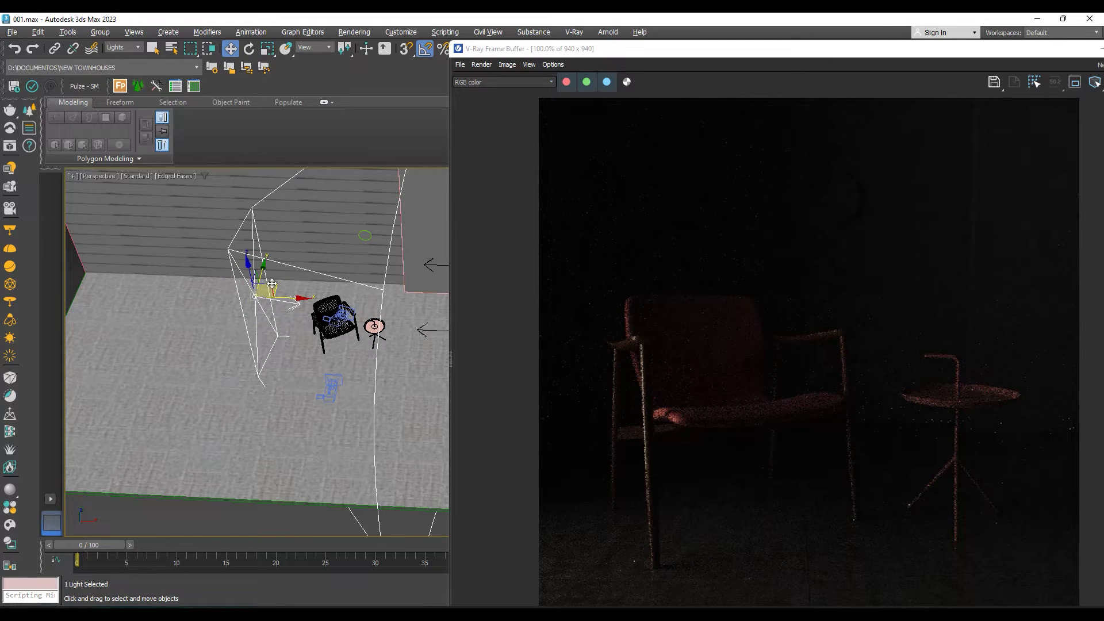
drag(271, 285, 276, 265)
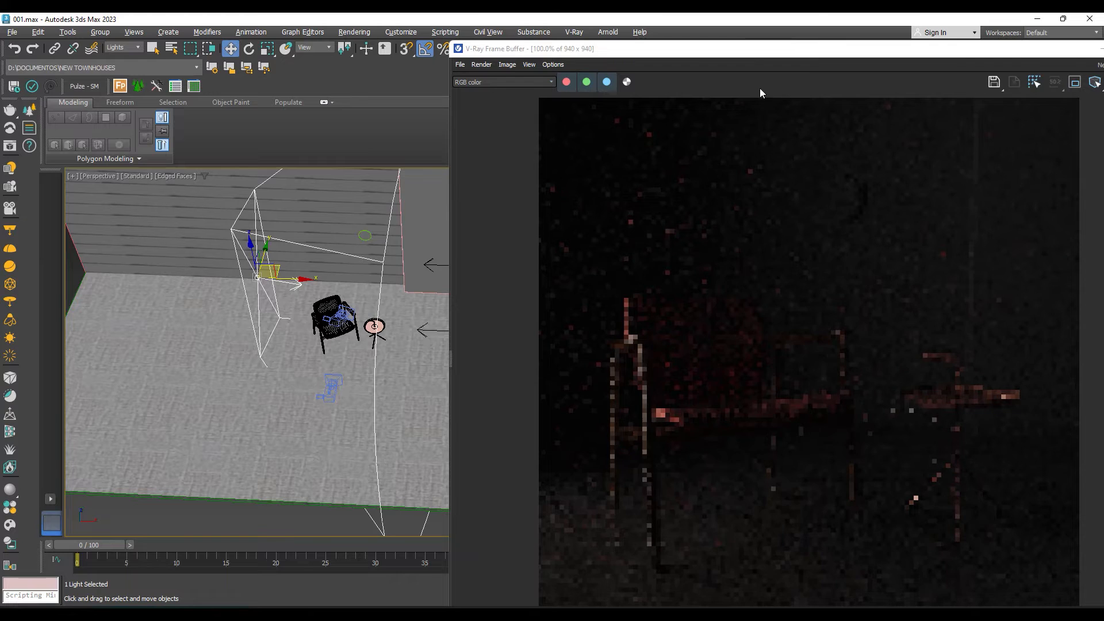
Turn the instanced plane lights on the side-table side back on.
drag(748, 53, 360, 38)
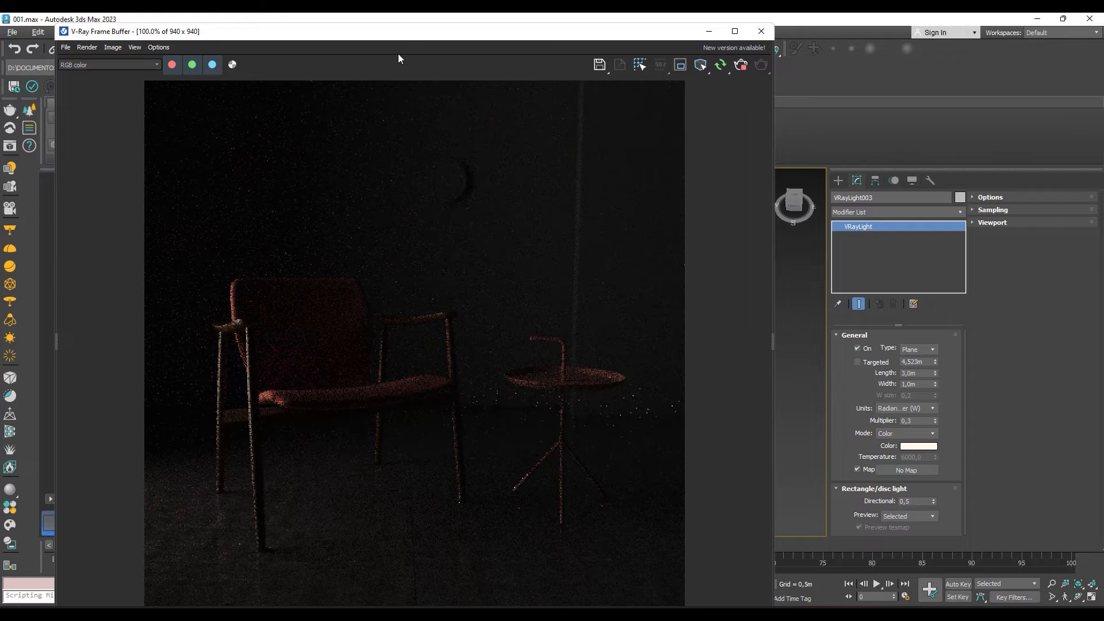
drag(398, 58, 368, 419)
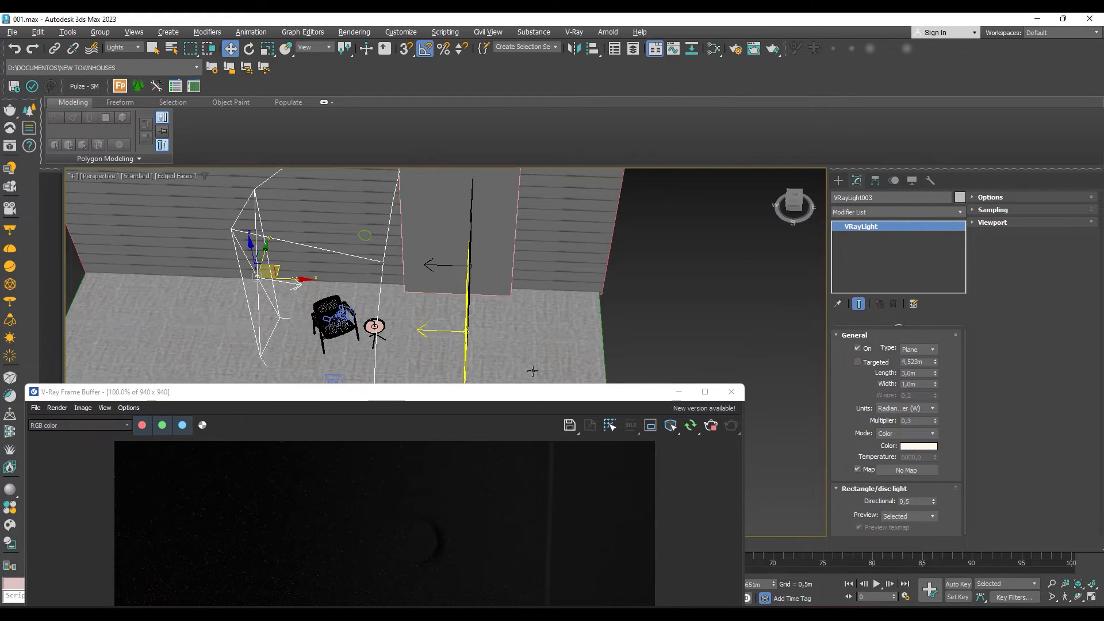
click(466, 345)
click(501, 387)
drag(506, 392, 516, 119)
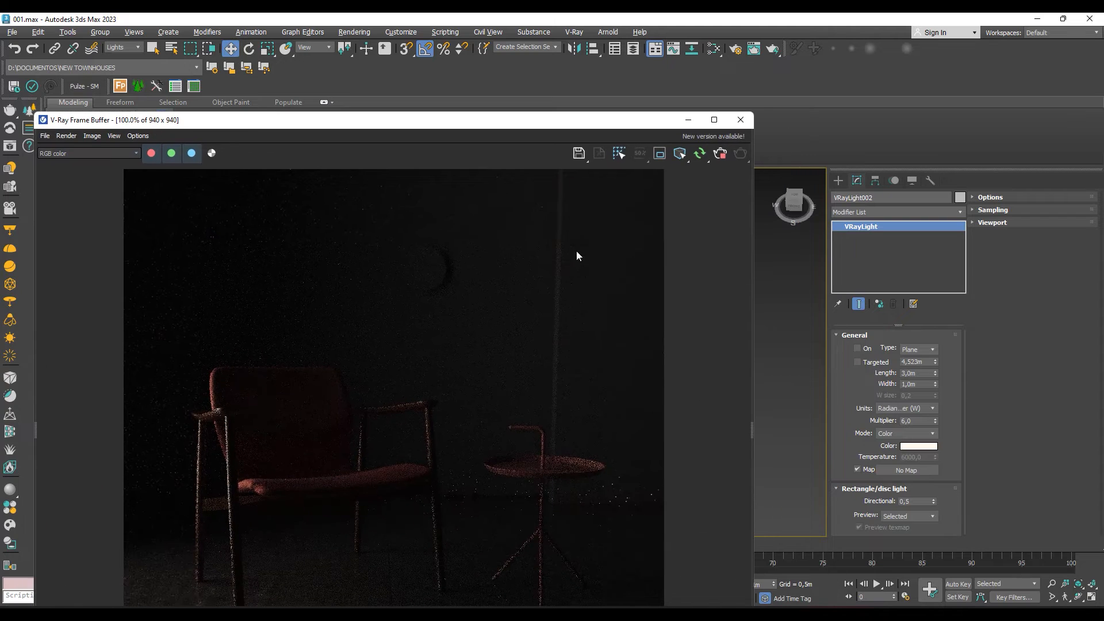
click(862, 351)
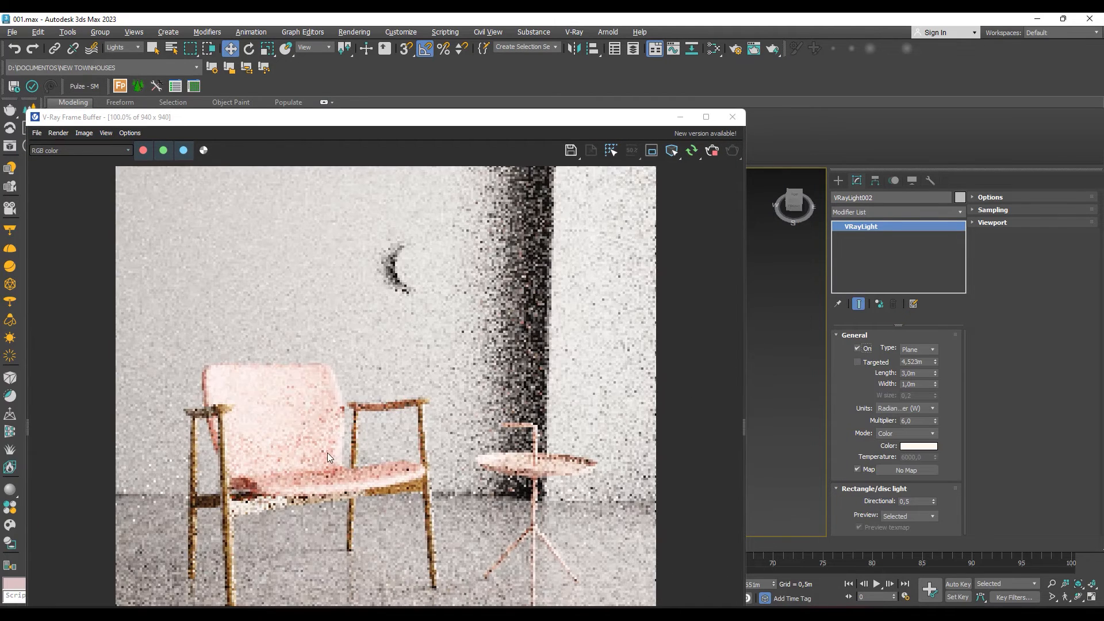
drag(354, 117, 533, 57)
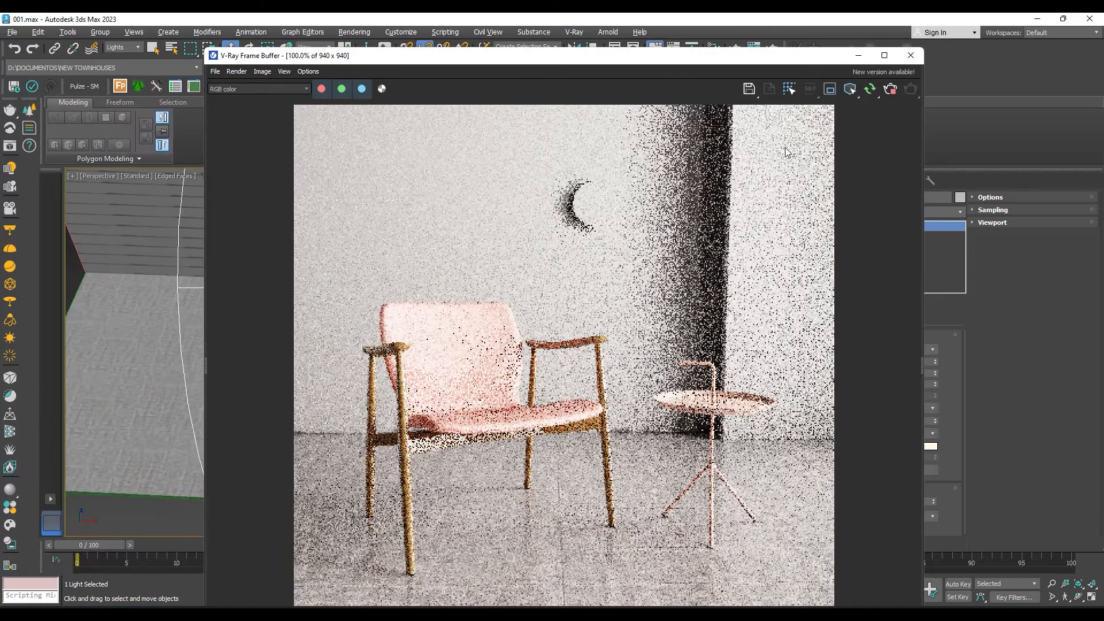
Enable region rendering and draw a region around the side table, then one around the chair's left part.
click(830, 89)
drag(625, 345, 795, 395)
mouse_move(325, 282)
mouse_down()
mouse_move(382, 529)
mouse_move(456, 582)
mouse_up()
Select the copied light and switch it off and on to compare its effect within the chair's render region.
drag(392, 55, 276, 374)
click(251, 253)
click(246, 256)
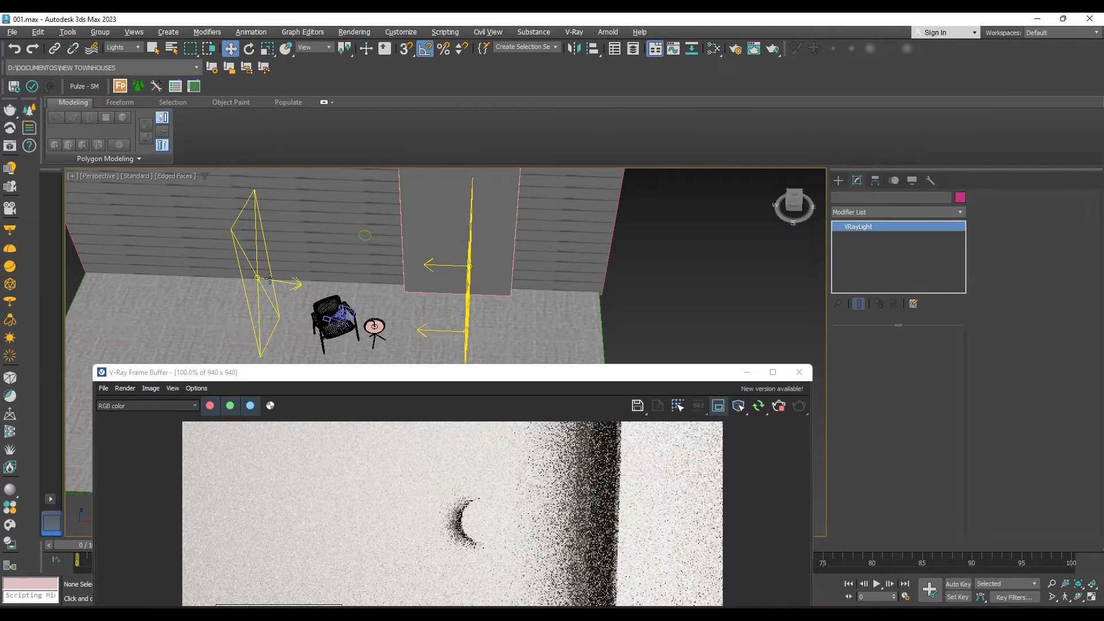
click(316, 362)
click(268, 302)
drag(361, 374, 295, 153)
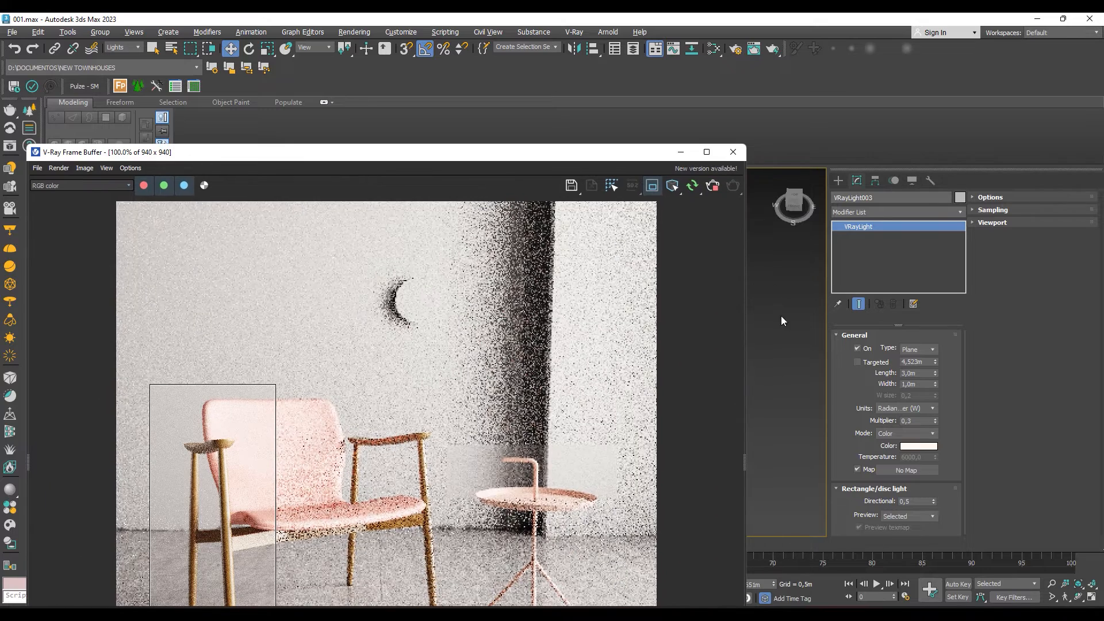
click(868, 349)
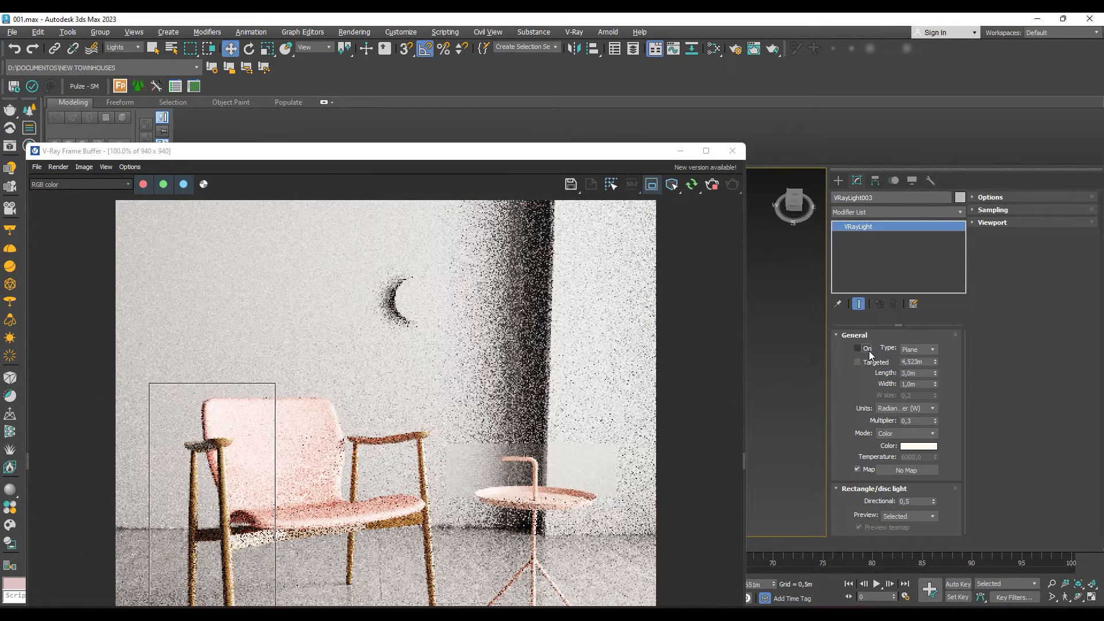
click(865, 350)
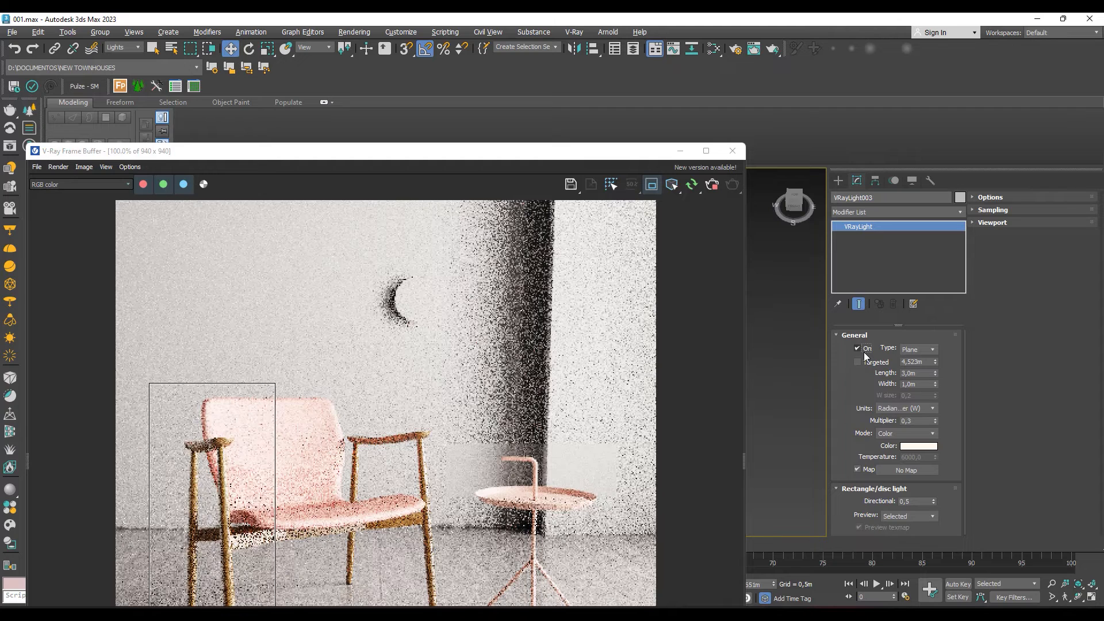
click(864, 349)
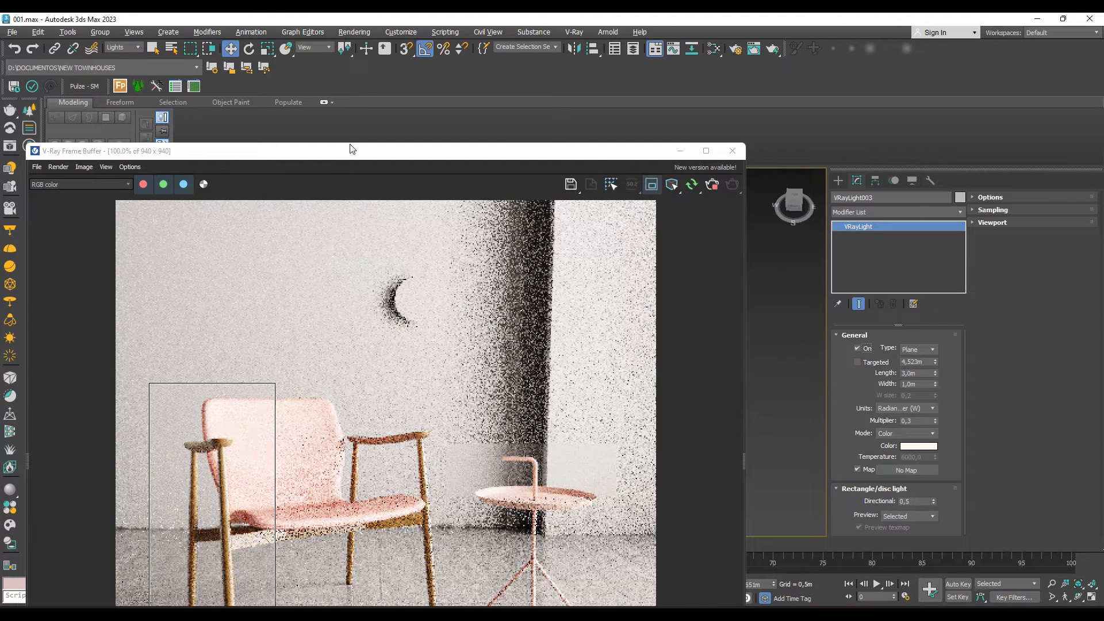
drag(352, 149, 393, 88)
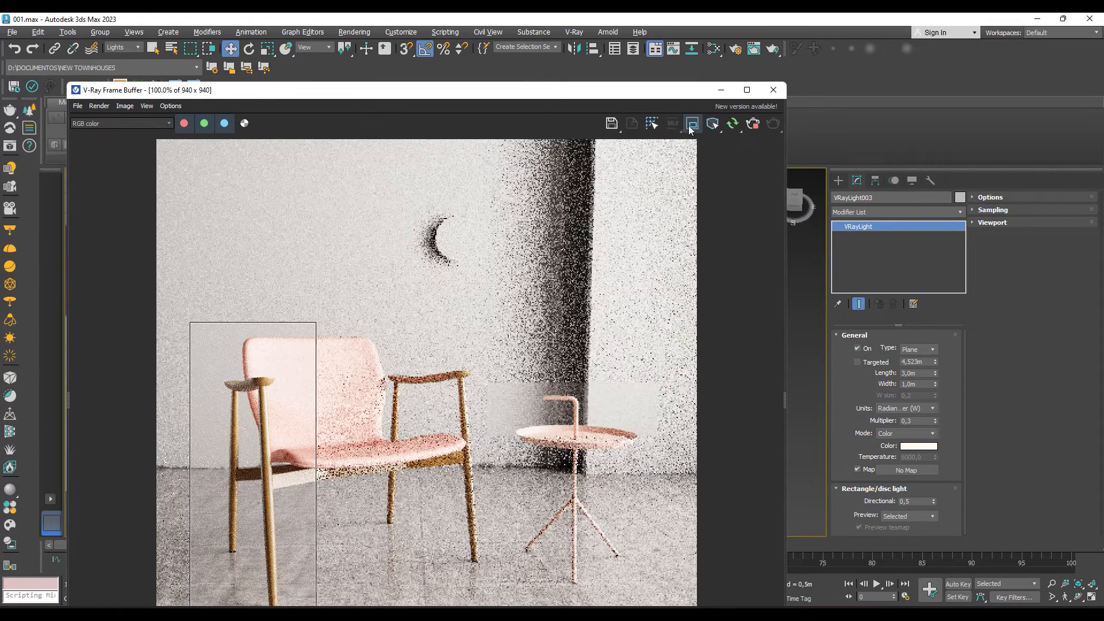
Turn off region rendering to refresh the whole frame, and stop the interactive render.
click(691, 127)
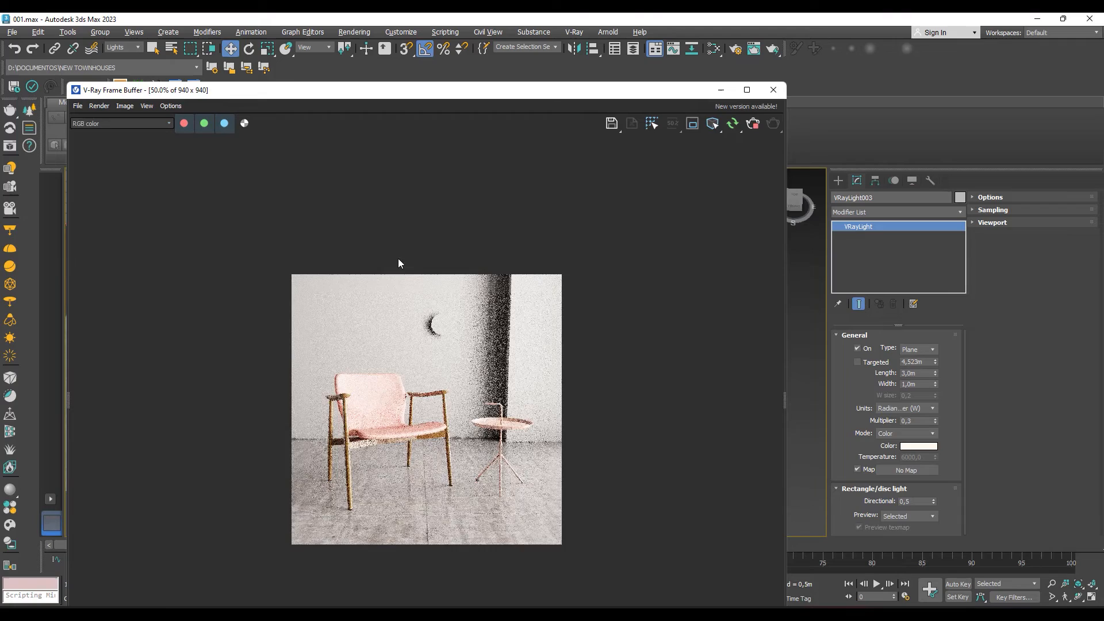
scroll(398, 257, up, 2)
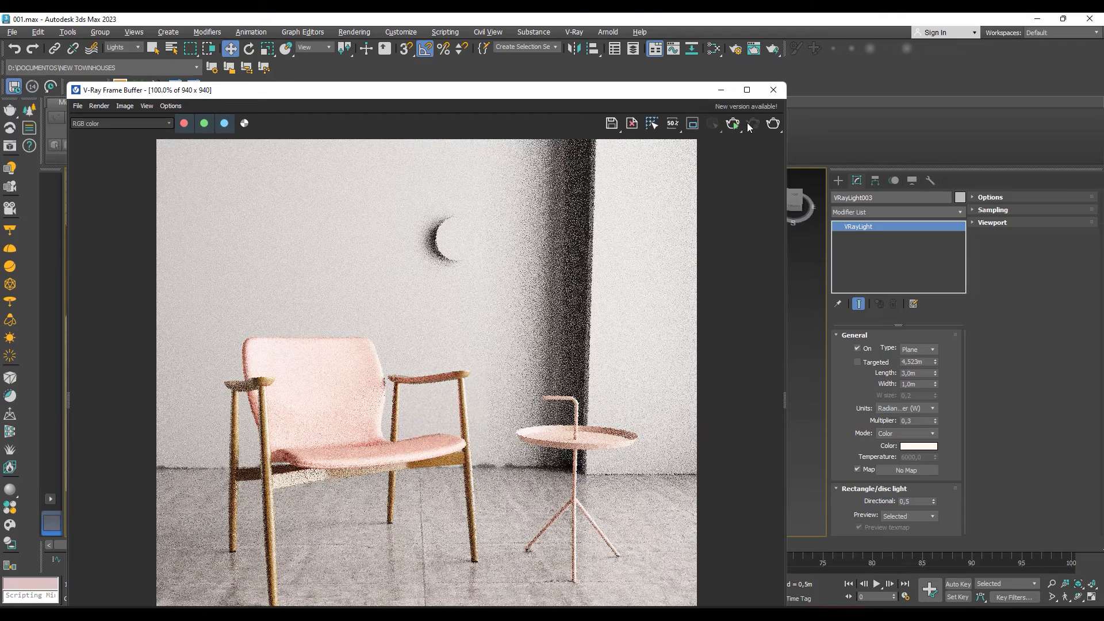
Draw a V-Ray plane light with AutoGrid on the floor behind the chair, about 0.19 m long and 0.32 m wide.
drag(627, 104, 528, 508)
scroll(350, 306, up, 5)
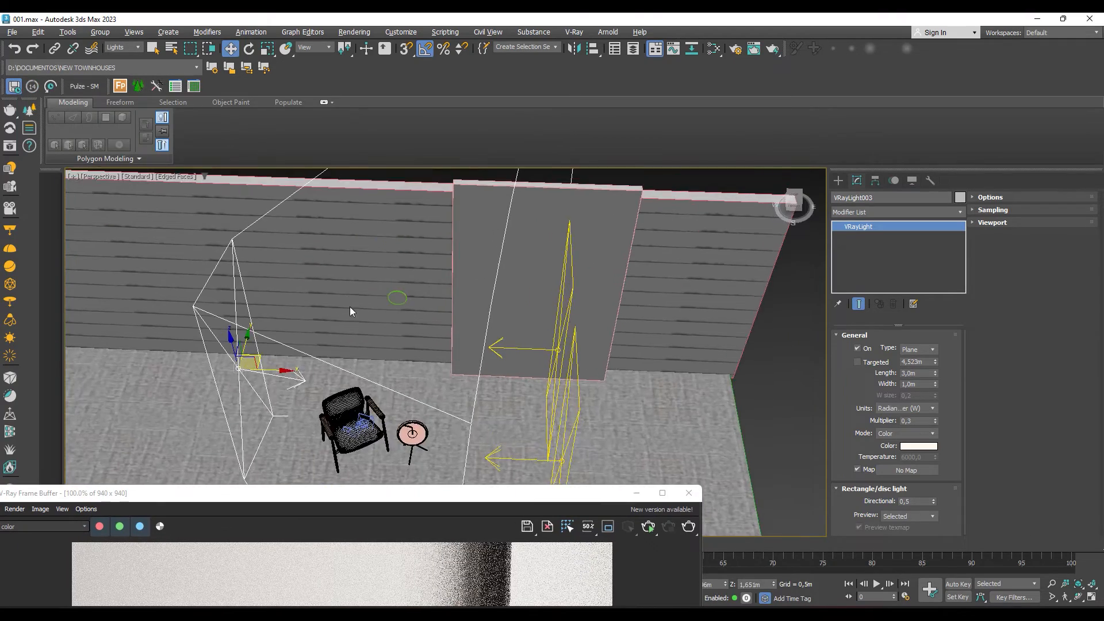
alt+middle_drag(419, 308, 365, 296)
scroll(365, 296, up, 4)
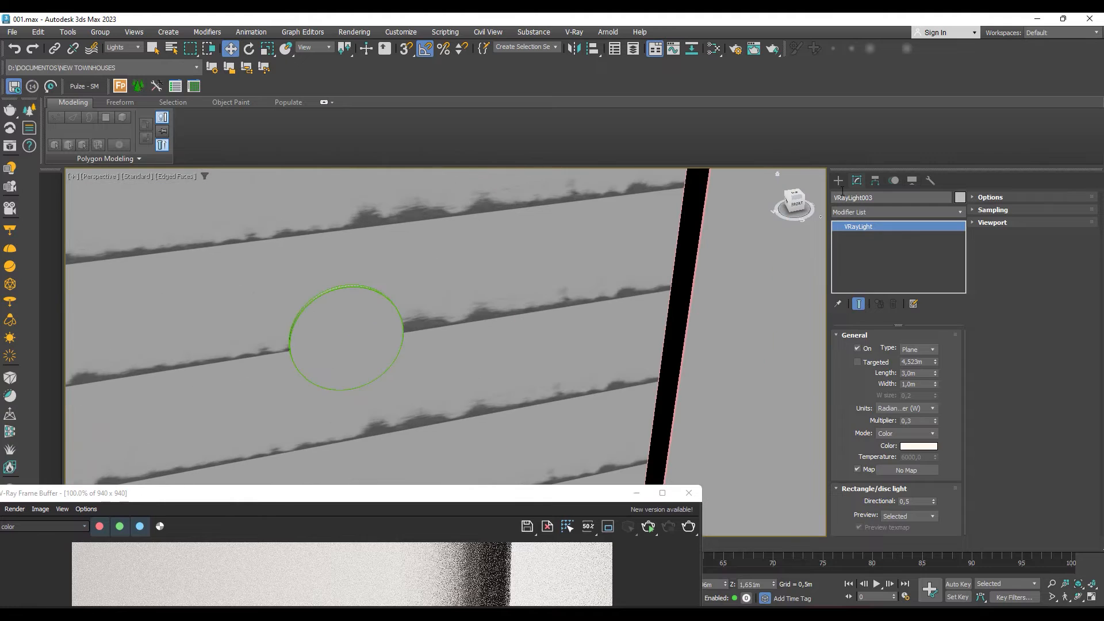
click(838, 181)
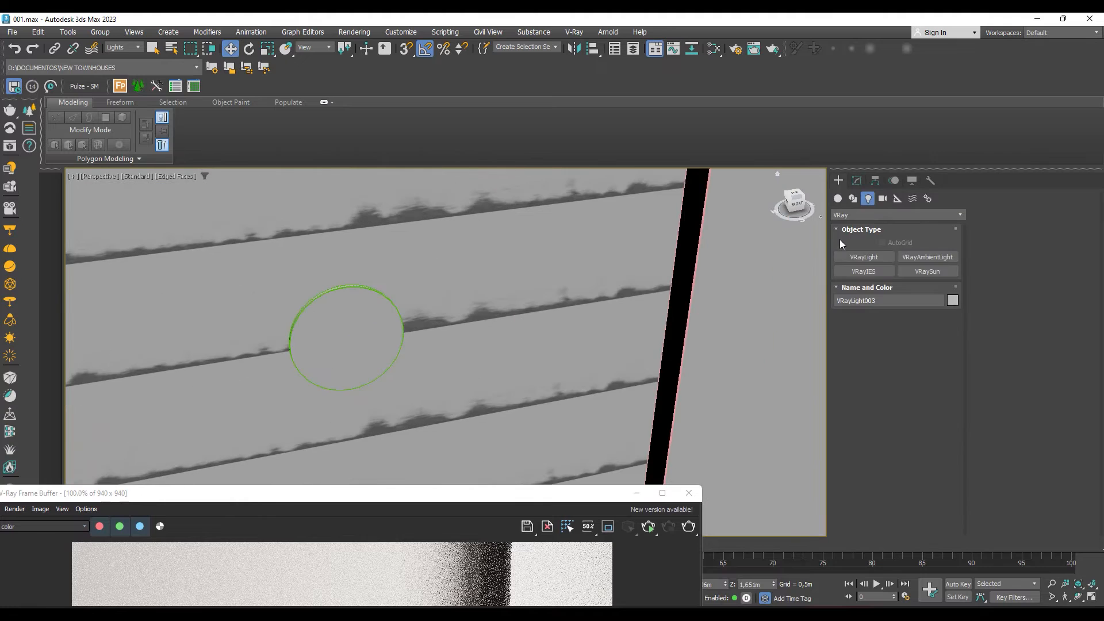
click(864, 257)
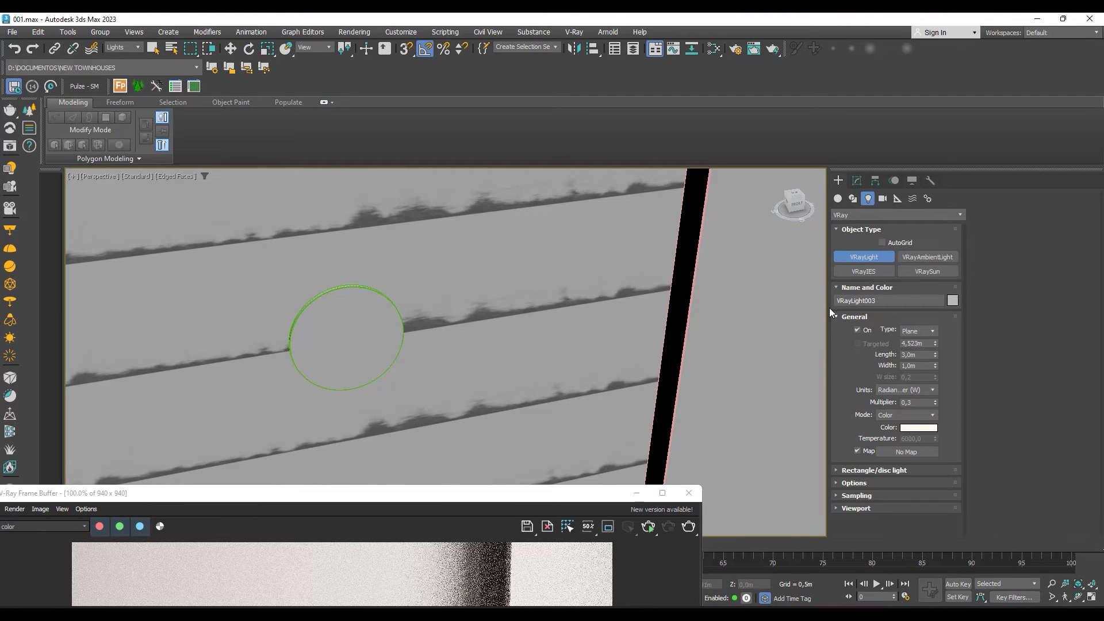
click(883, 242)
middle_drag(383, 274, 427, 286)
middle_drag(429, 367, 426, 244)
middle_drag(381, 398, 565, 232)
middle_drag(458, 446, 612, 278)
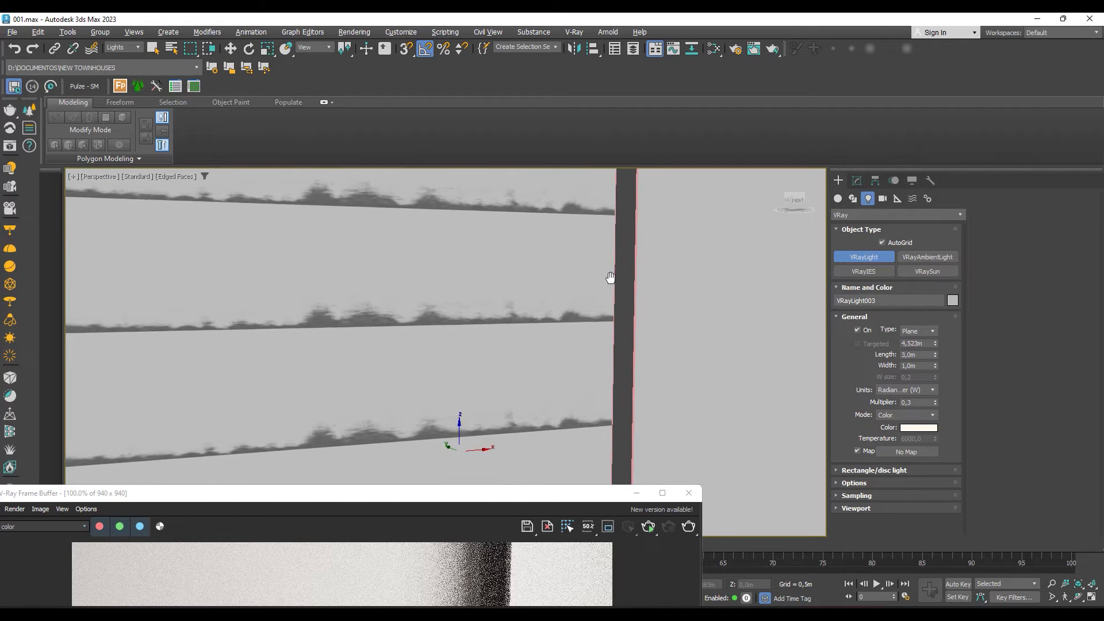
alt+middle_drag(397, 225, 392, 249)
scroll(391, 249, down, 5)
alt+middle_drag(411, 289, 406, 302)
scroll(407, 302, up, 5)
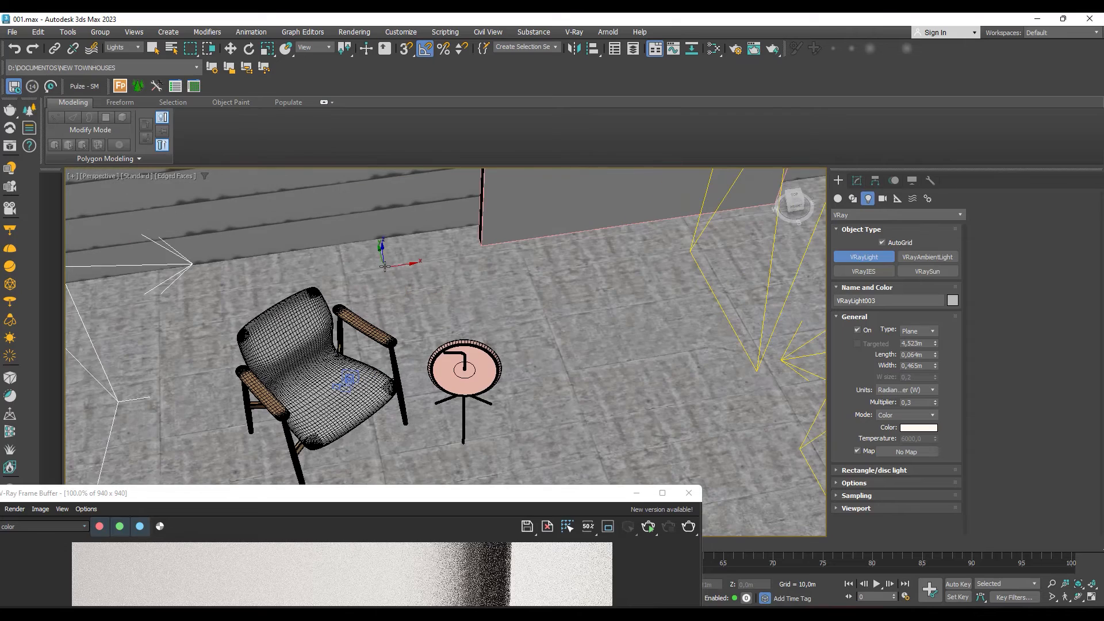
drag(384, 262, 364, 305)
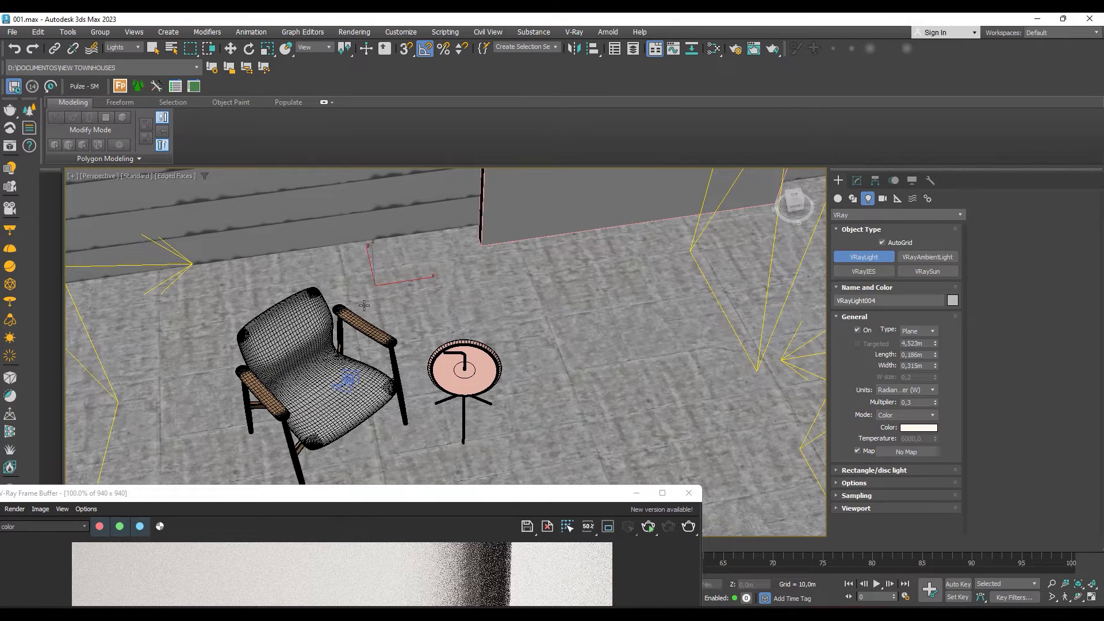
right_click(367, 302)
Move the small light up from the floor to just in front of the round wall lamp, at a height of about 1.447 m.
alt+middle_drag(380, 282, 386, 319)
drag(395, 269, 405, 127)
middle_drag(371, 272, 383, 329)
drag(388, 283, 386, 255)
scroll(385, 292, up, 4)
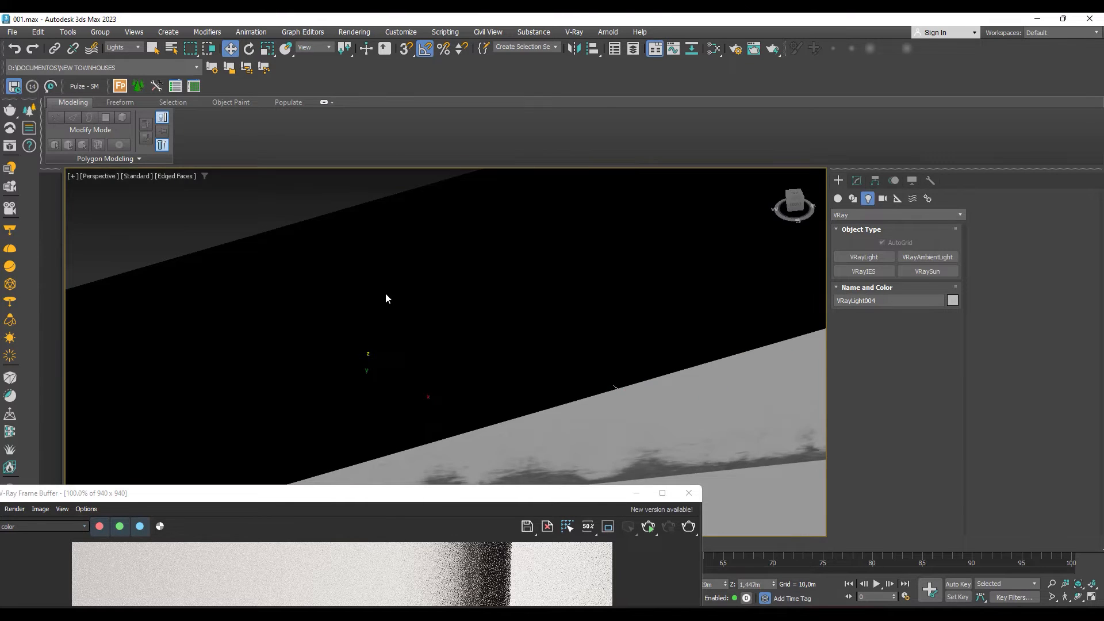
scroll(385, 292, down, 2)
scroll(383, 302, up, 1)
Change the small light's type to Disc and rotate it to face the wall.
click(857, 182)
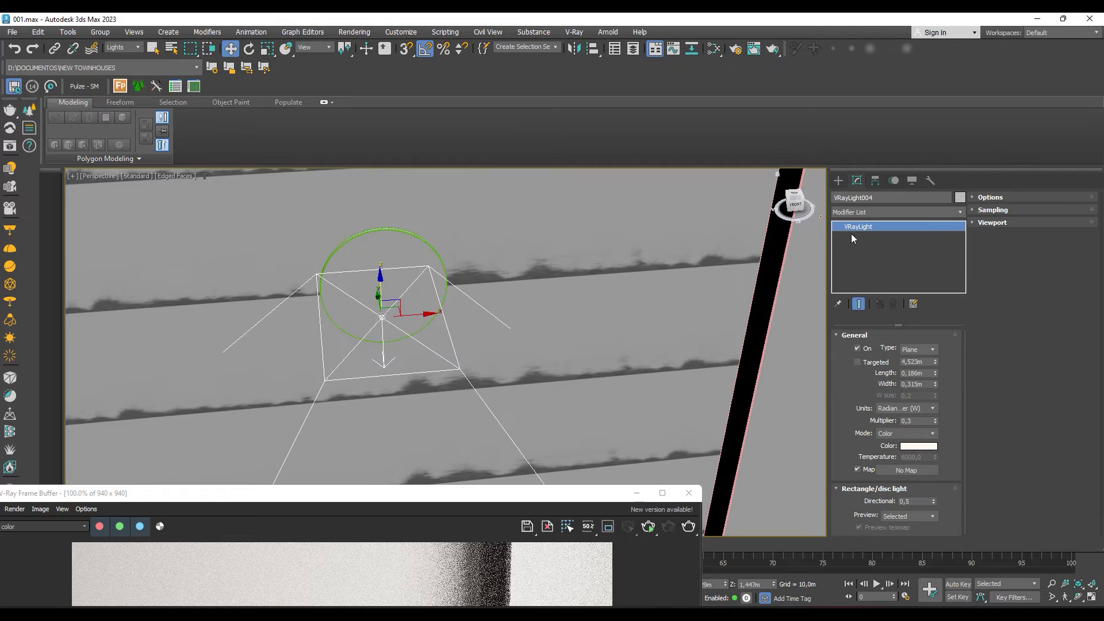
click(911, 349)
click(907, 390)
alt+middle_drag(489, 322, 433, 239)
key(e)
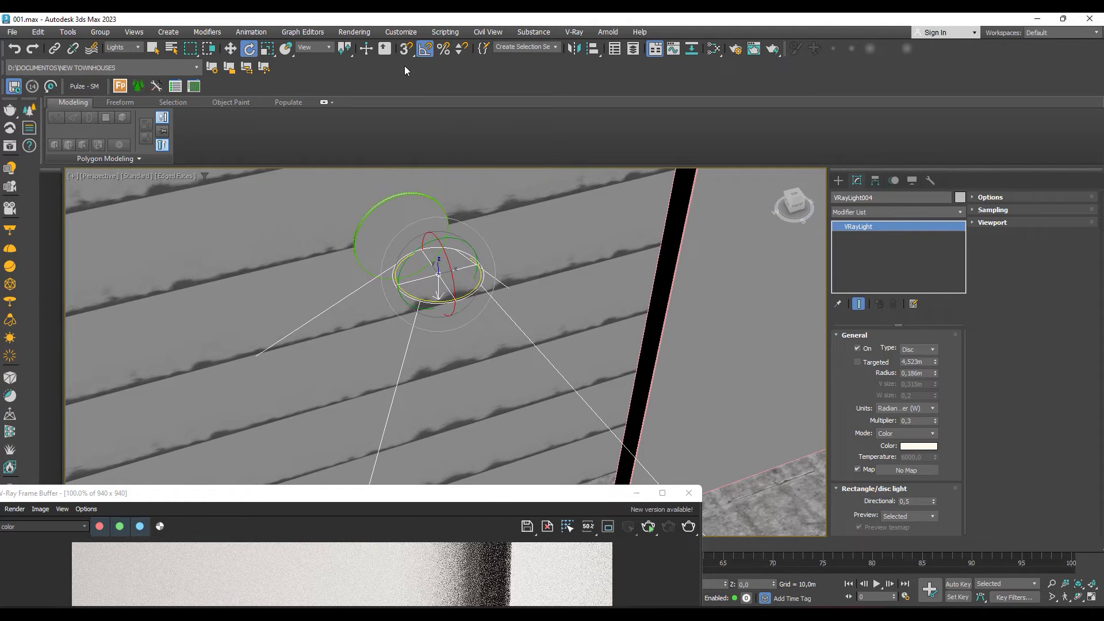
drag(449, 250, 455, 297)
key(w)
Reduce the disc light's radius to 0.046 m and move it back toward the wall, next to the round lamp.
alt+middle_drag(437, 270, 613, 307)
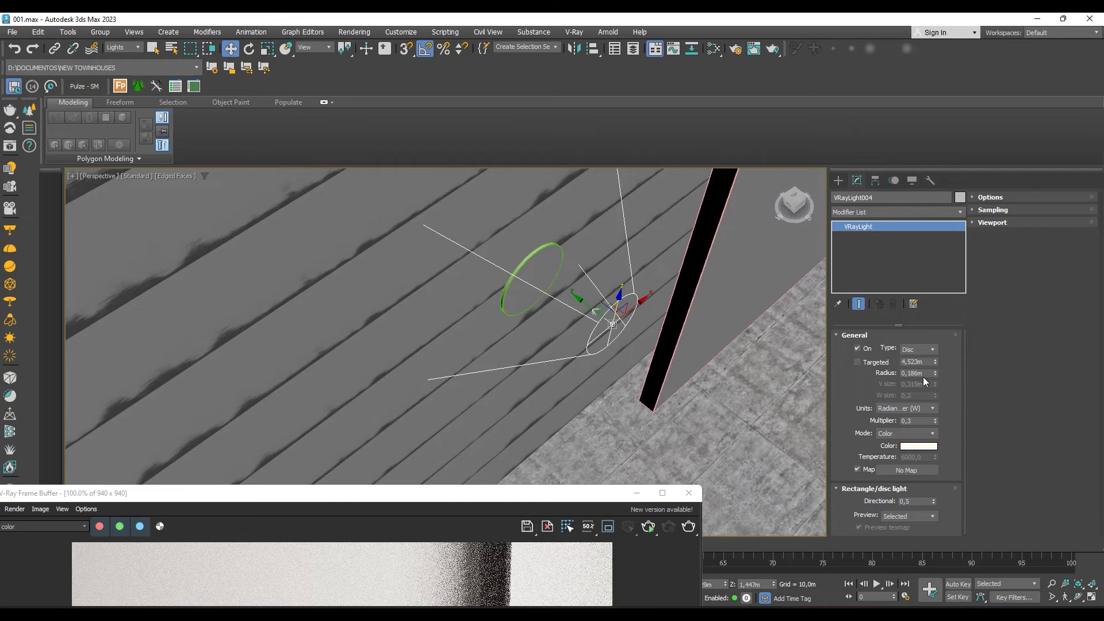
drag(936, 373, 938, 380)
alt+middle_drag(719, 340, 432, 437)
drag(454, 429, 415, 337)
alt+middle_drag(415, 336, 422, 355)
scroll(448, 412, up, 3)
alt+middle_drag(448, 412, 497, 407)
scroll(576, 342, up, 1)
scroll(577, 340, down, 1)
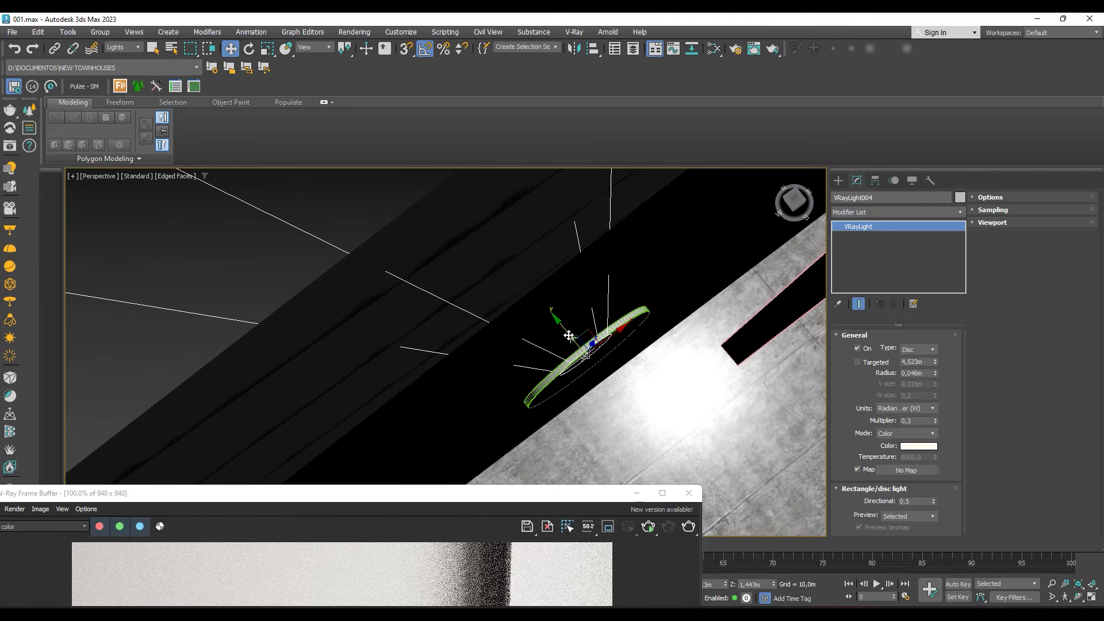
Lower the disc light to a height of about 1.345 m to centre it on the round wall lamp.
scroll(569, 334, up, 5)
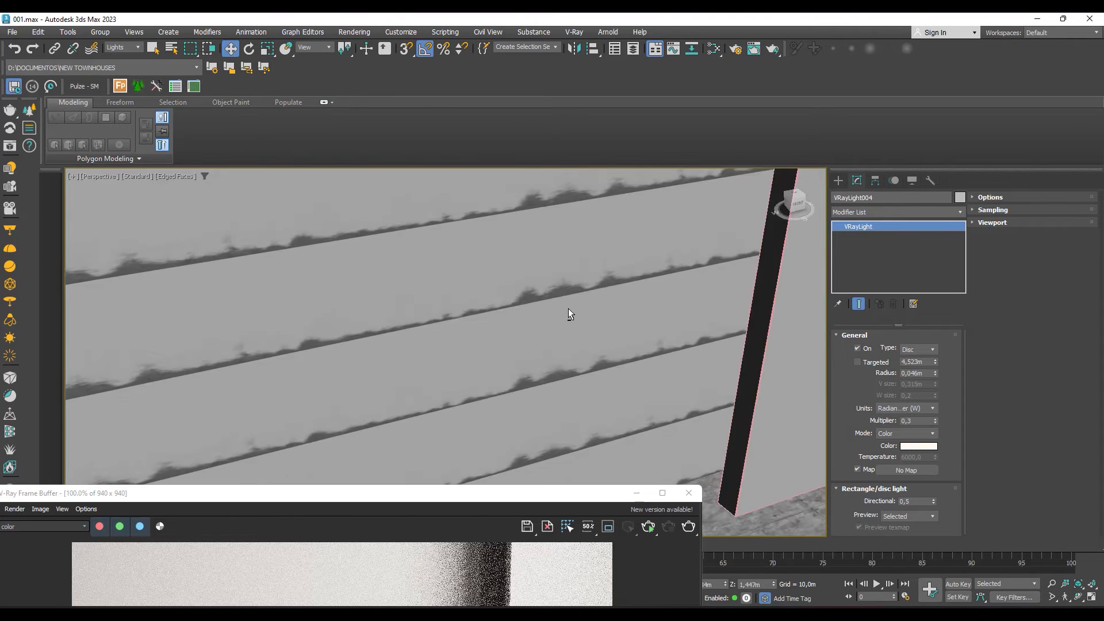
scroll(568, 308, down, 4)
scroll(561, 218, up, 5)
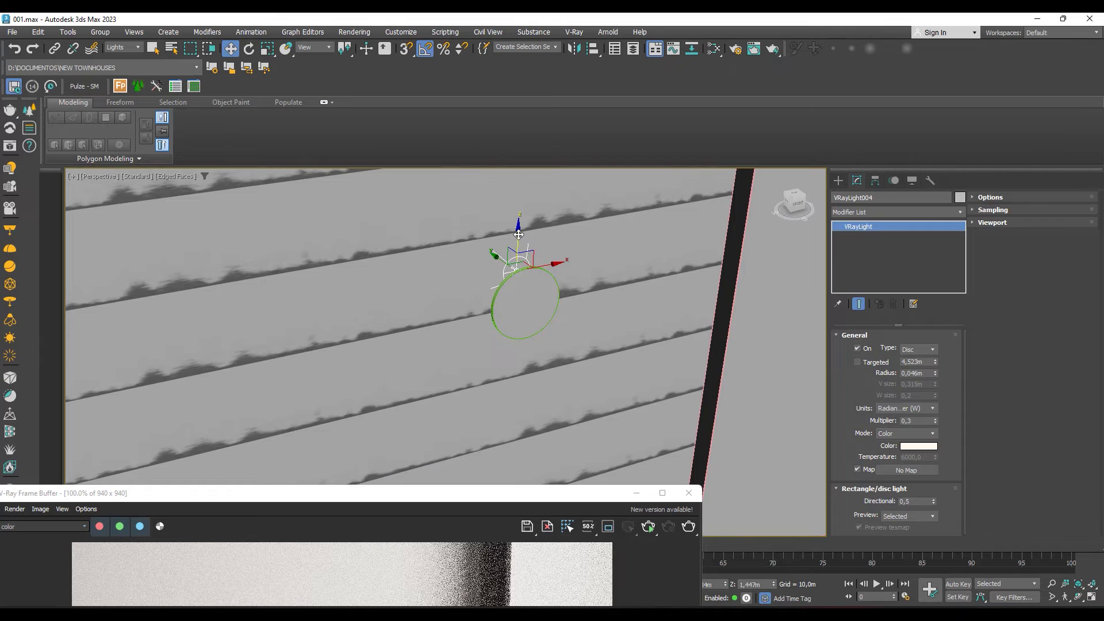
middle_drag(553, 315, 440, 344)
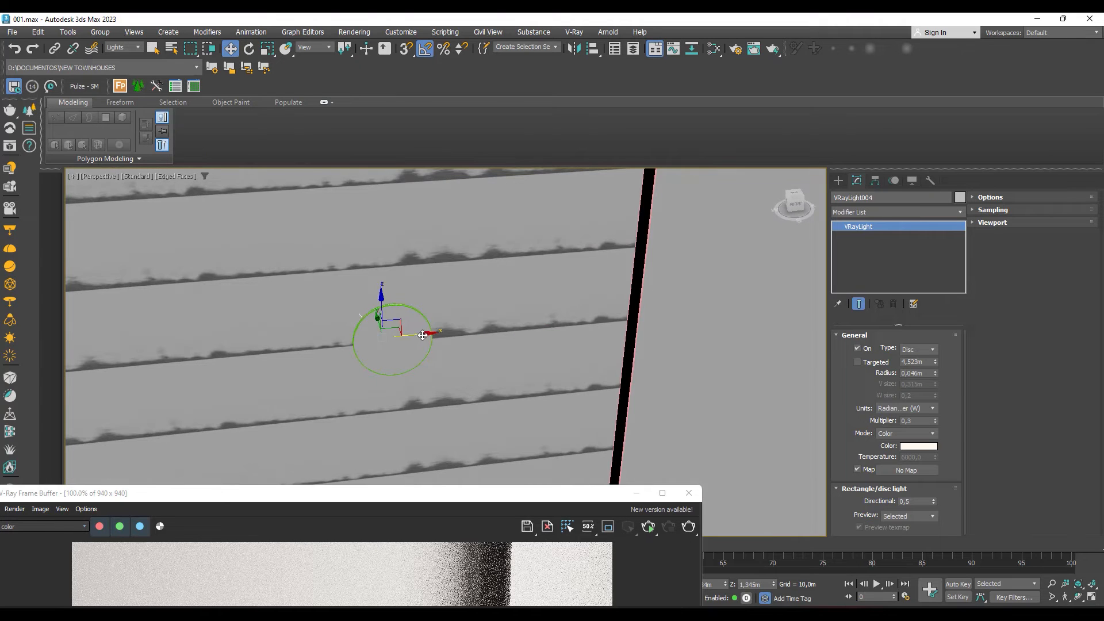
Enable region rendering, draw a region around the round wall lamp, and start the interactive render.
mouse_move(448, 487)
mouse_down()
mouse_move(616, 168)
mouse_move(611, 146)
mouse_up()
click(780, 186)
drag(513, 242, 575, 349)
drag(492, 260, 589, 344)
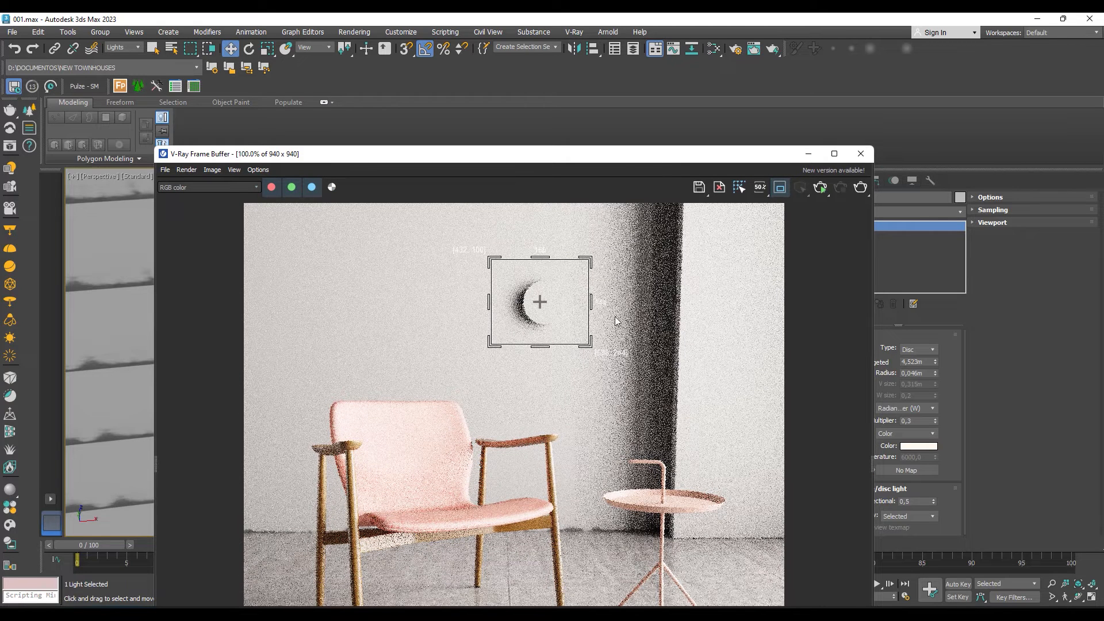
click(820, 188)
scroll(554, 308, up, 1)
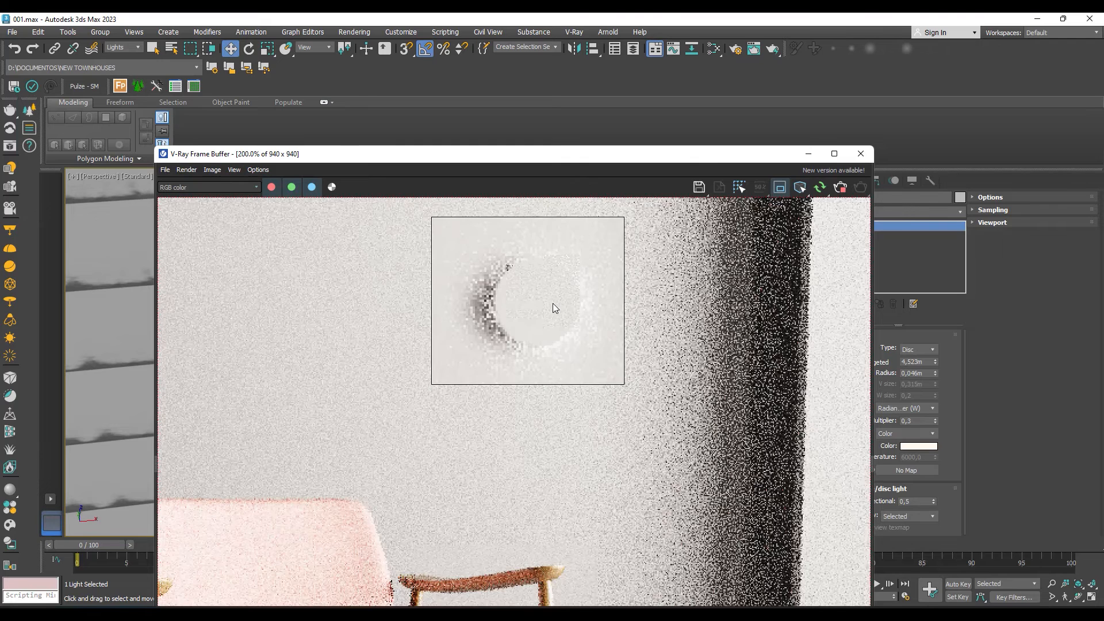
scroll(553, 305, down, 1)
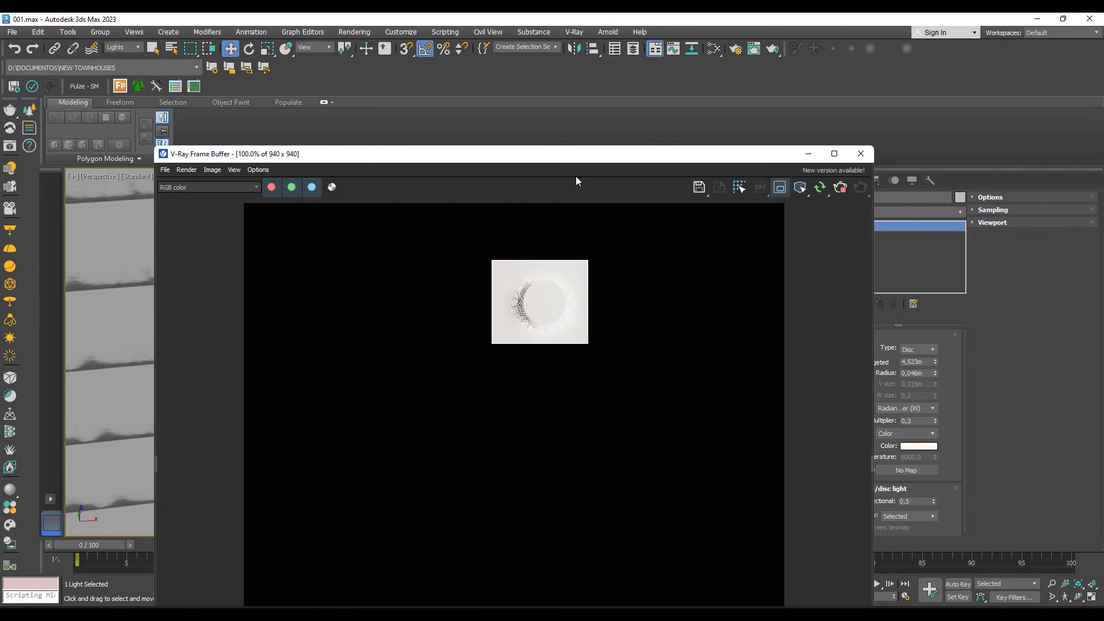
Try a multiplier of 1 on the disc light, and settle on 2.
drag(531, 156, 404, 150)
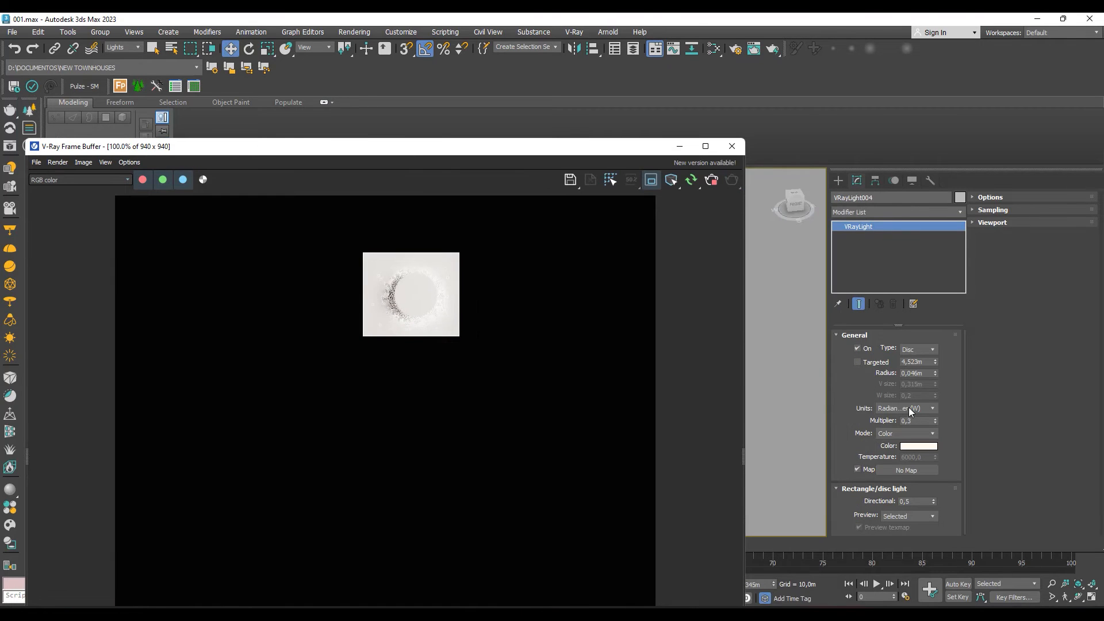
double_click(898, 421)
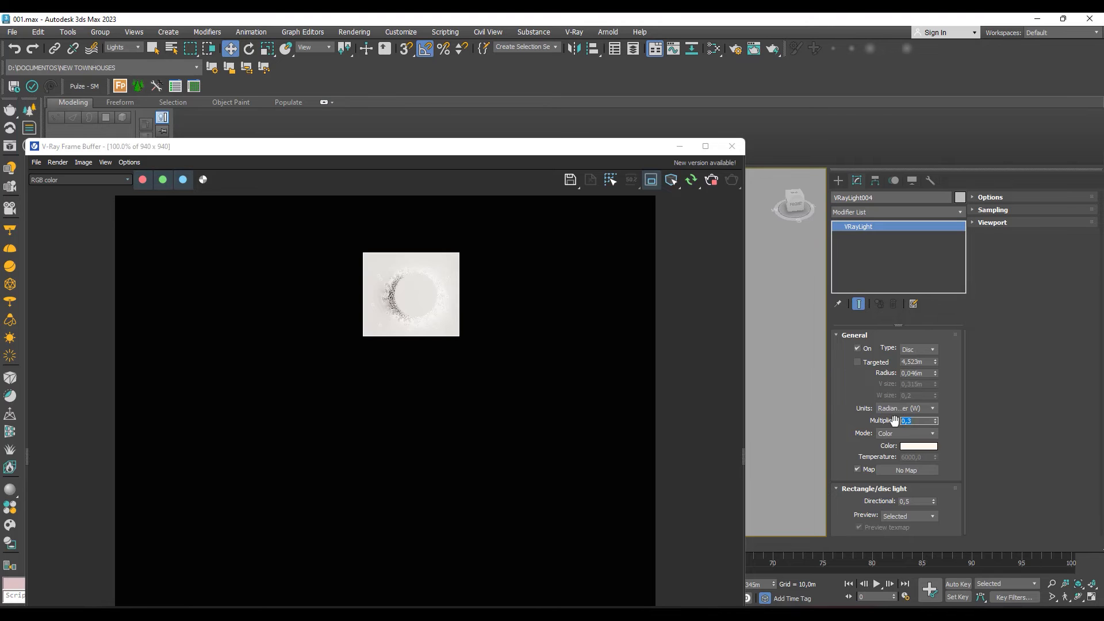
text(1)
key(Return)
text(2)
key(Return)
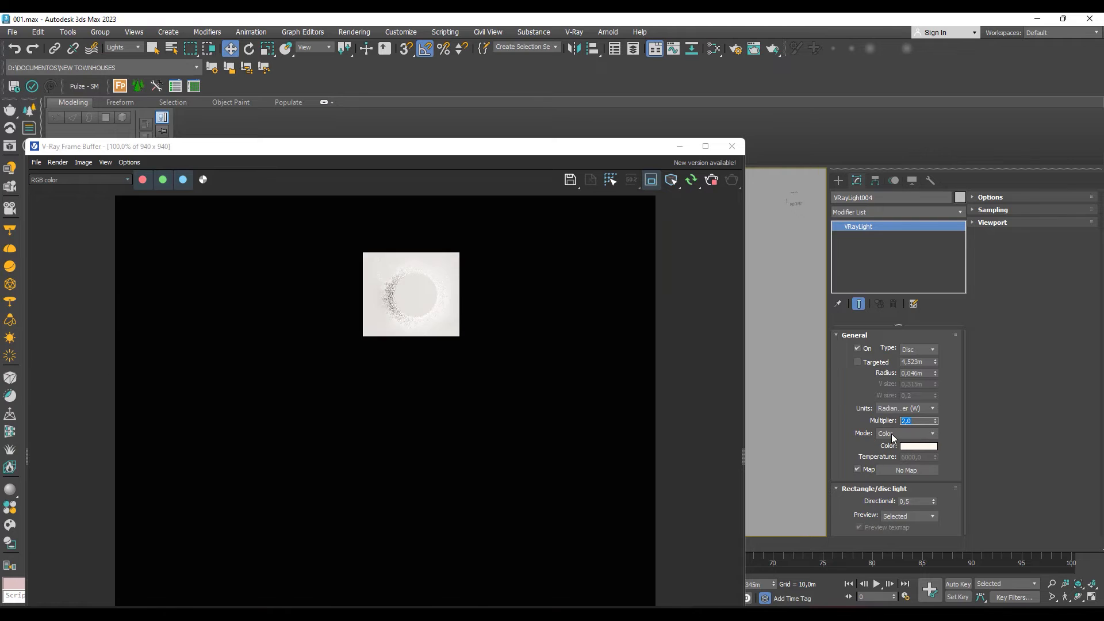
Switch the disc light's color mode to Temperature and enter 4800.
click(892, 434)
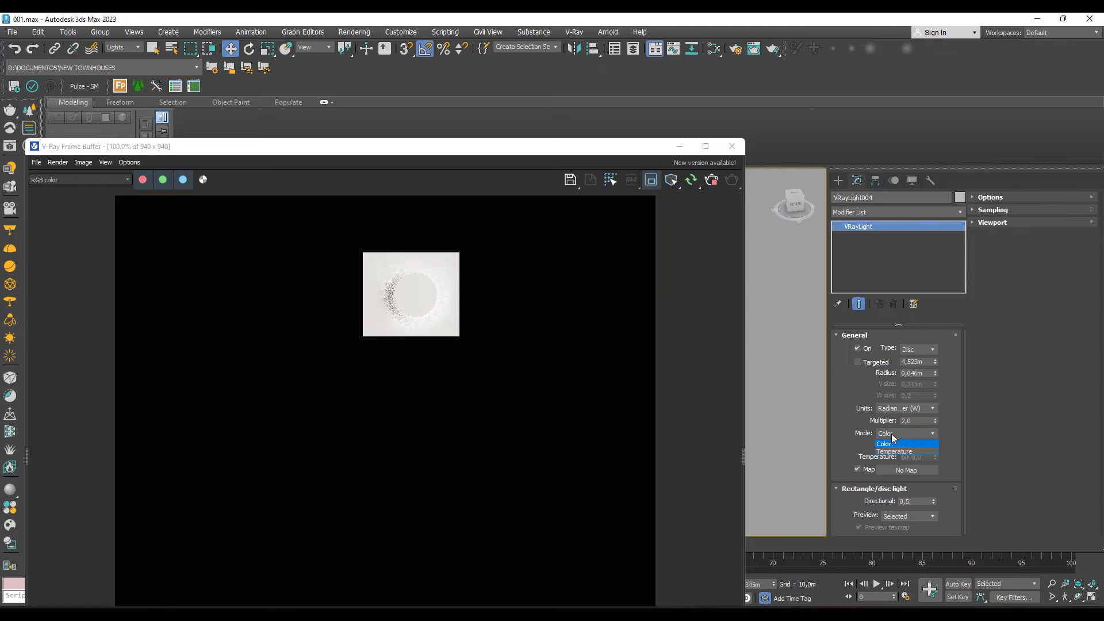
click(892, 455)
double_click(923, 458)
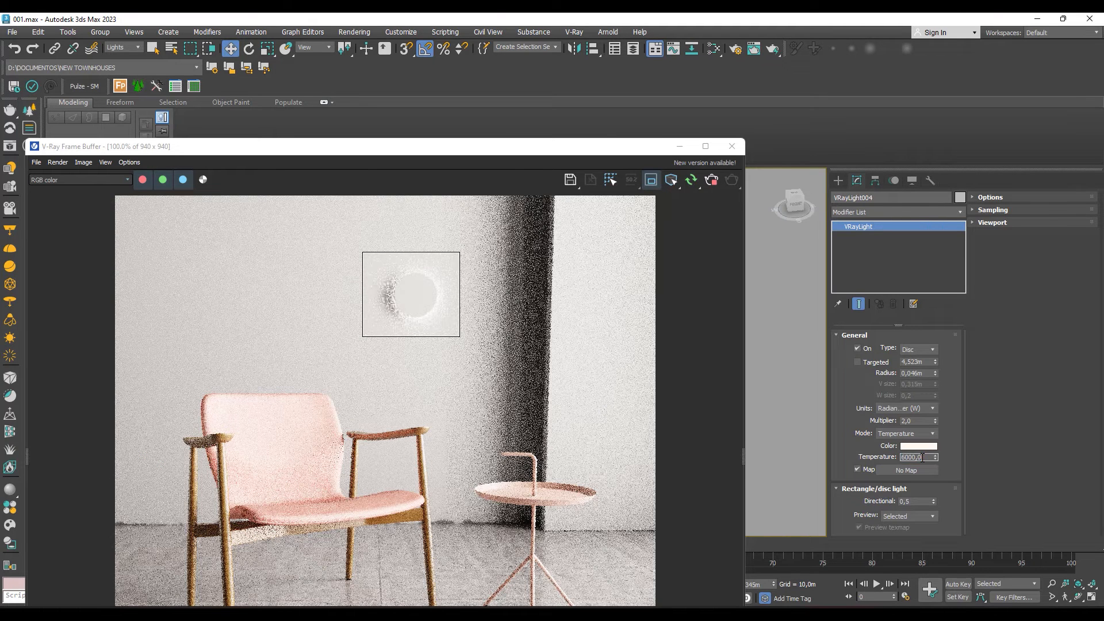
text(4800)
key(Return)
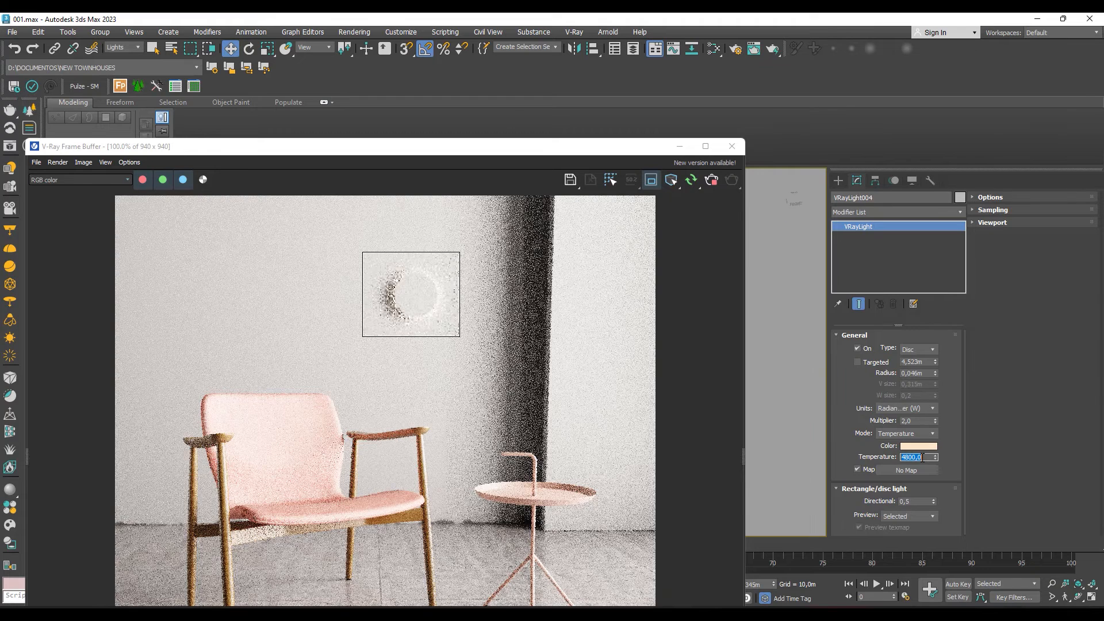
Inspect the glow around the wall lamp and lower the disc light's temperature to 4000.
scroll(408, 292, up, 1)
scroll(399, 284, down, 1)
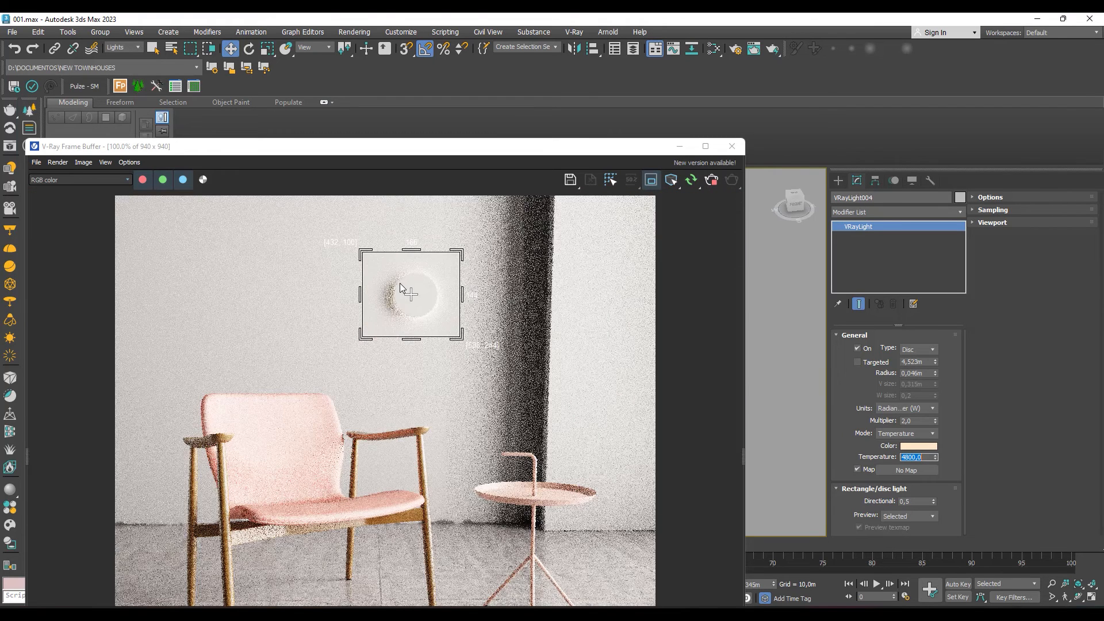
text(400)
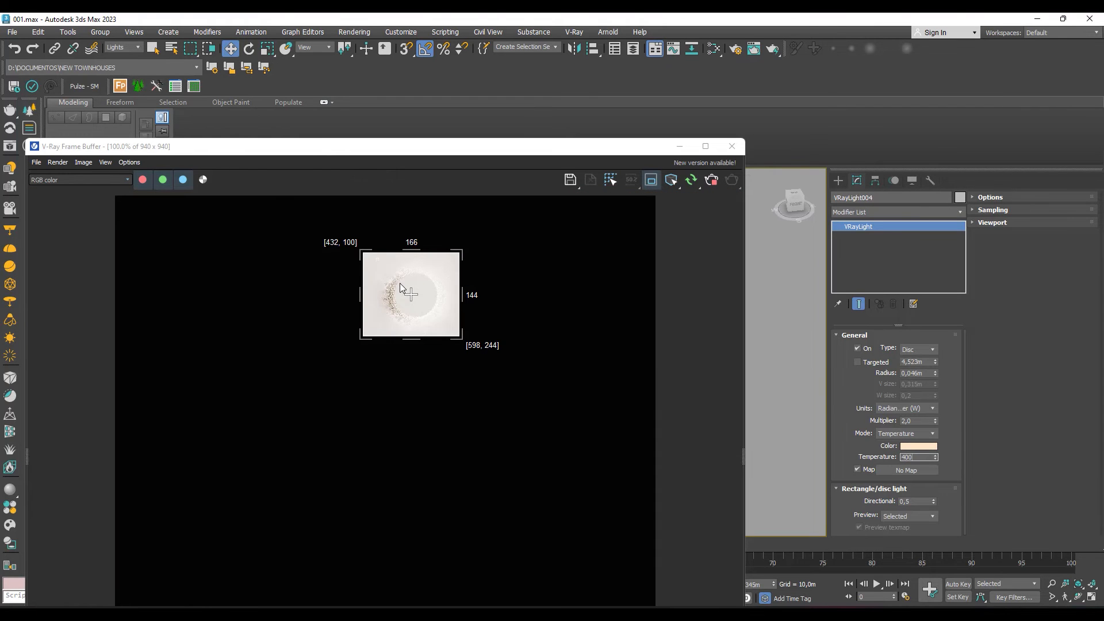
text(0)
key(Return)
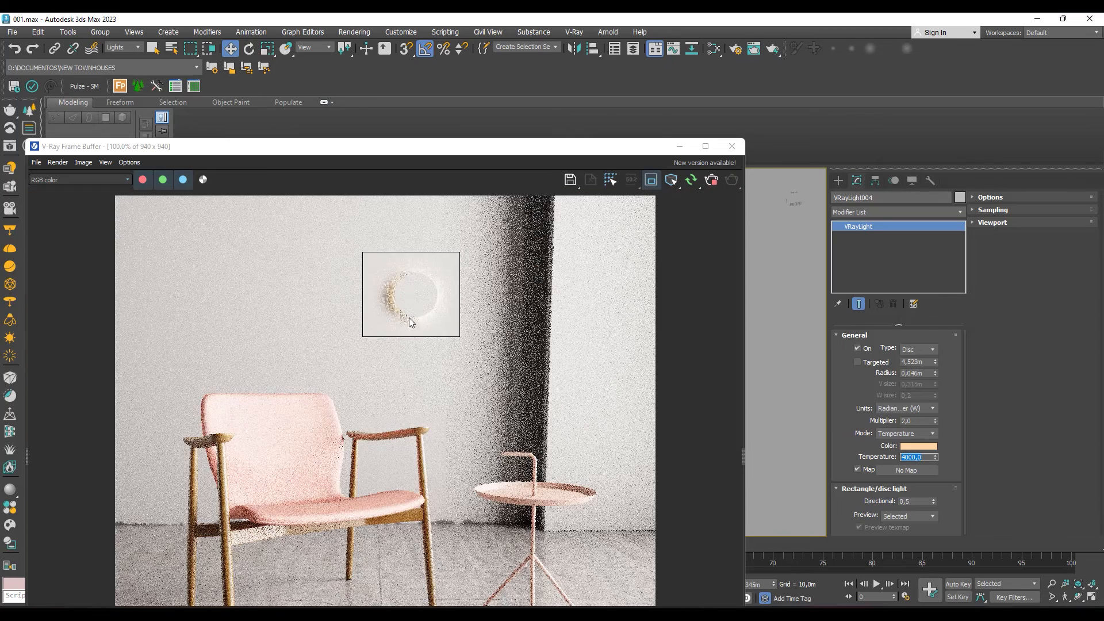
Check the warm glow in the lamp's render region, and turn off region rendering to view the full frame.
scroll(415, 306, up, 1)
scroll(416, 306, down, 1)
scroll(603, 235, up, 1)
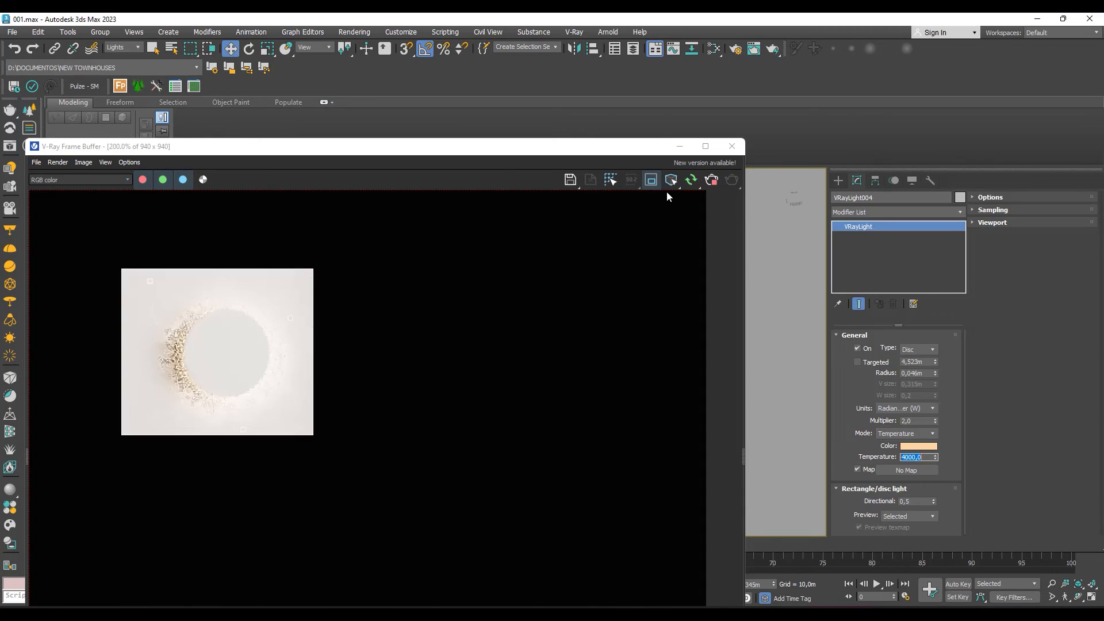
scroll(469, 318, down, 1)
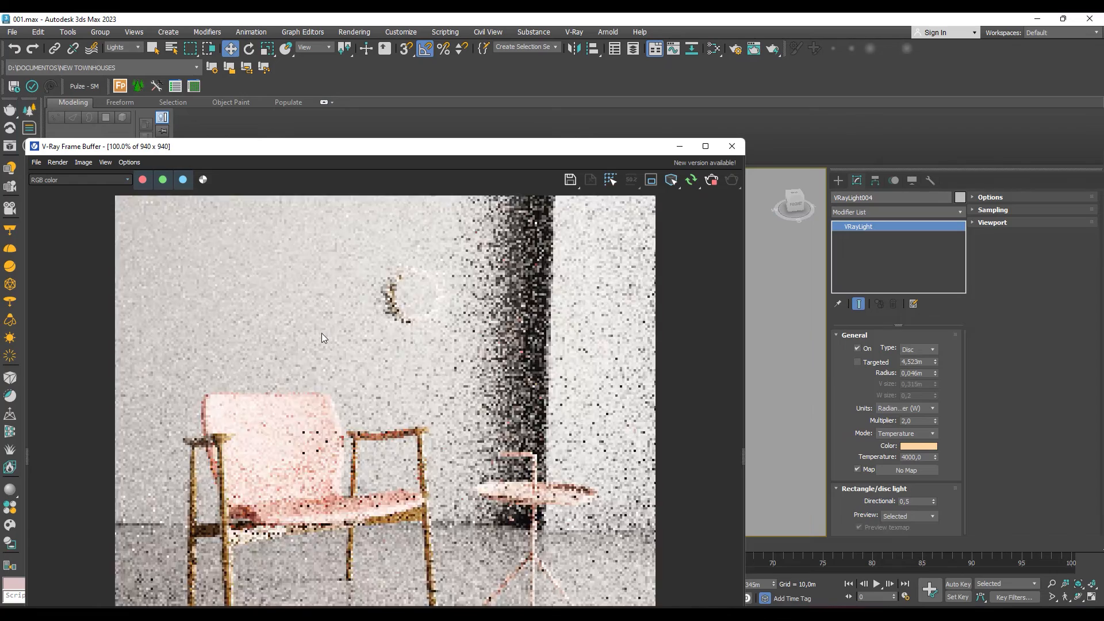
scroll(323, 335, down, 1)
scroll(325, 337, up, 1)
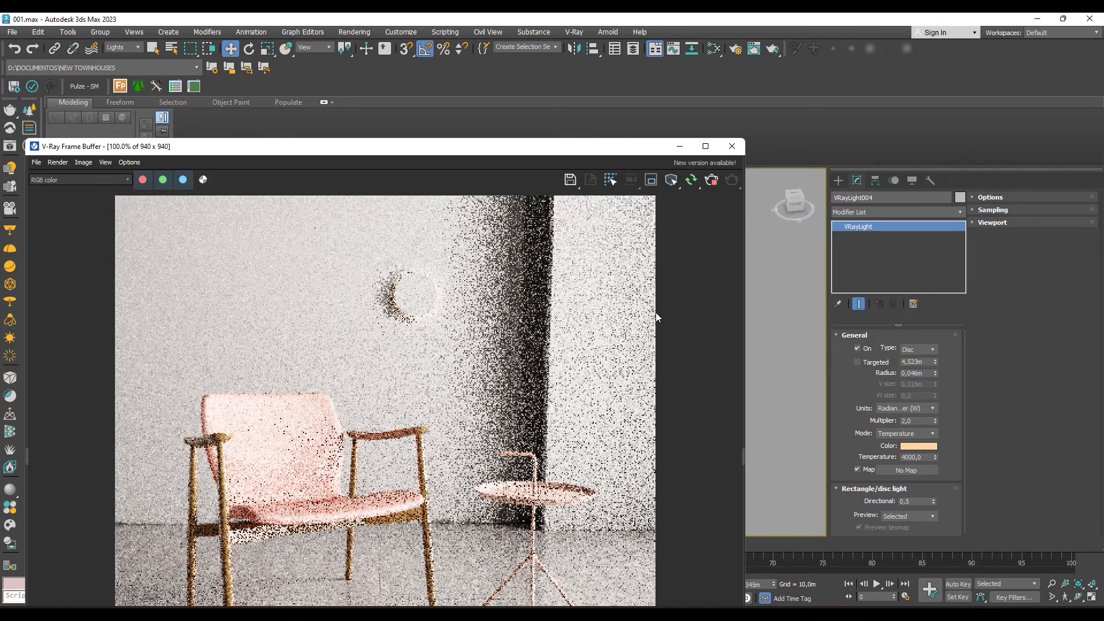
Set the directional preview of the disc light behind the wall lamp to Always.
drag(485, 148, 467, 461)
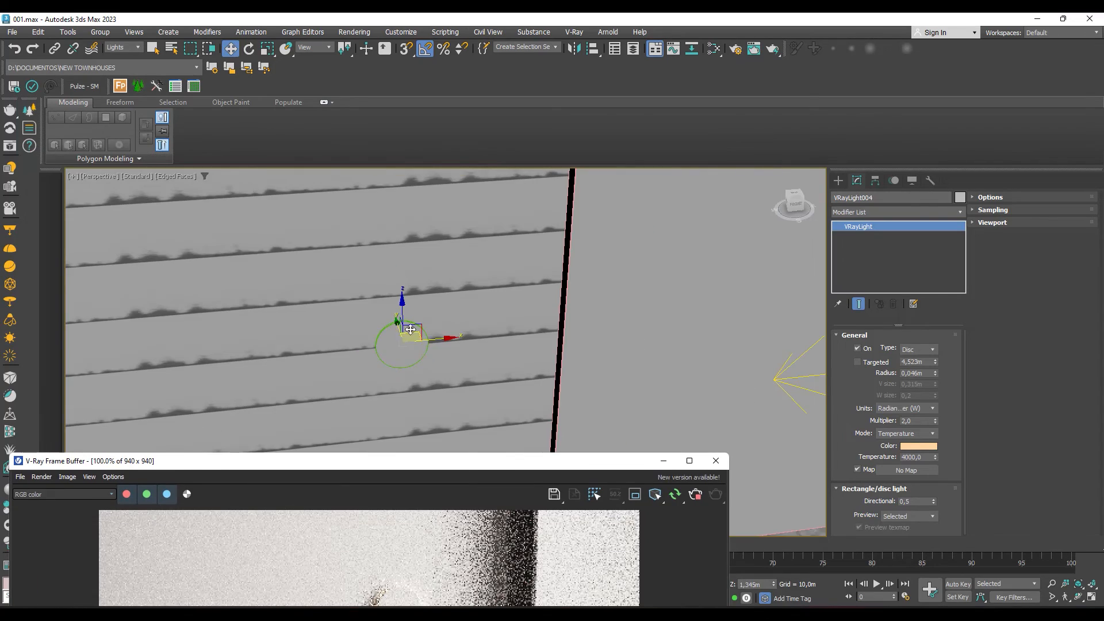
click(423, 291)
click(402, 340)
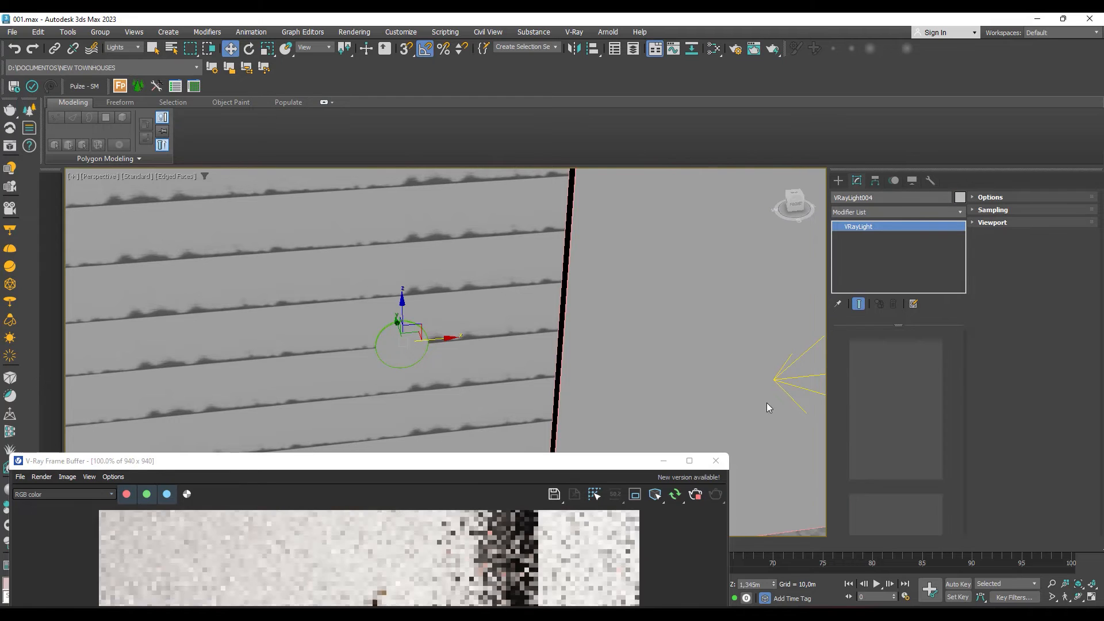
drag(919, 502, 879, 502)
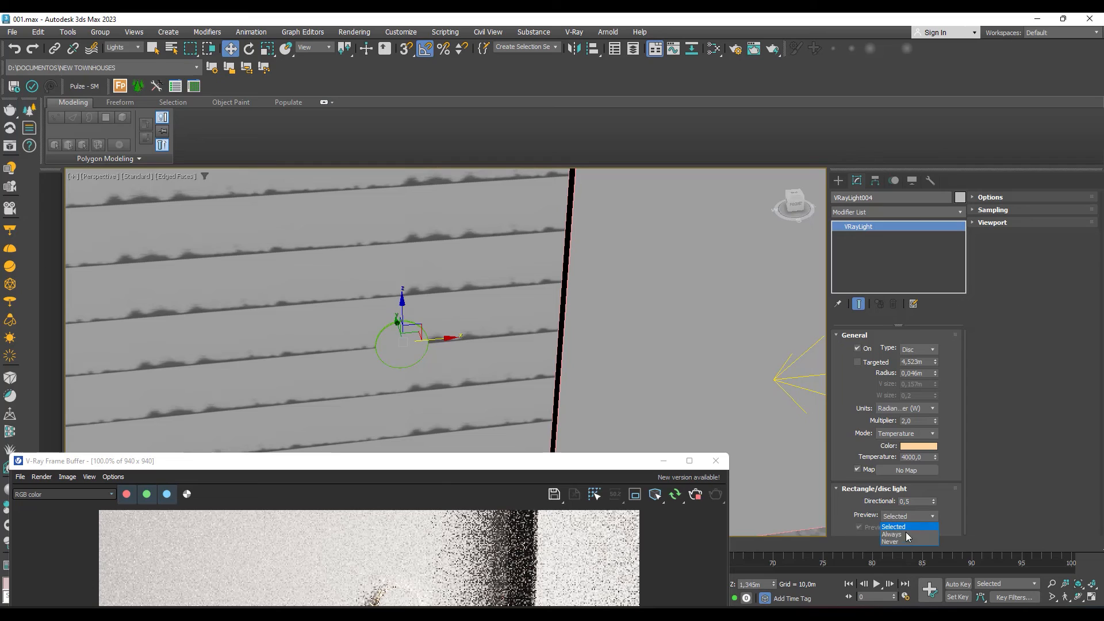
click(899, 535)
Shorten the disc light's target distance to 1 m and view its direction cone from around the wall.
scroll(363, 298, down, 4)
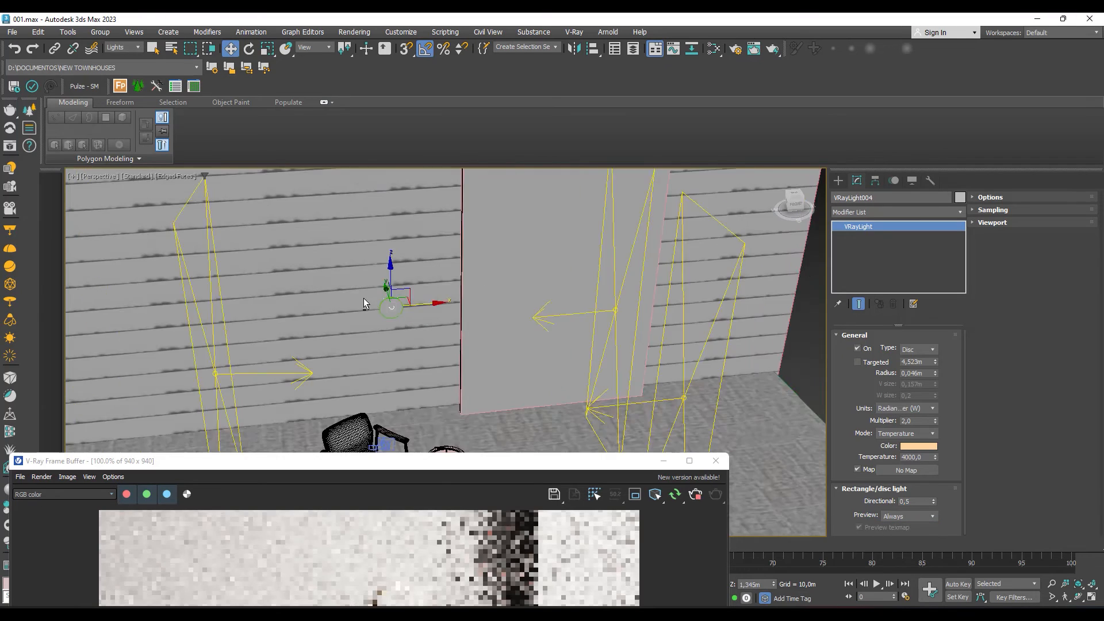
alt+middle_drag(363, 298, 389, 328)
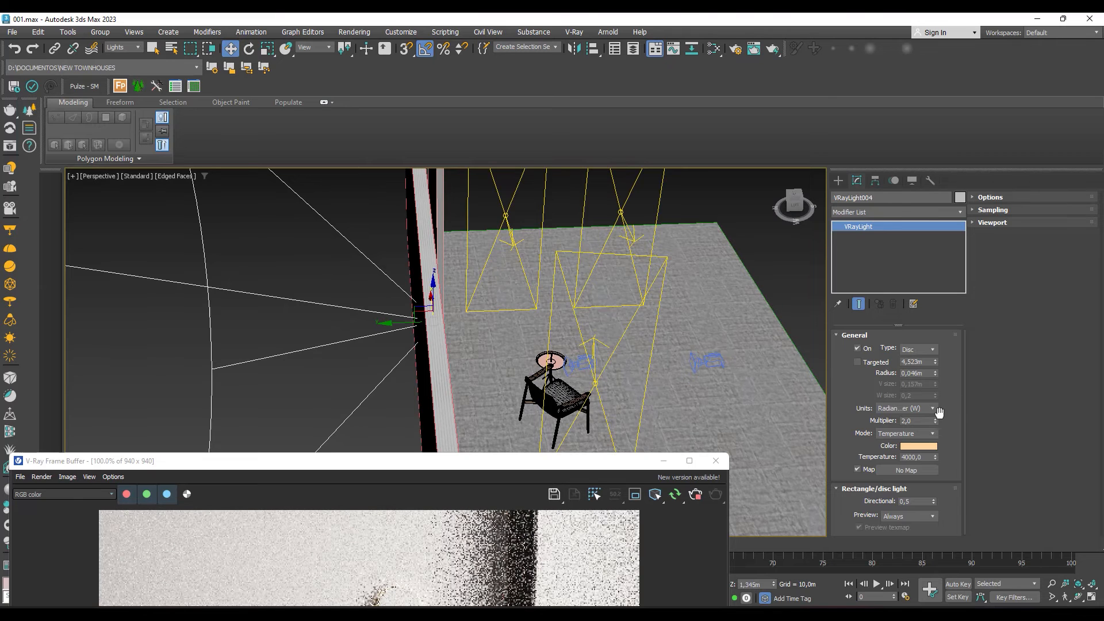
double_click(918, 361)
text(1)
key(Return)
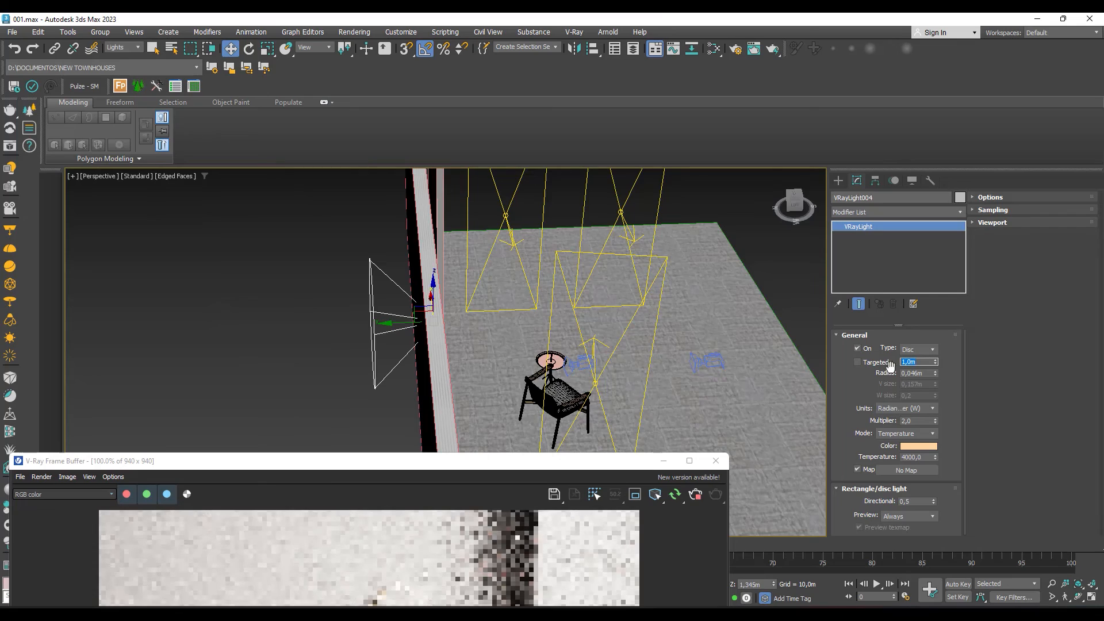
alt+middle_drag(516, 303, 370, 345)
key(z)
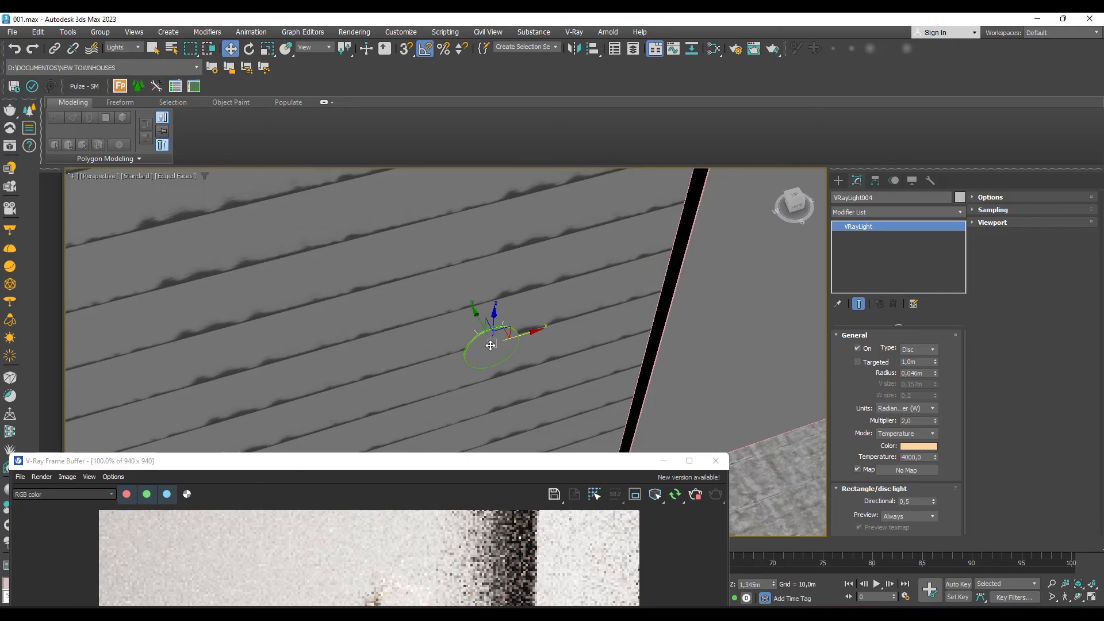
alt+middle_drag(491, 346, 395, 409)
Examine the full interactive render, checking the wall lamp's glow together with the chair and side table lighting.
drag(356, 461, 437, 120)
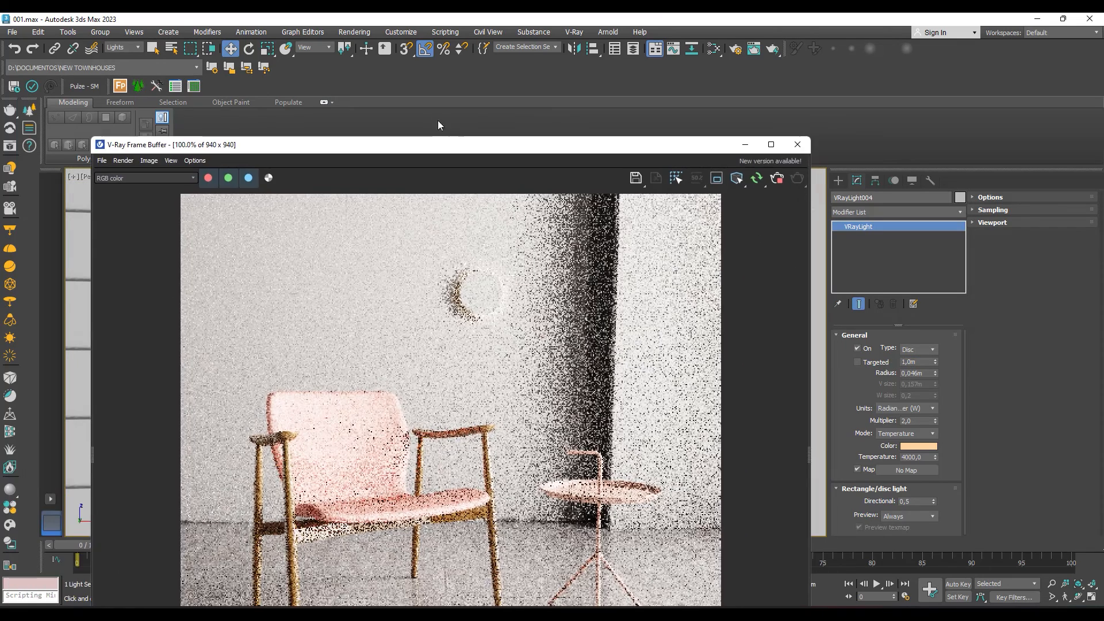
scroll(427, 276, down, 2)
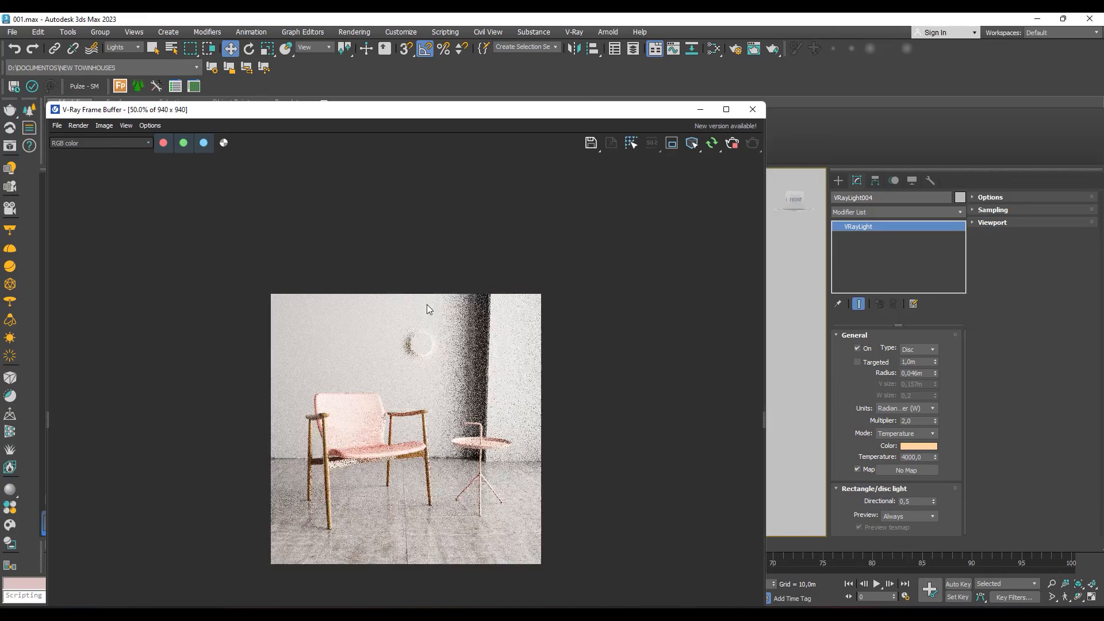
scroll(427, 304, up, 2)
drag(388, 115, 372, 53)
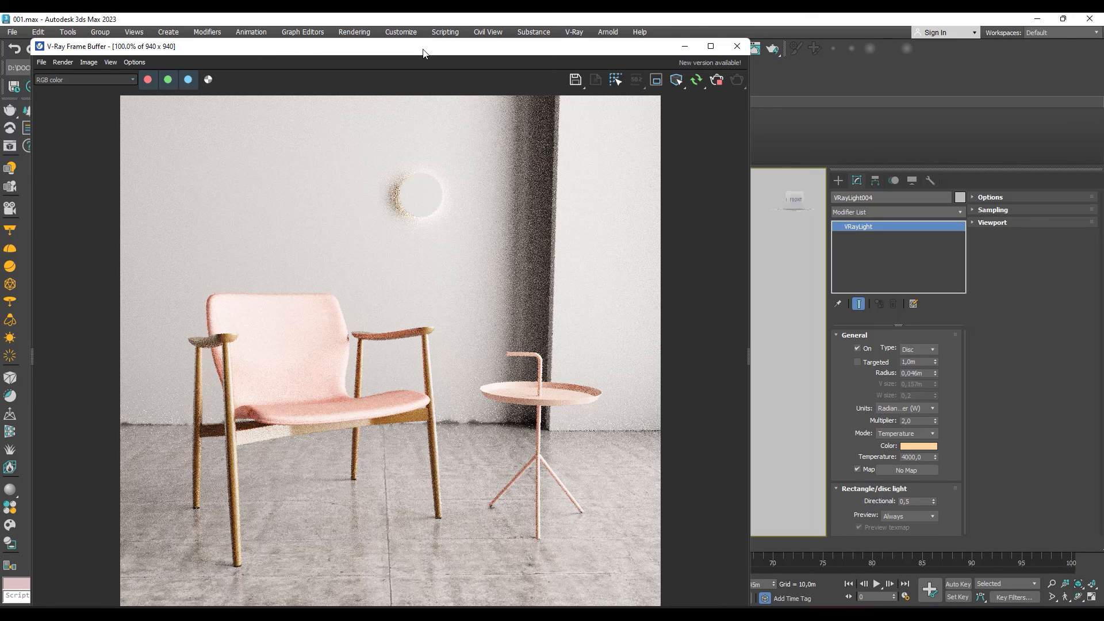
scroll(432, 243, up, 1)
scroll(426, 258, down, 1)
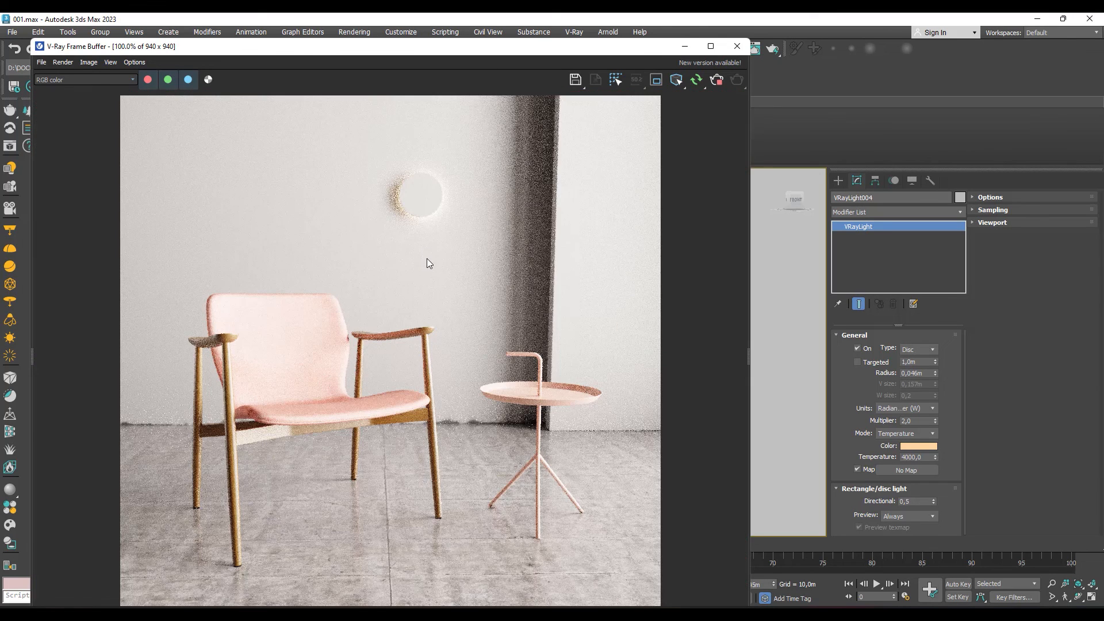